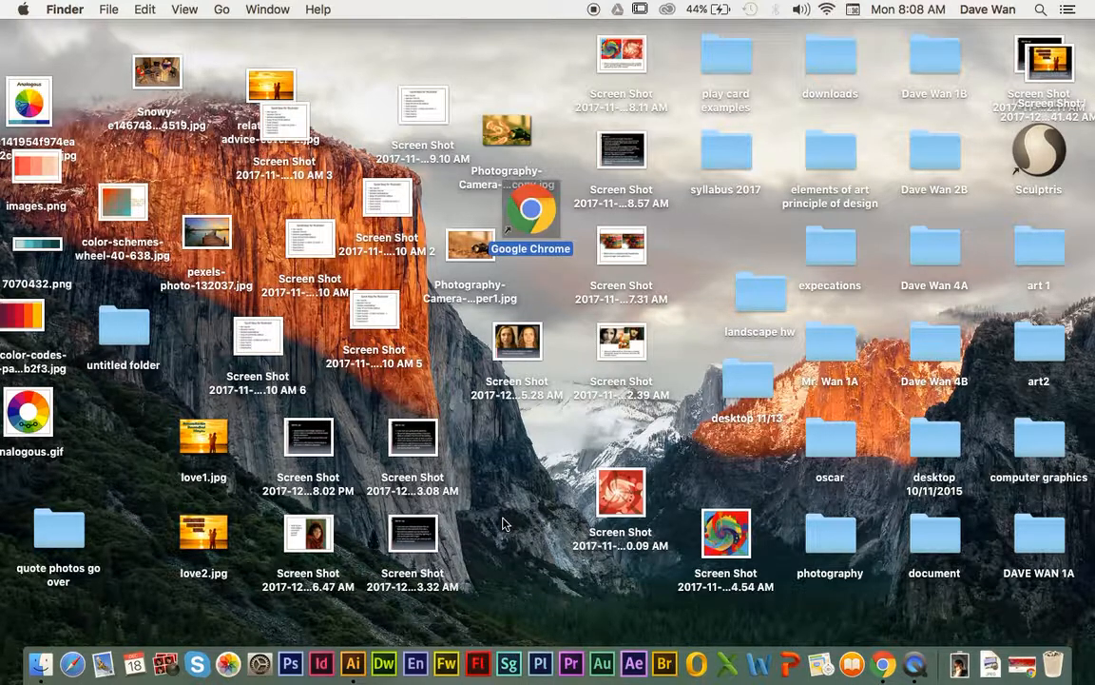
Switch to Chrome and look over the Computer Graphics 1 class stream for the portrait upload assignment
click(884, 667)
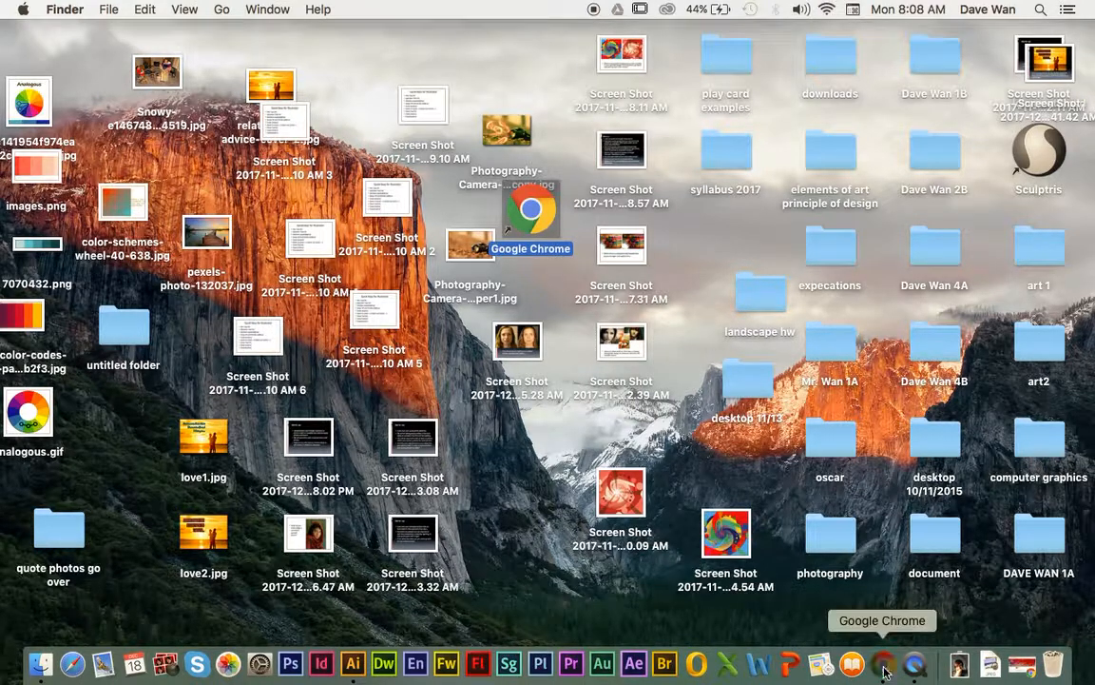
scroll(586, 391, down, 10)
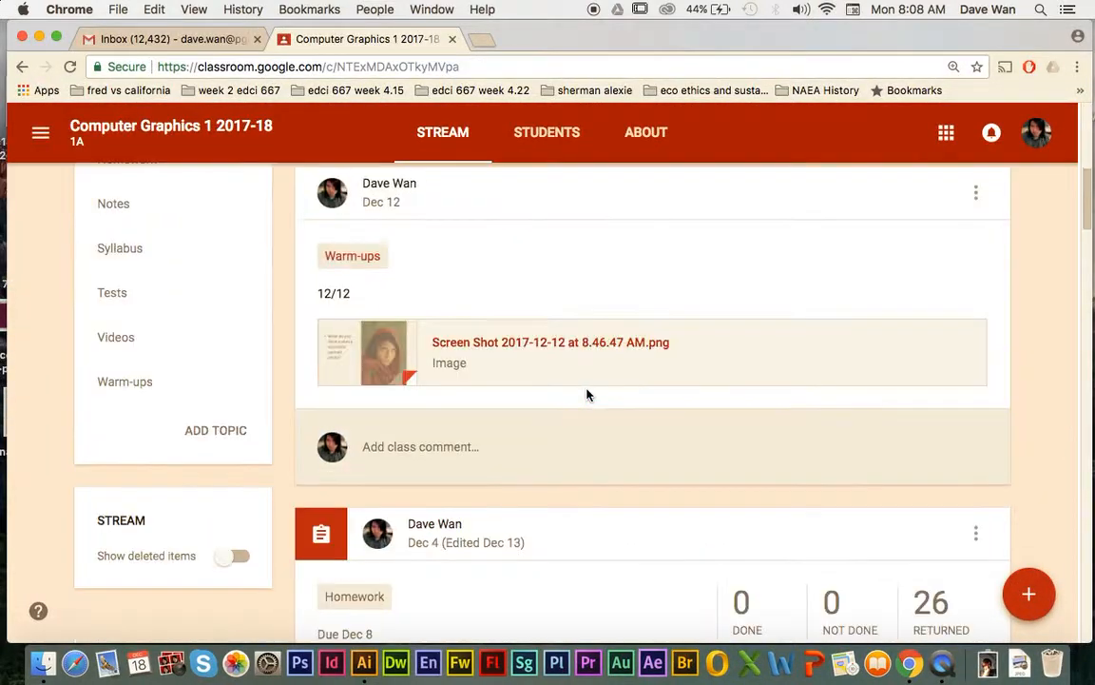
scroll(587, 391, up, 7)
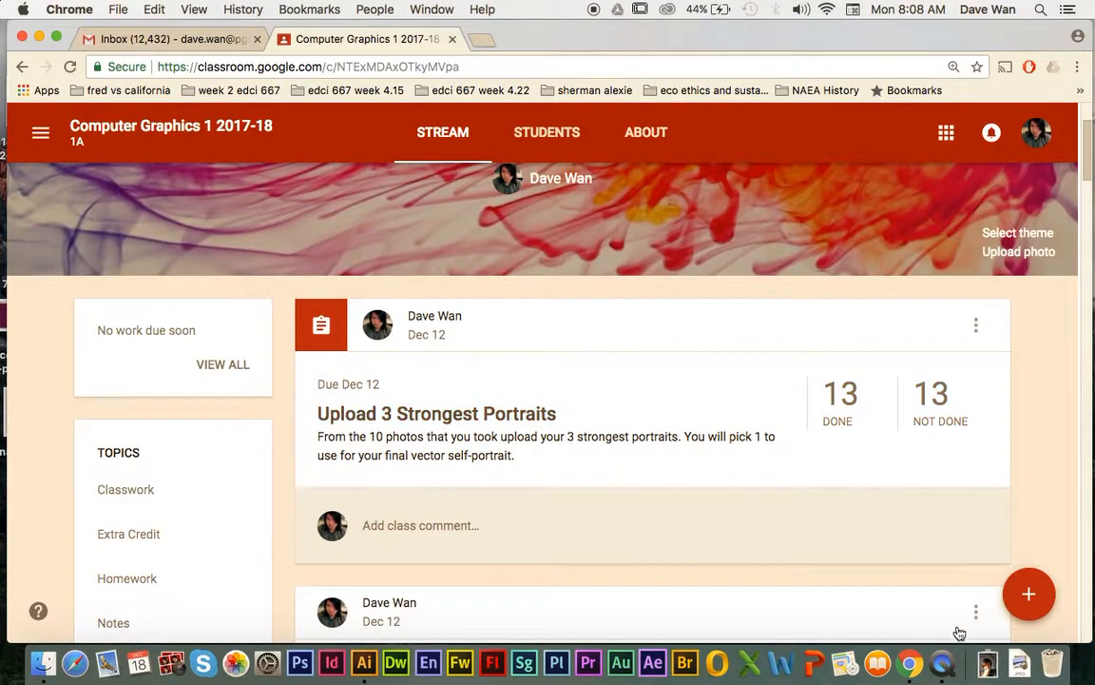
Preview the photo 20161005_133407.jpg from the Downloads folder and open it in Illustrator
click(988, 663)
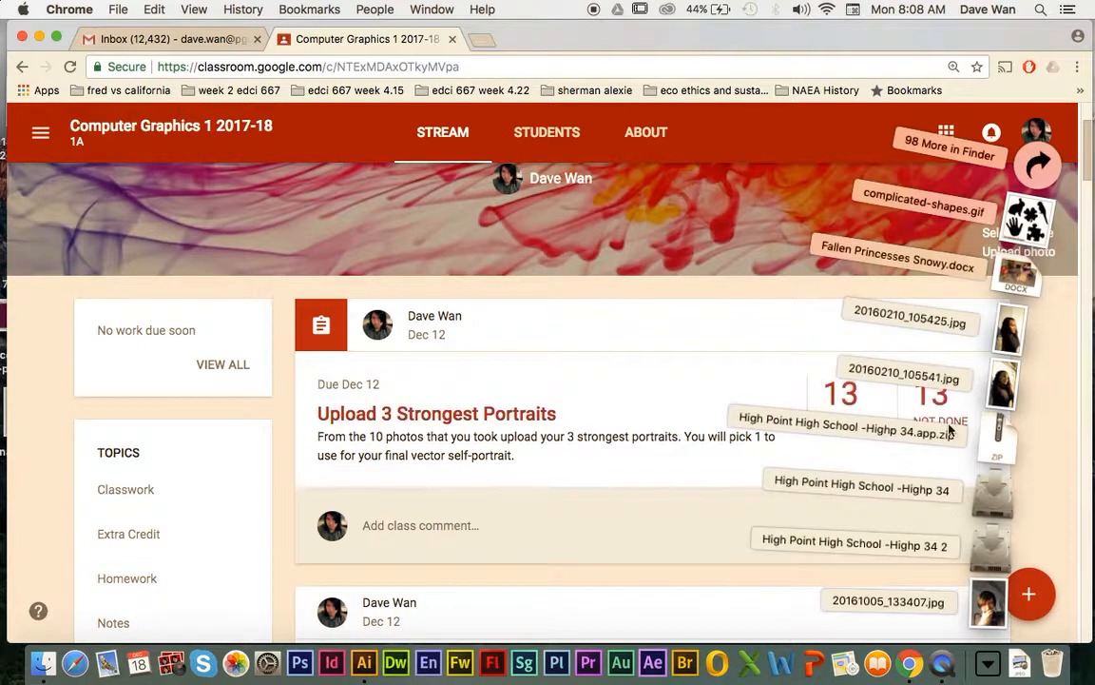
click(946, 144)
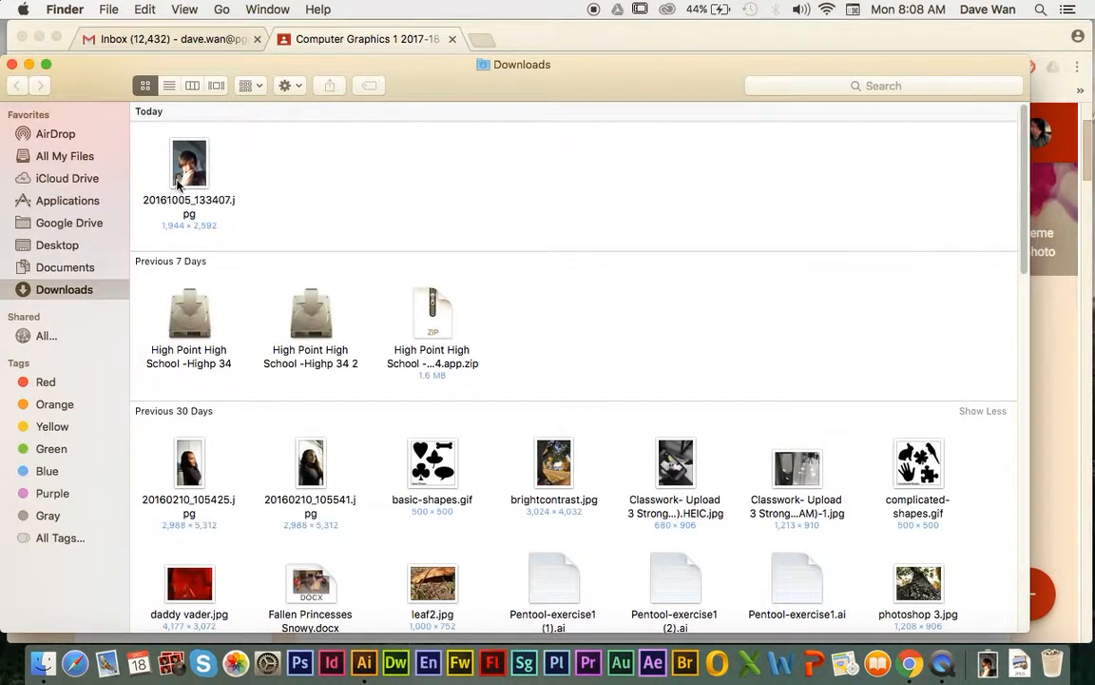
click(178, 183)
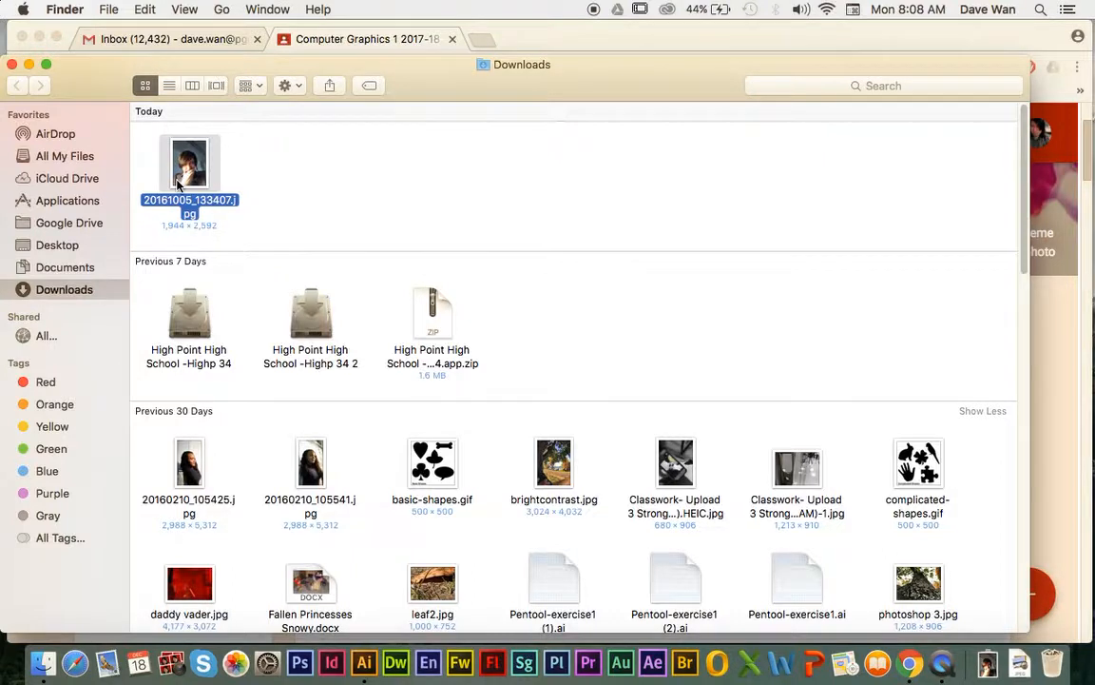
double_click(178, 183)
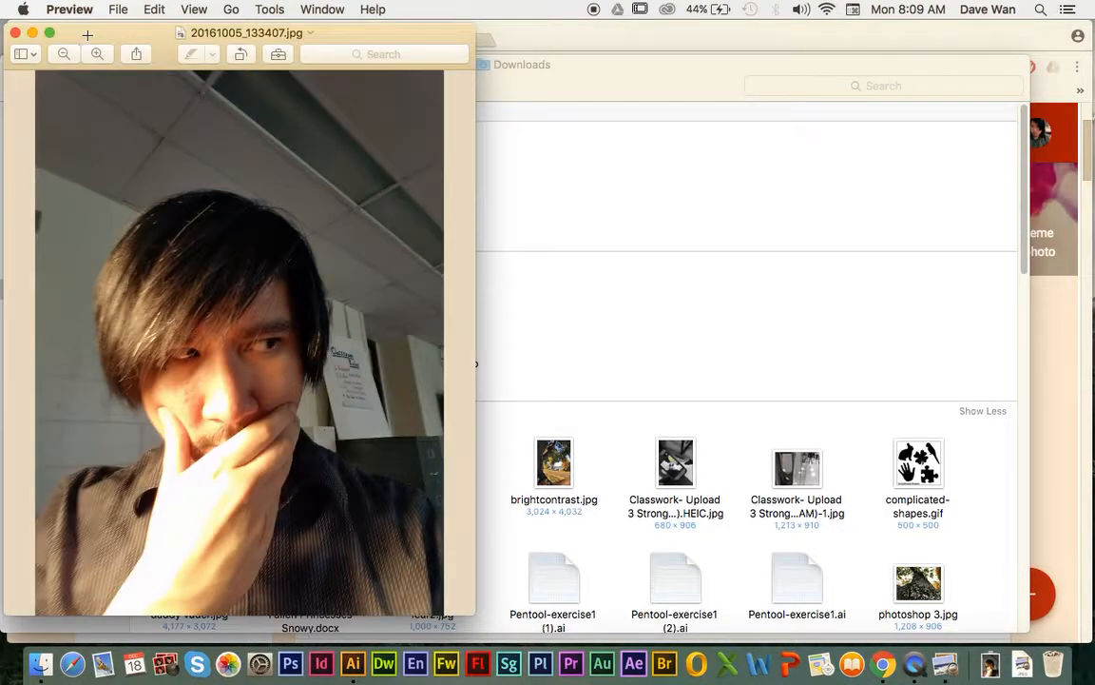
drag(86, 34, 370, 39)
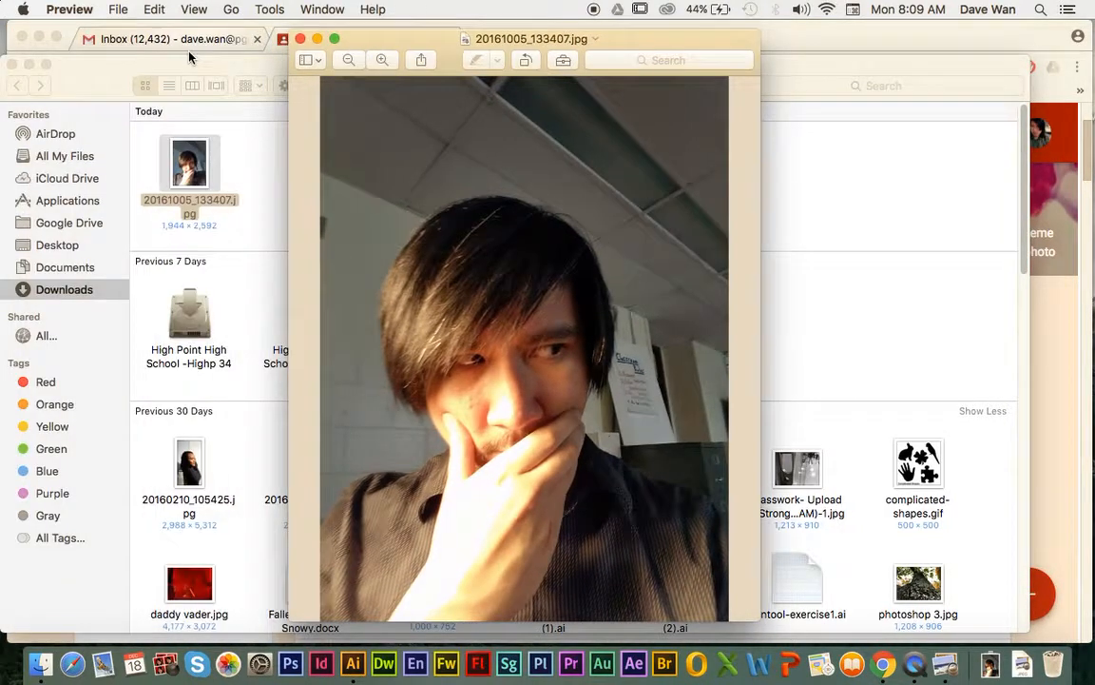
click(212, 135)
drag(212, 135, 353, 664)
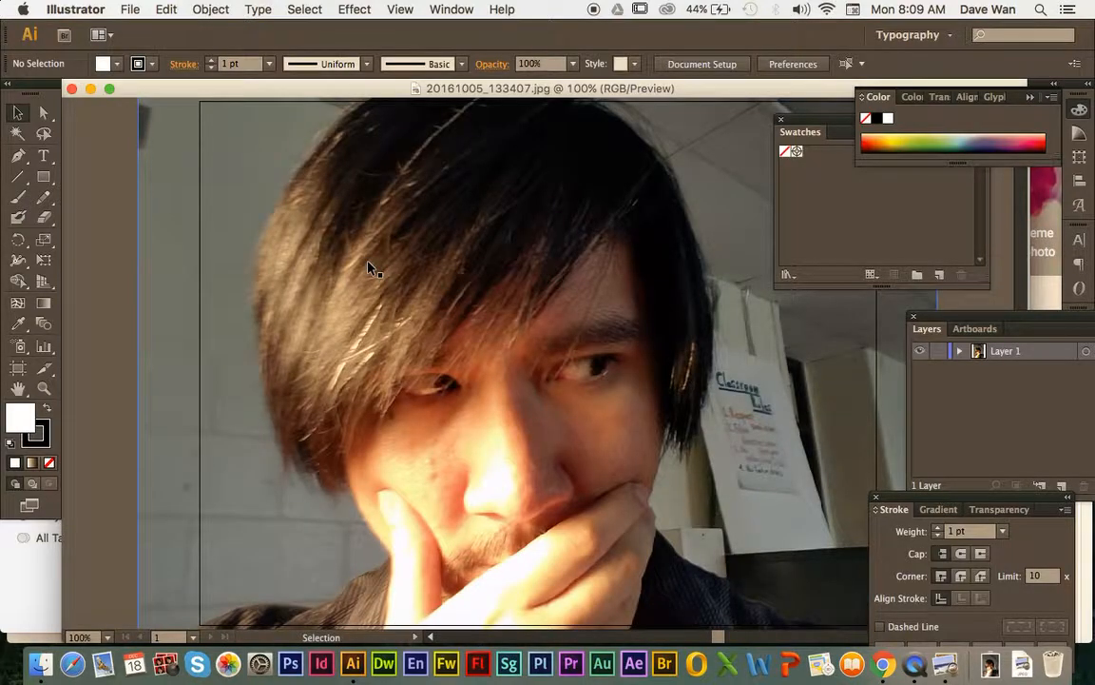
Scale the photo down proportionally until it fits the height of the artboard
key(super+minus)
key(super+minus)
key(super+minus)
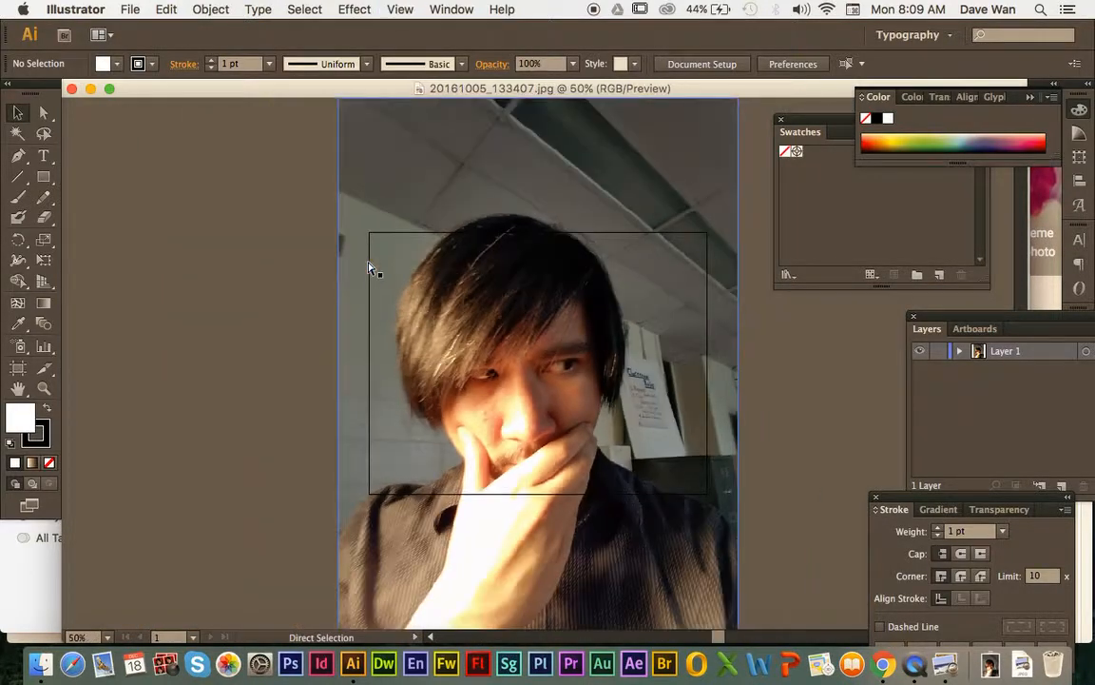
key(super+plus)
key(super+minus)
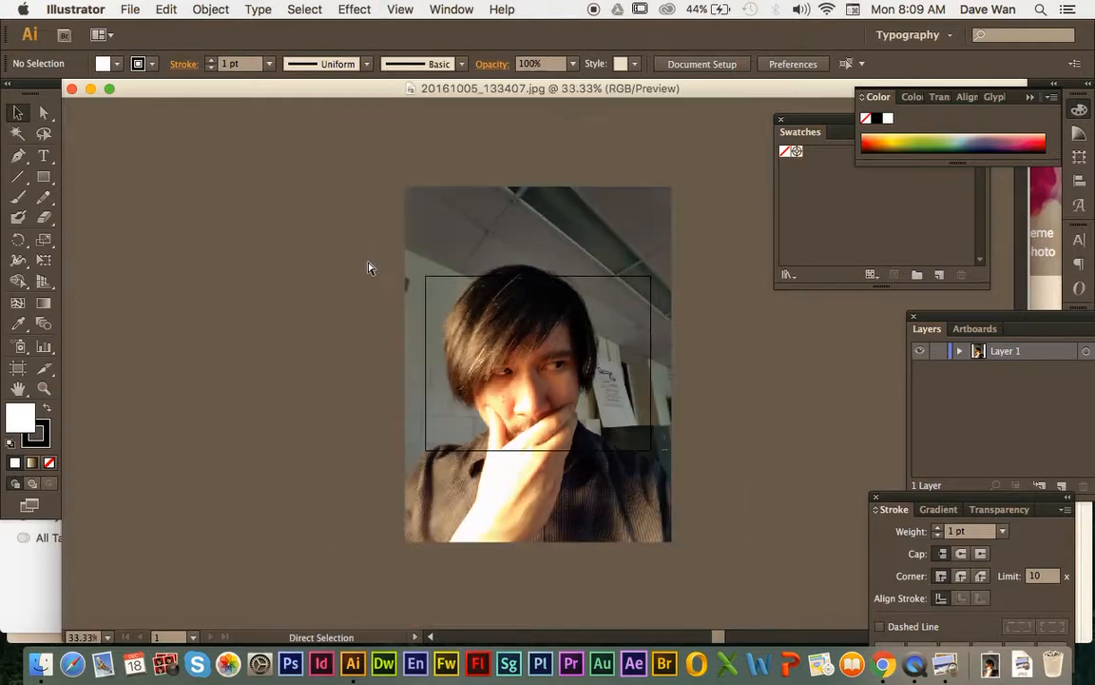
key(super+plus)
key(super+minus)
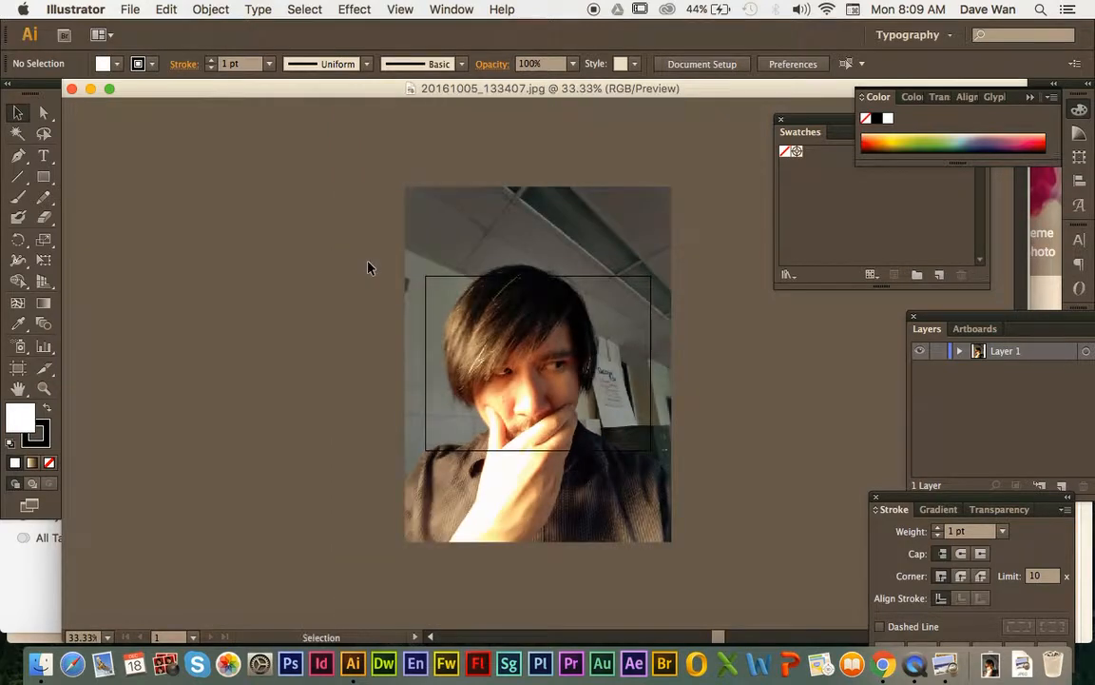
click(428, 238)
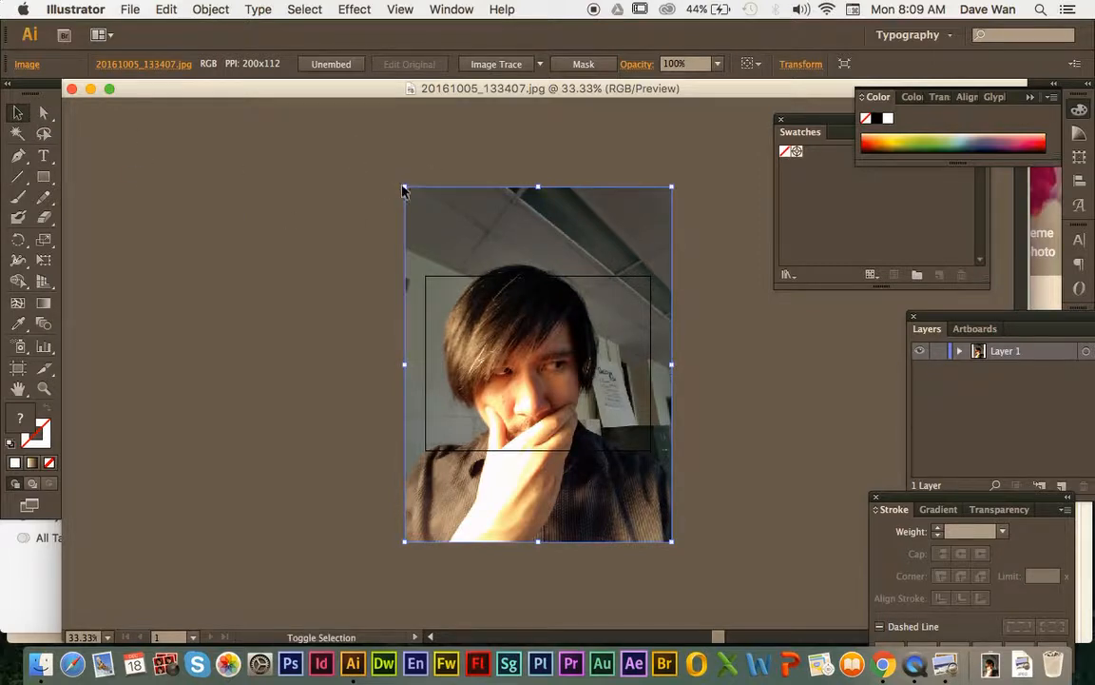
drag(405, 187, 480, 281)
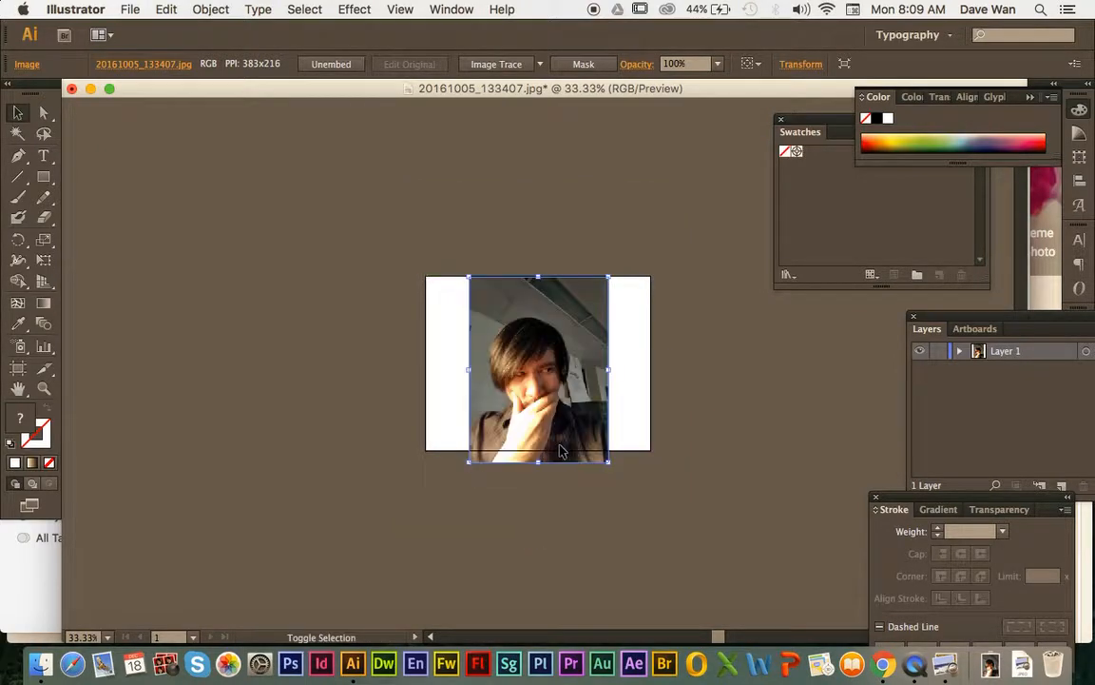
drag(609, 466, 599, 450)
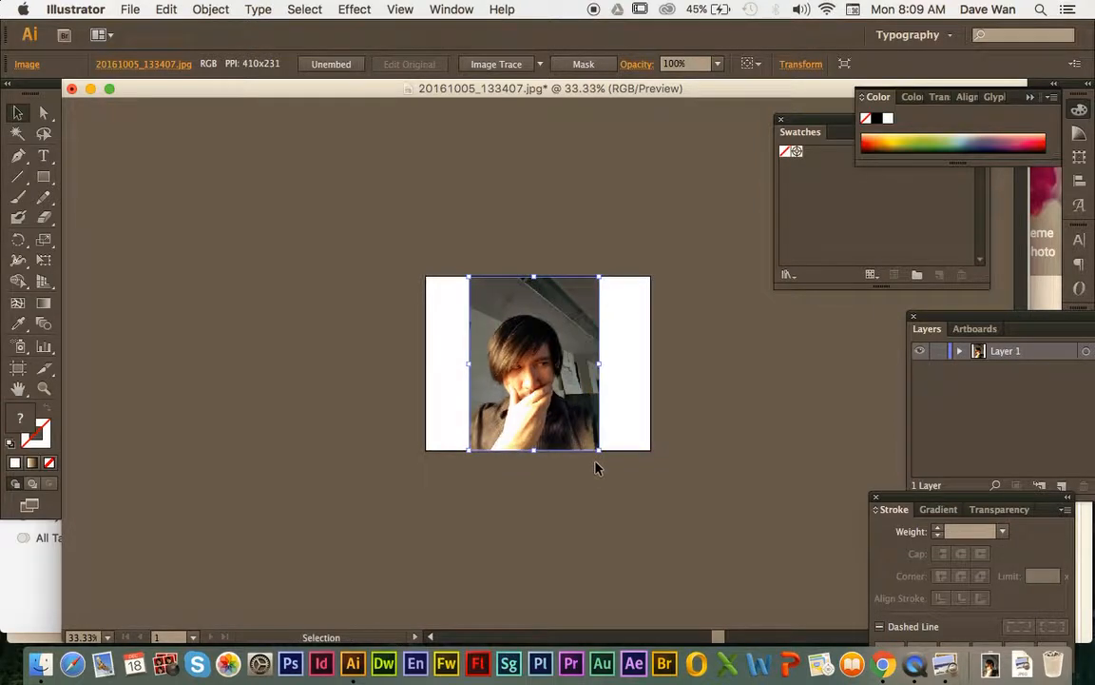
Fine-tune the photo's proportional size so its bottom edge meets the artboard's bottom edge
key(super+minus)
key(super+minus)
key(super+equal)
key(super+equal)
key(super+equal)
key(super+equal)
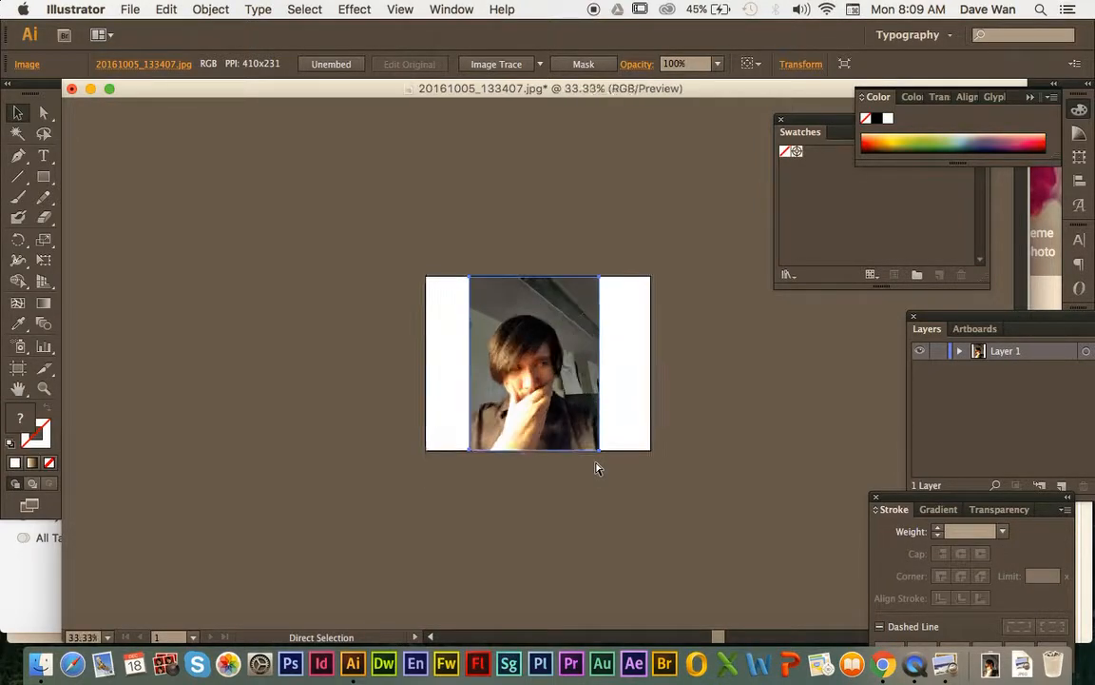
key(super+equal)
key(super+minus)
key(v)
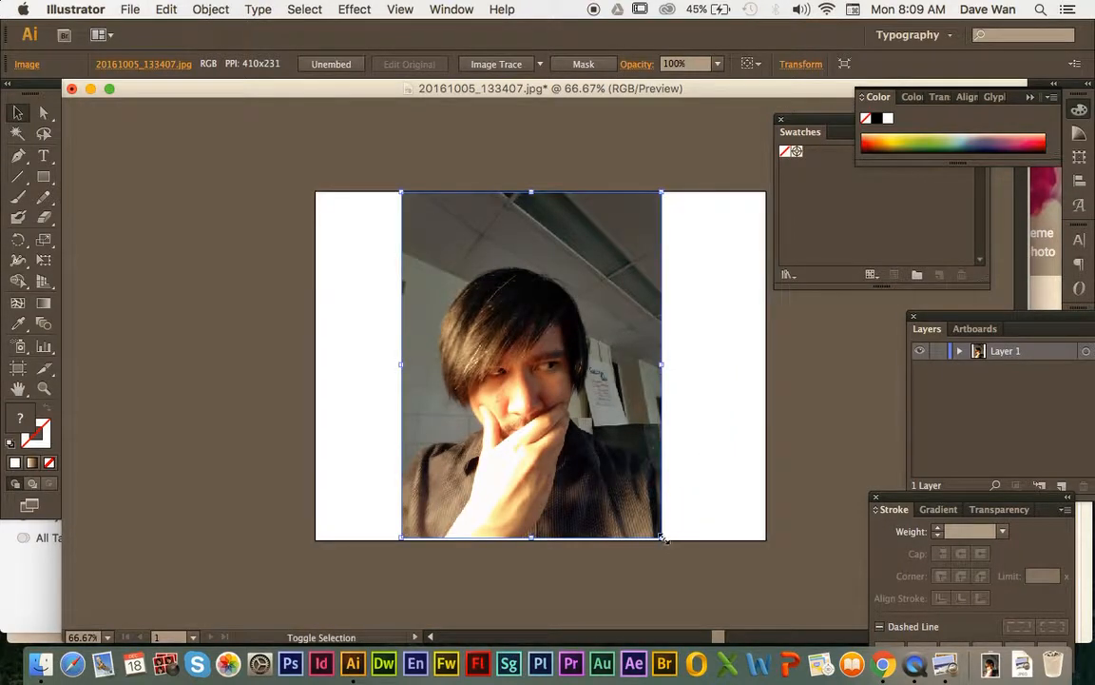
drag(662, 538, 666, 540)
click(718, 565)
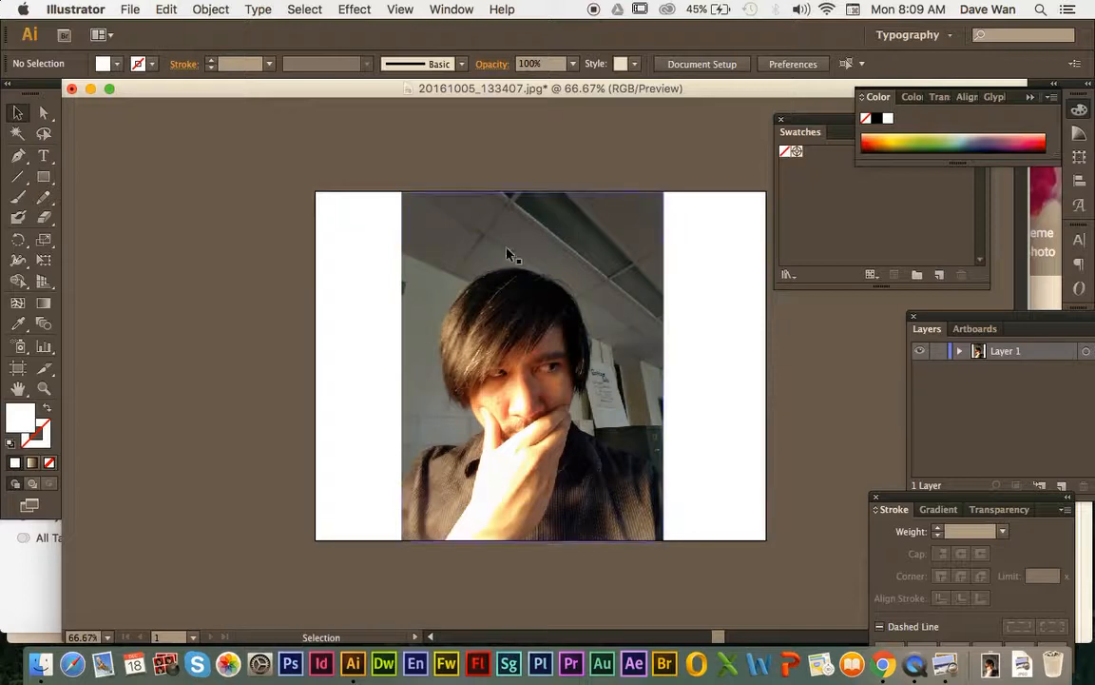
Try stretching the photo wider out of proportion, and restore its proportional fit to the artboard's height
click(415, 228)
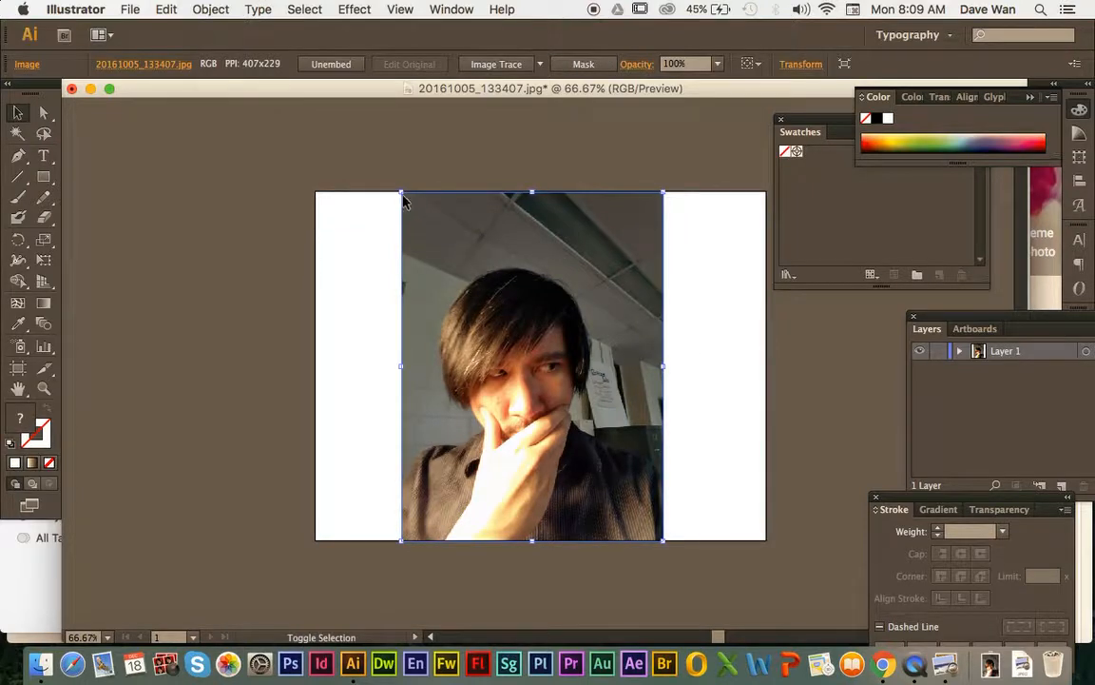
drag(401, 192, 330, 202)
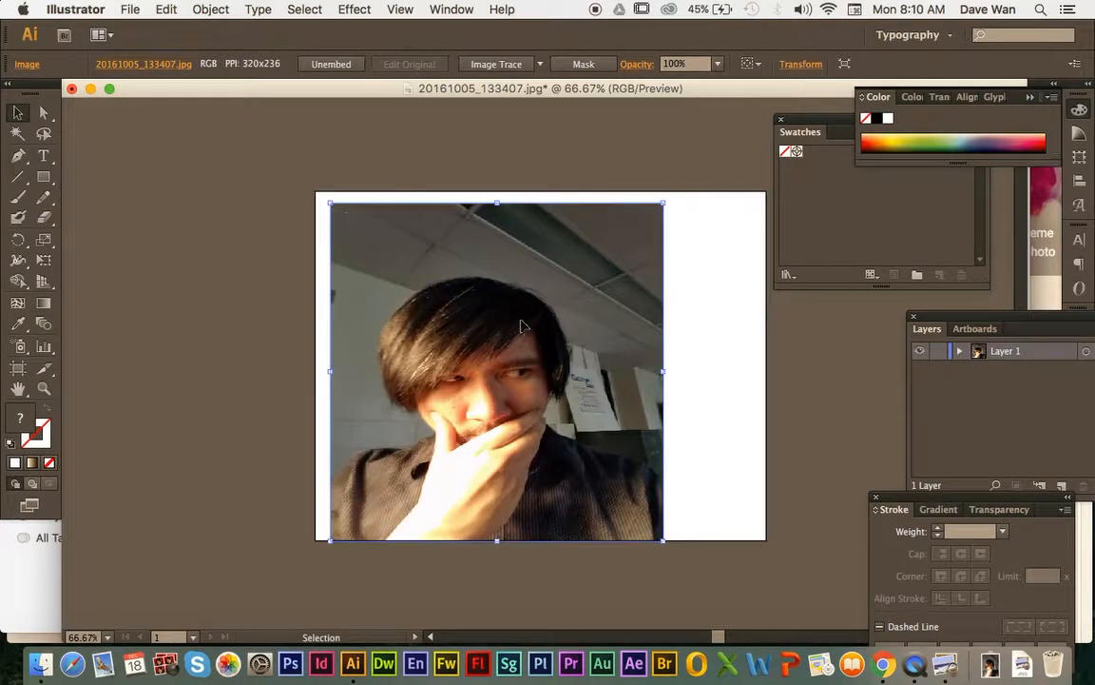
key(super+z)
key(super+z)
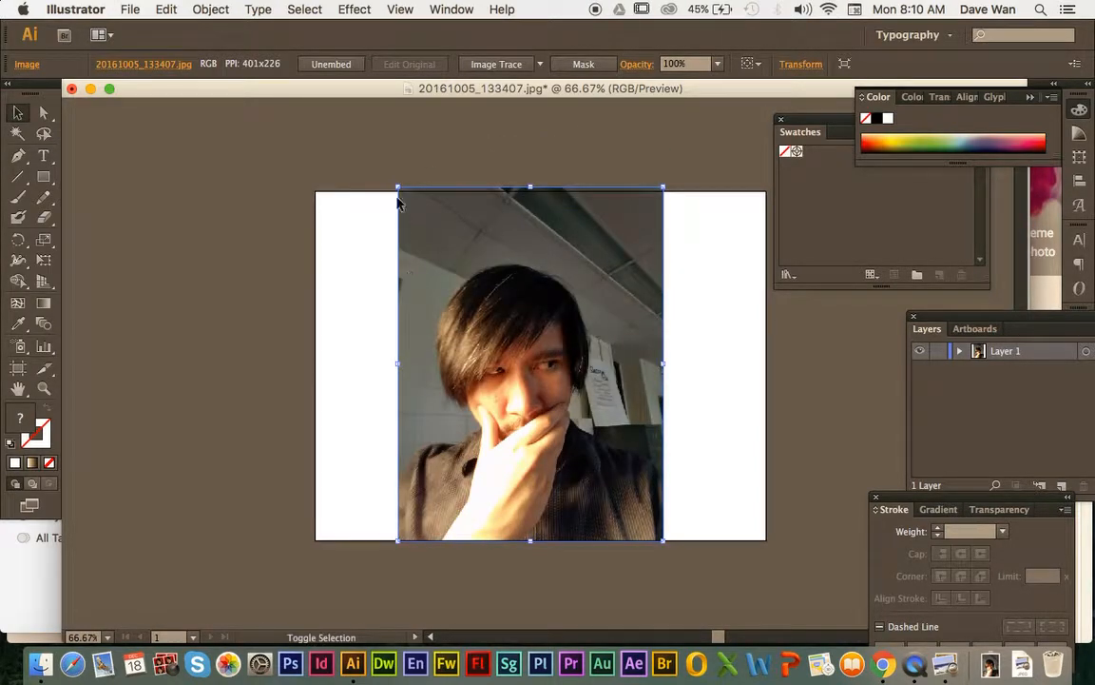
drag(397, 188, 401, 191)
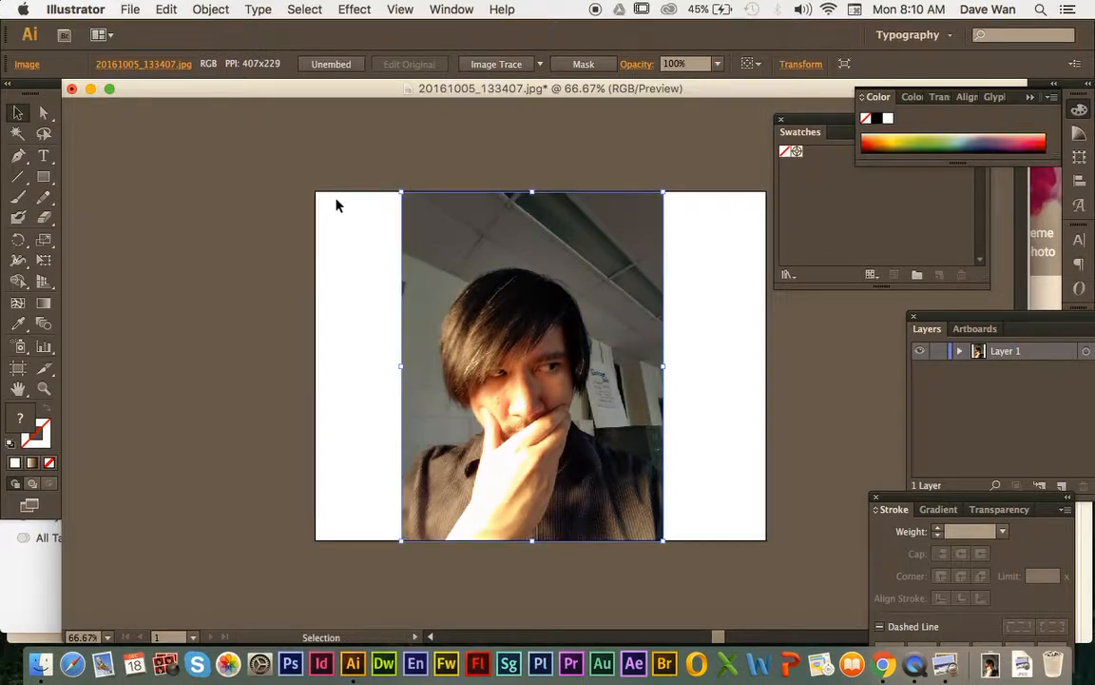
click(335, 205)
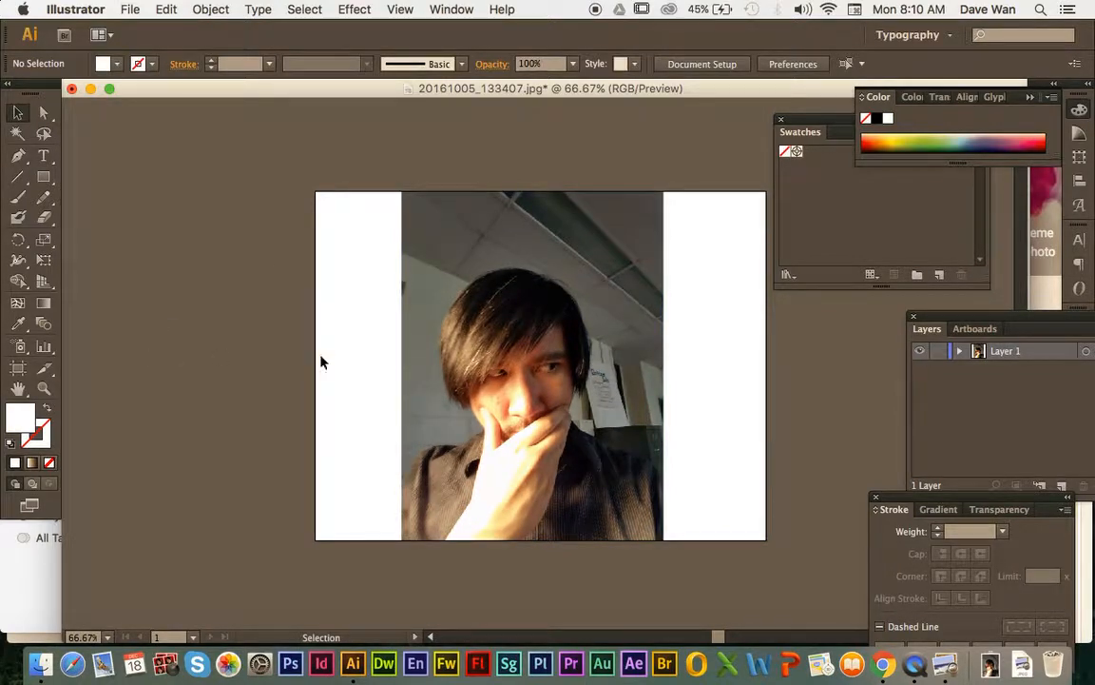
Narrow the artboard from both sides so its edges line up with the sides of the photo
click(17, 372)
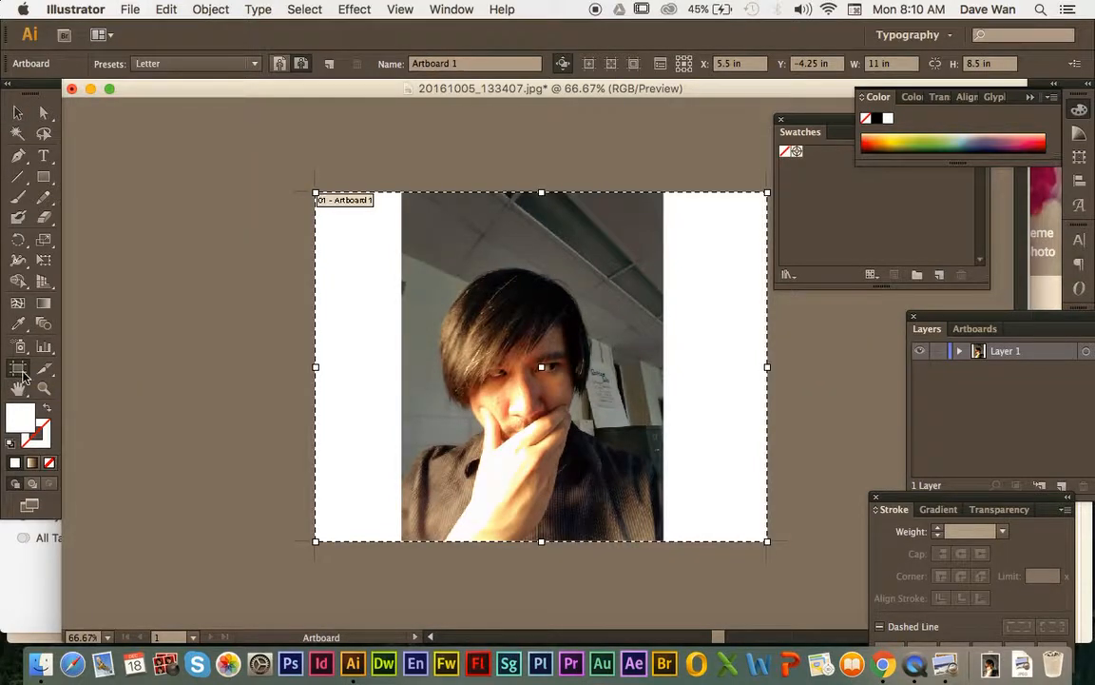
drag(317, 367, 402, 367)
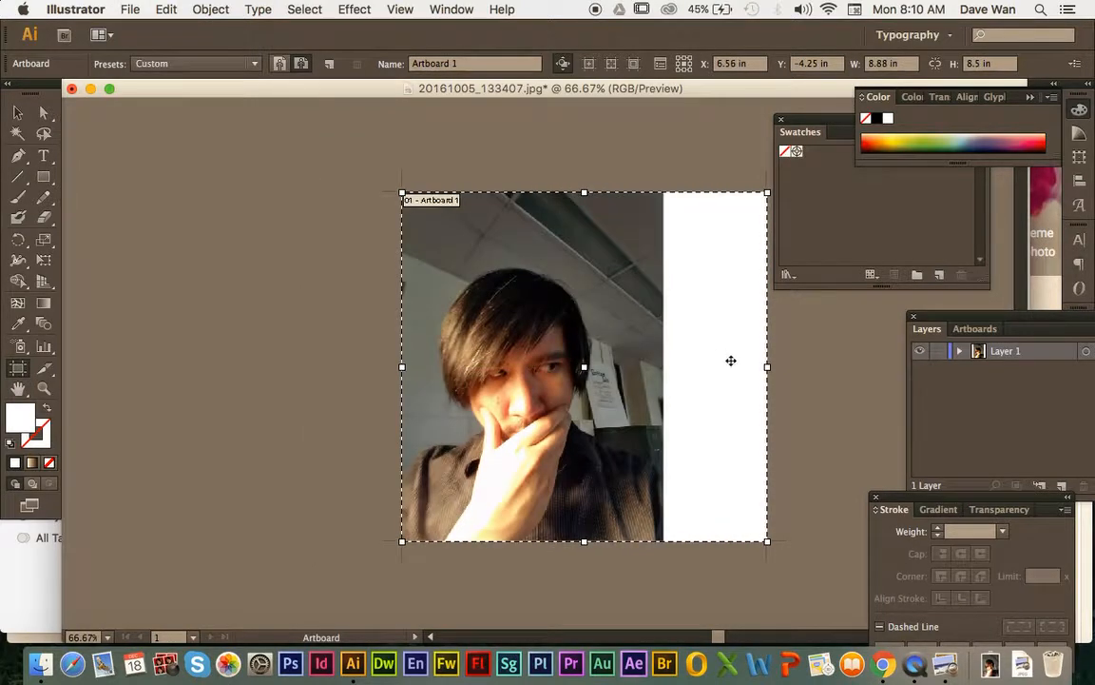
drag(767, 367, 663, 367)
click(17, 112)
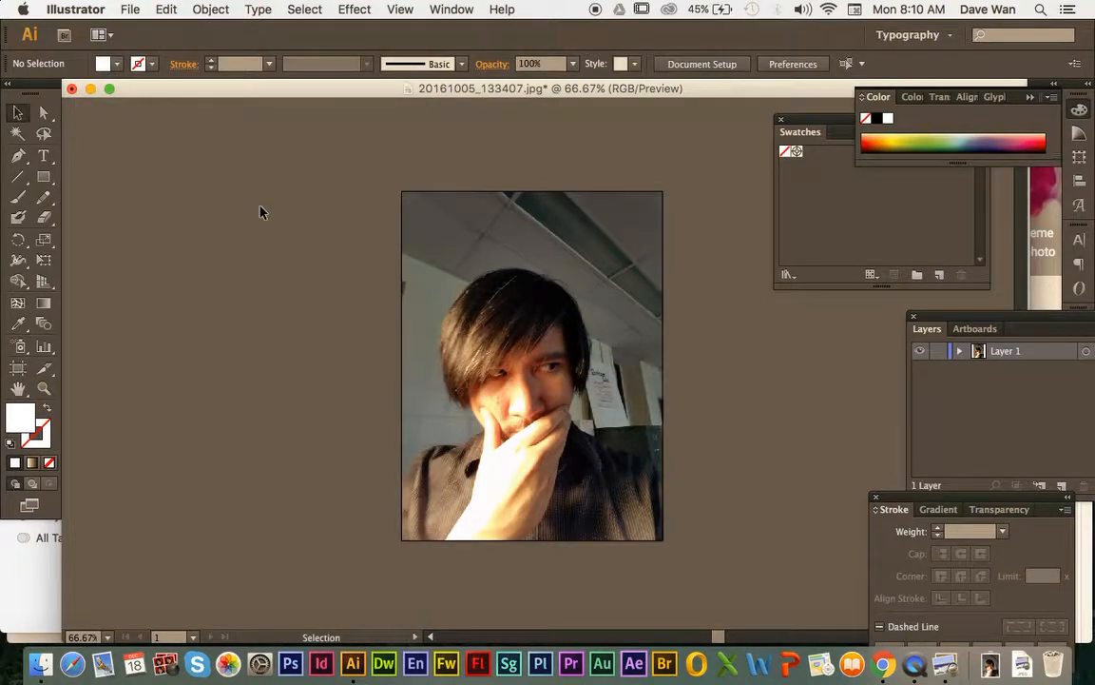
View the document at 100% and reposition the Layers panel so it is fully visible
key(super+1)
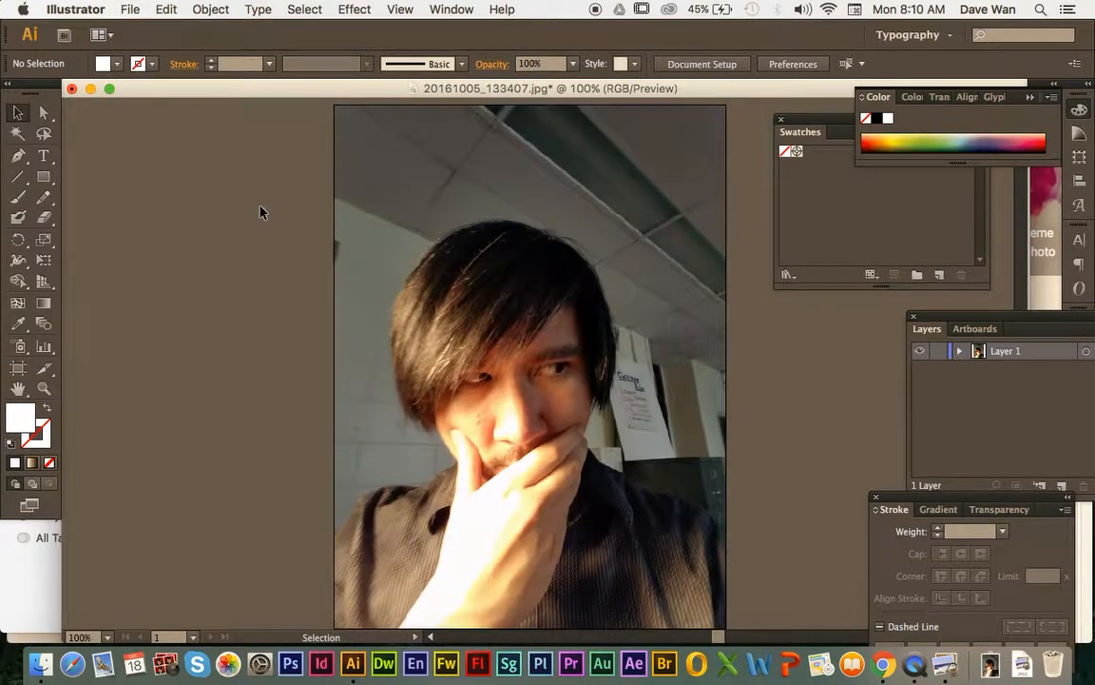
drag(1029, 321, 953, 317)
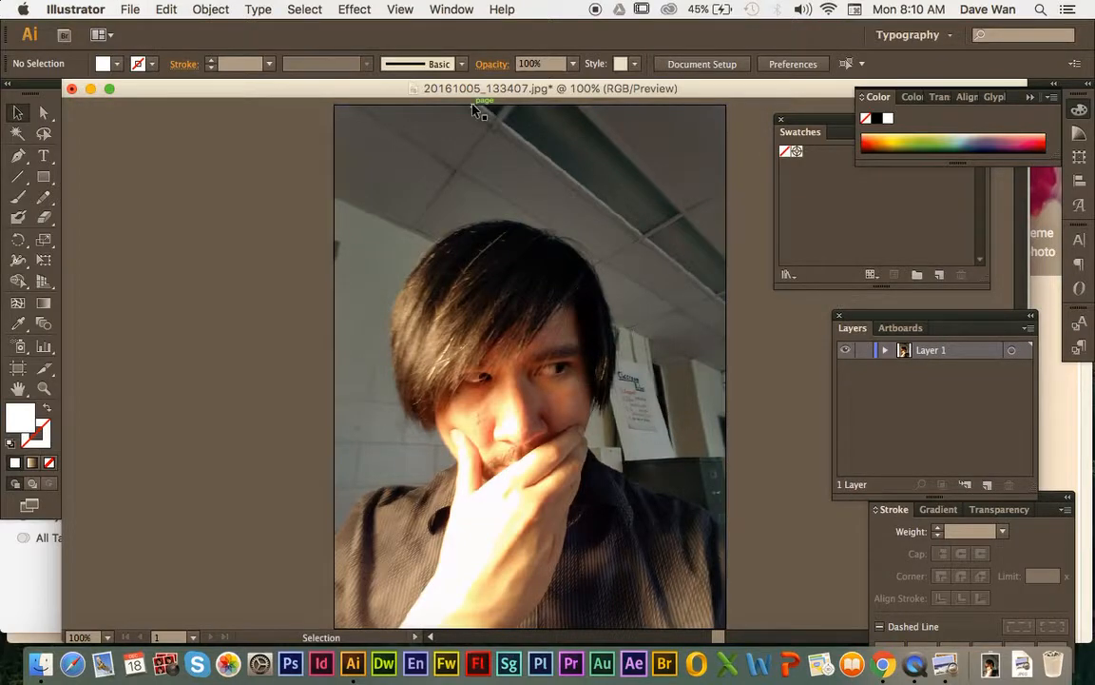
click(451, 10)
scroll(476, 443, down, 3)
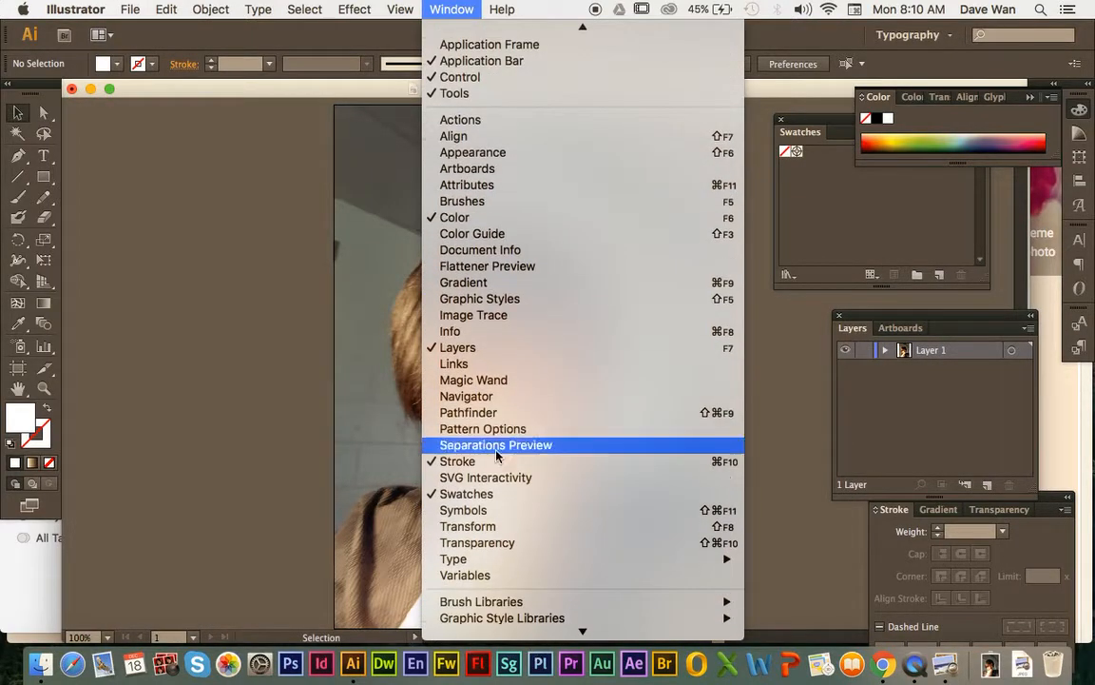
click(946, 426)
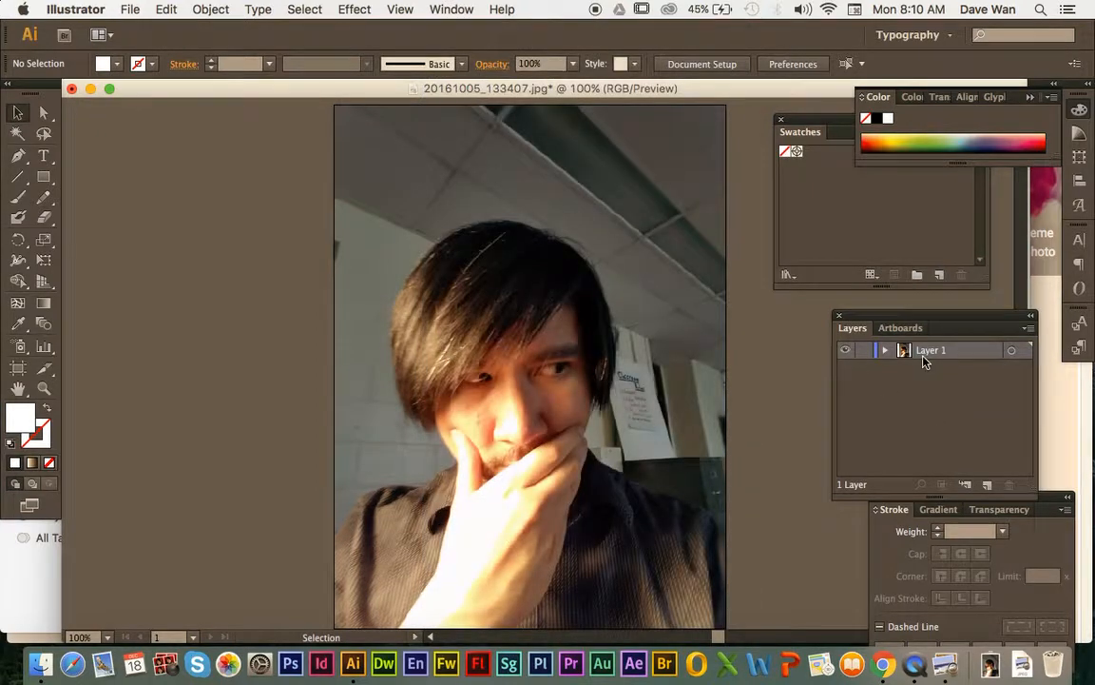
Rename the photo's layer as picture and lock it
click(866, 353)
text(picture)
key(Return)
Add a new layer above the picture layer and name it outline
click(987, 486)
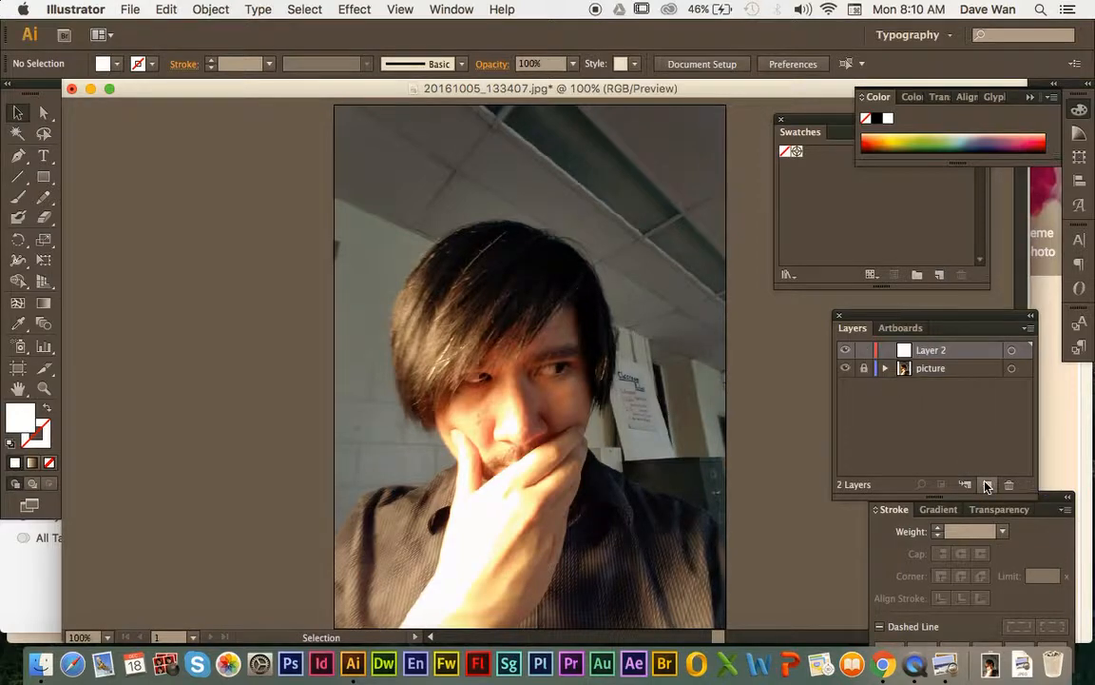
double_click(927, 351)
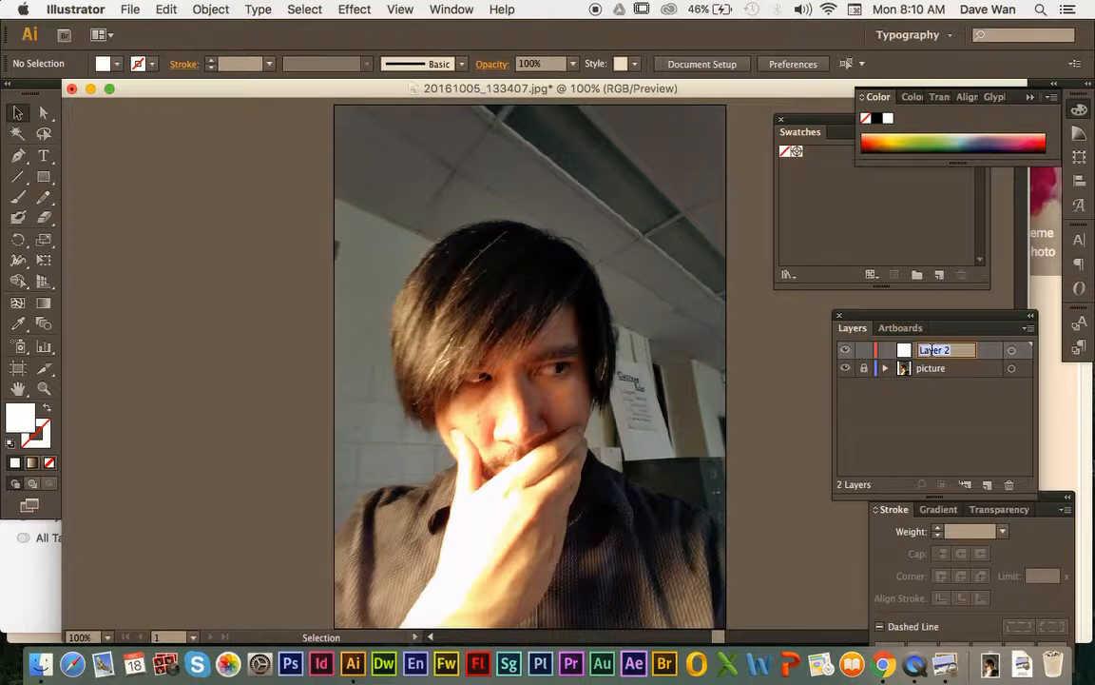
text(outline)
key(Return)
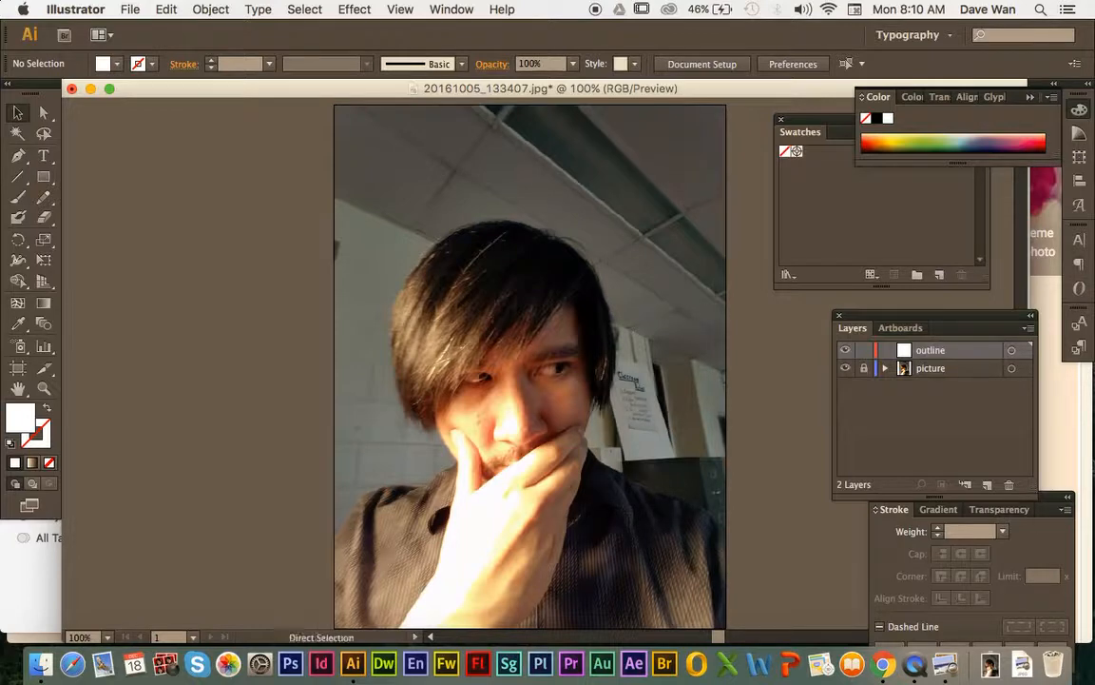
Set up the Pen tool with no fill and a blue stroke, hex 1D99FF, for tracing the face
key(super+equal)
key(super+equal)
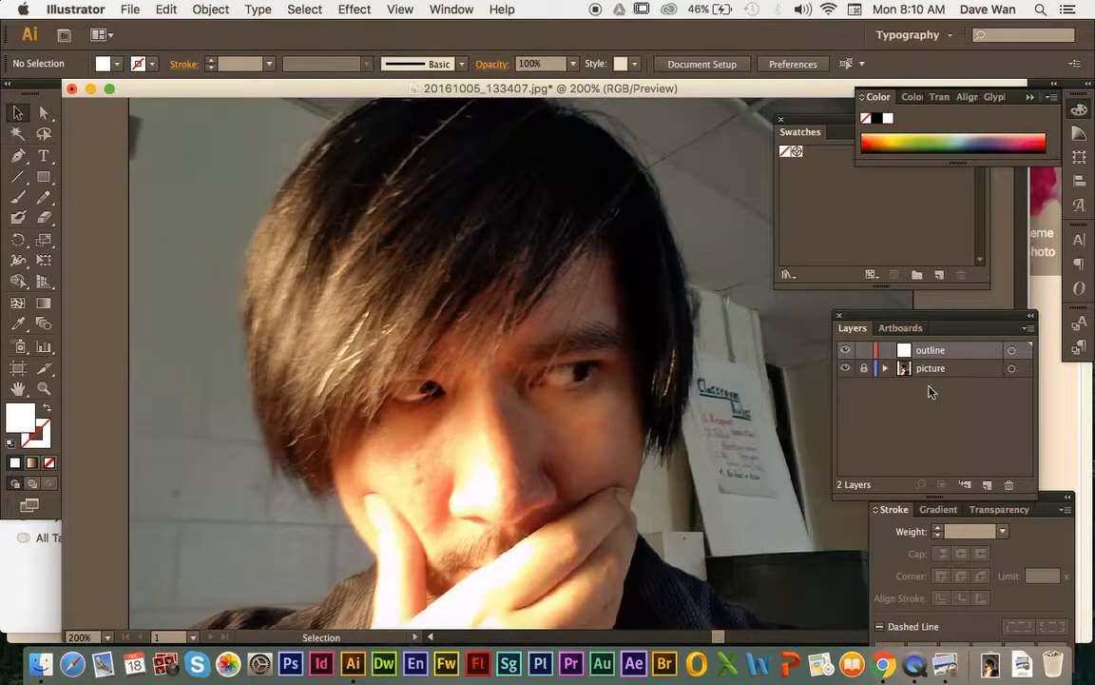
key(space)
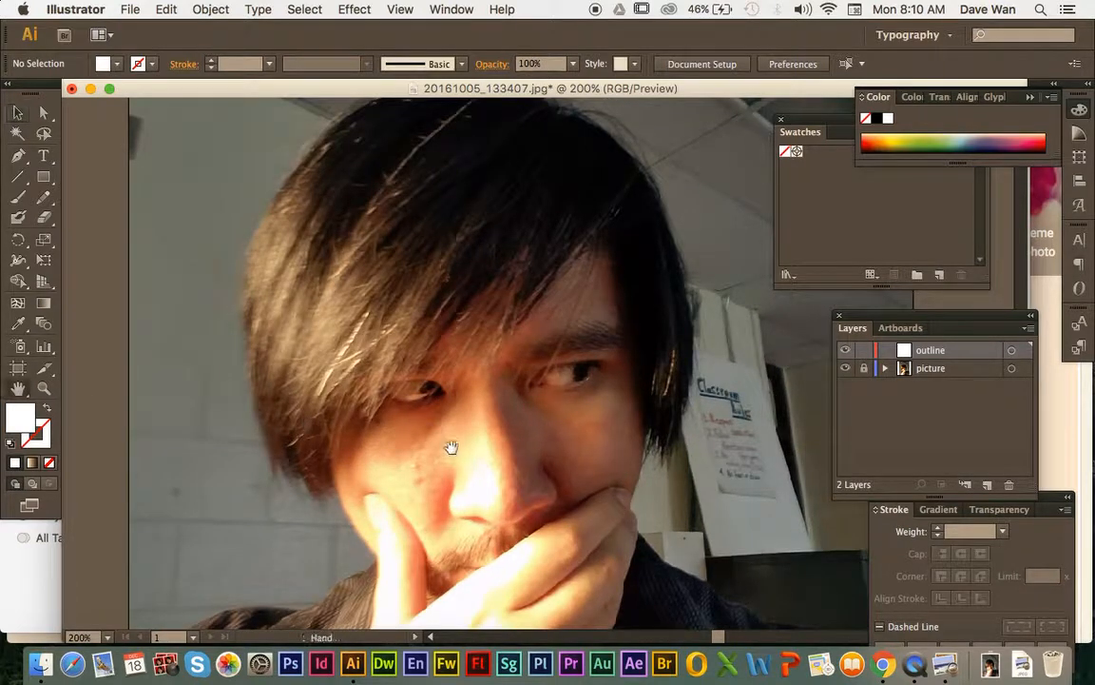
drag(451, 451, 427, 355)
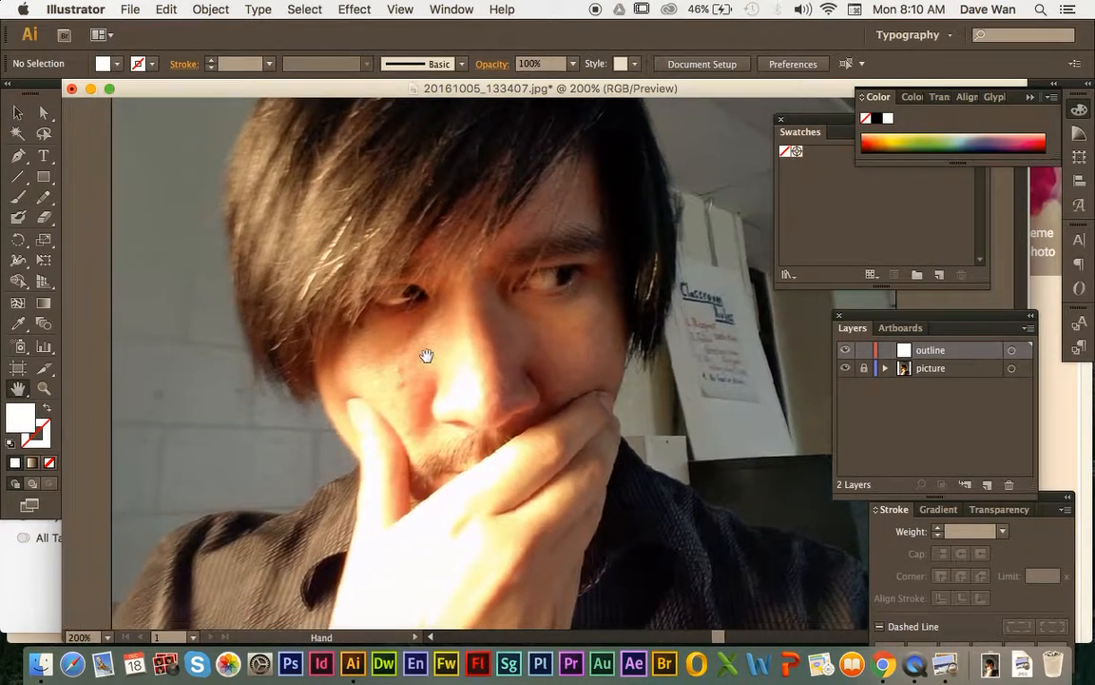
key(super+plus)
key(space)
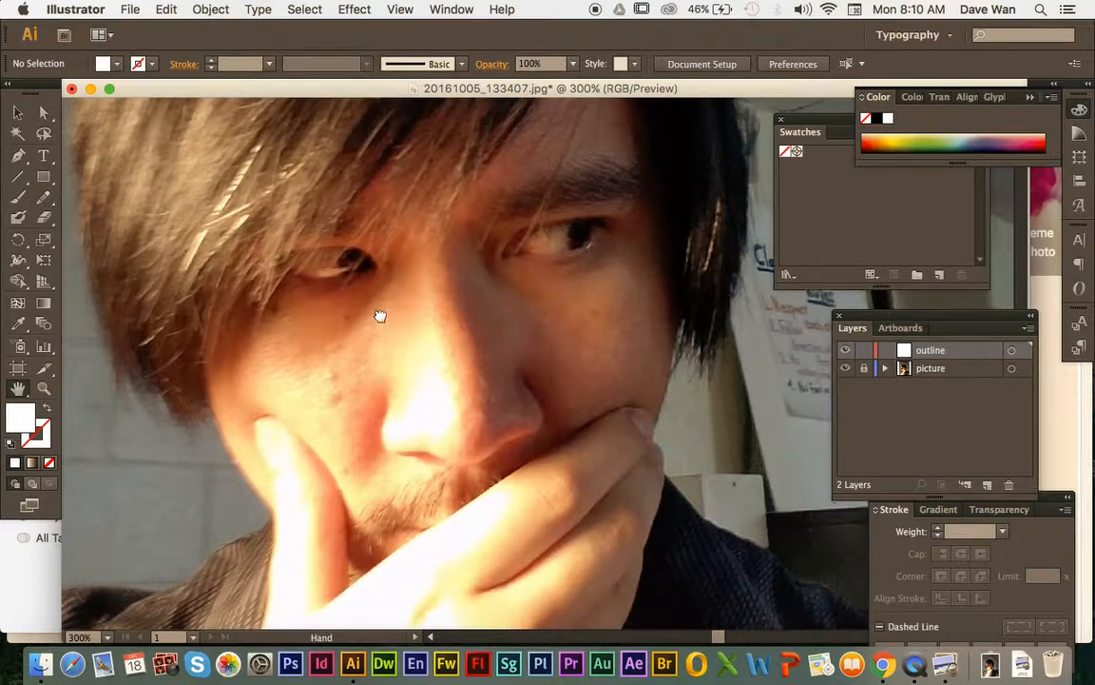
drag(335, 294, 394, 350)
key(super+minus)
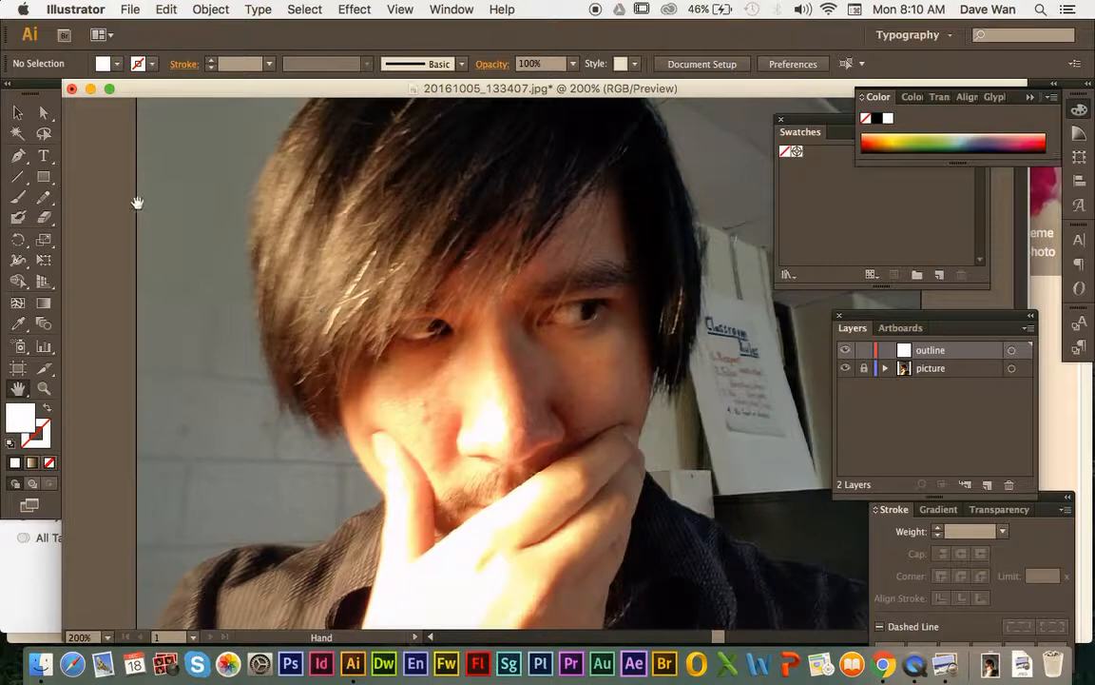
click(18, 156)
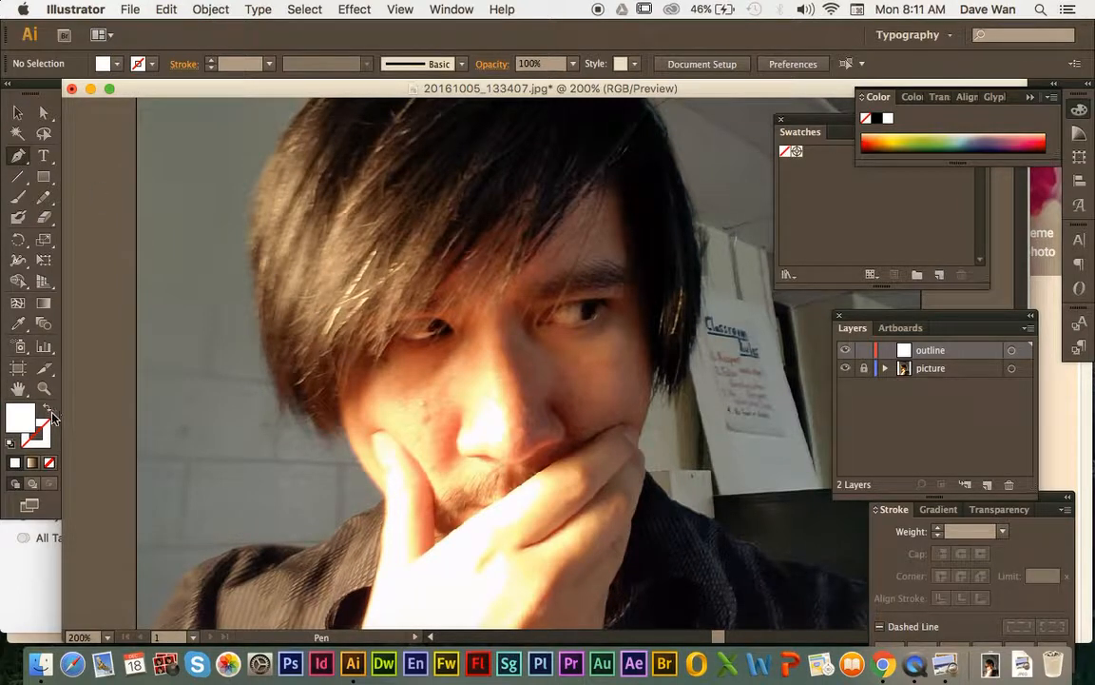
click(48, 413)
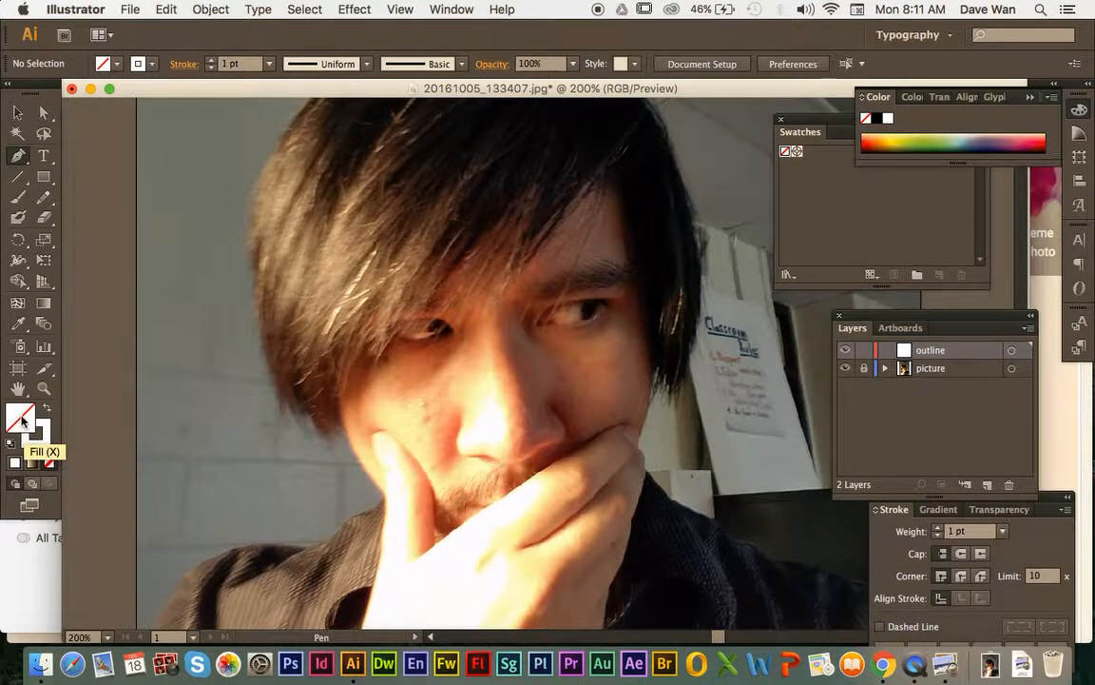
double_click(39, 433)
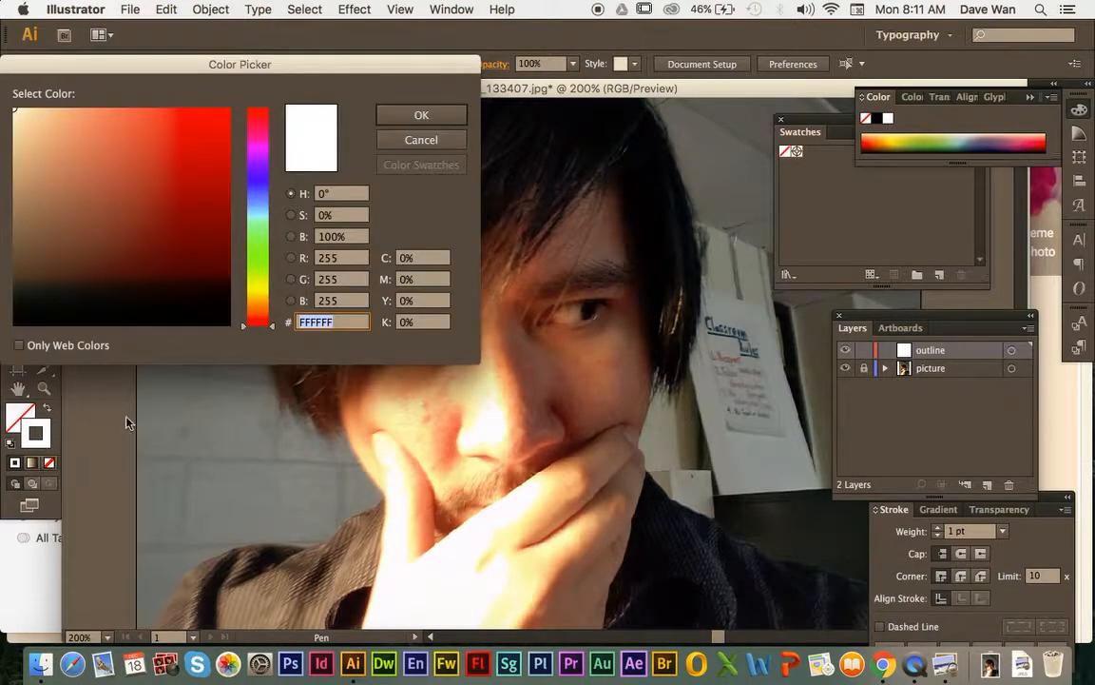
click(252, 201)
drag(211, 125, 208, 114)
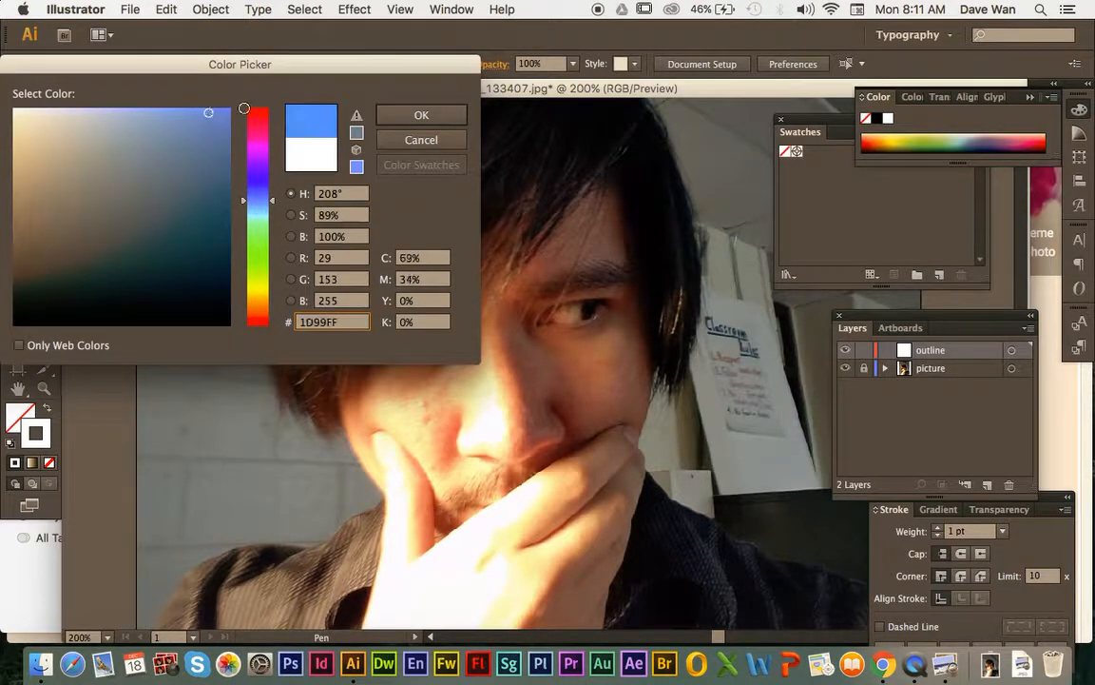
click(385, 114)
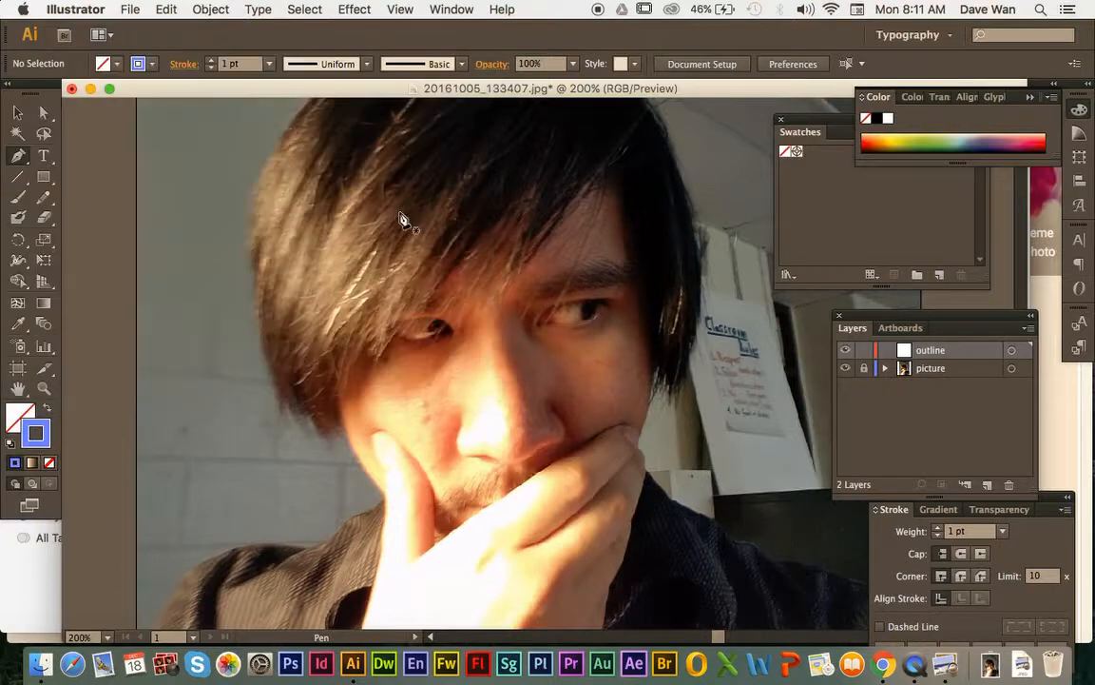
Trace the right side of the nose around the nostril as an open curved path on the outline layer
click(528, 309)
drag(553, 403, 565, 422)
click(558, 414)
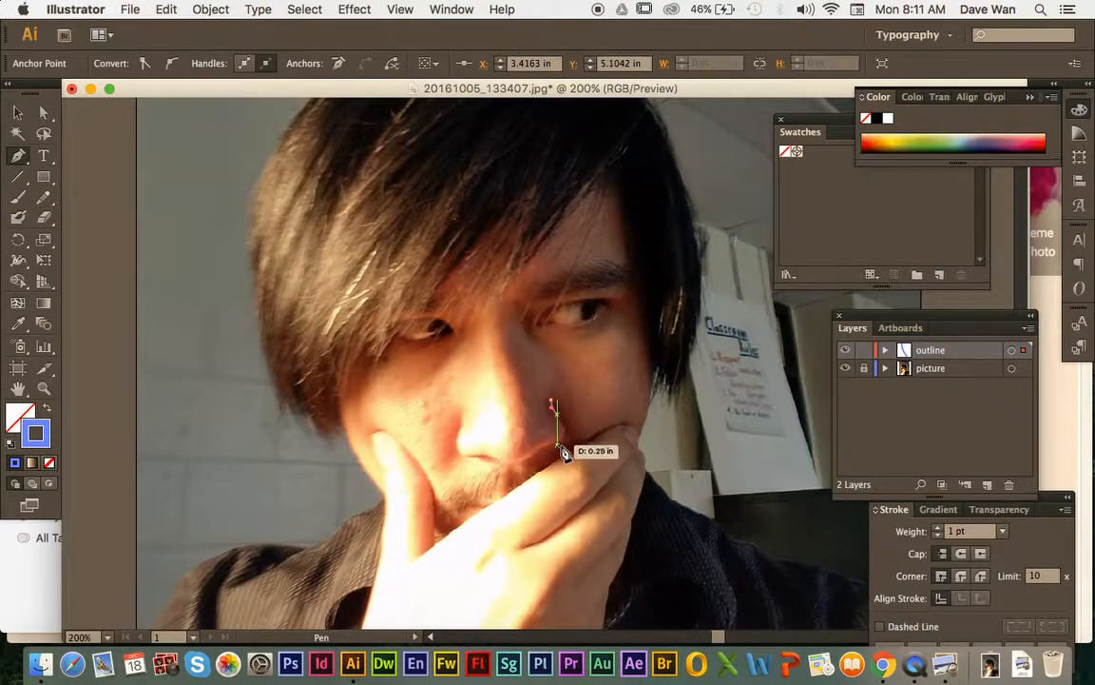
drag(564, 455, 537, 459)
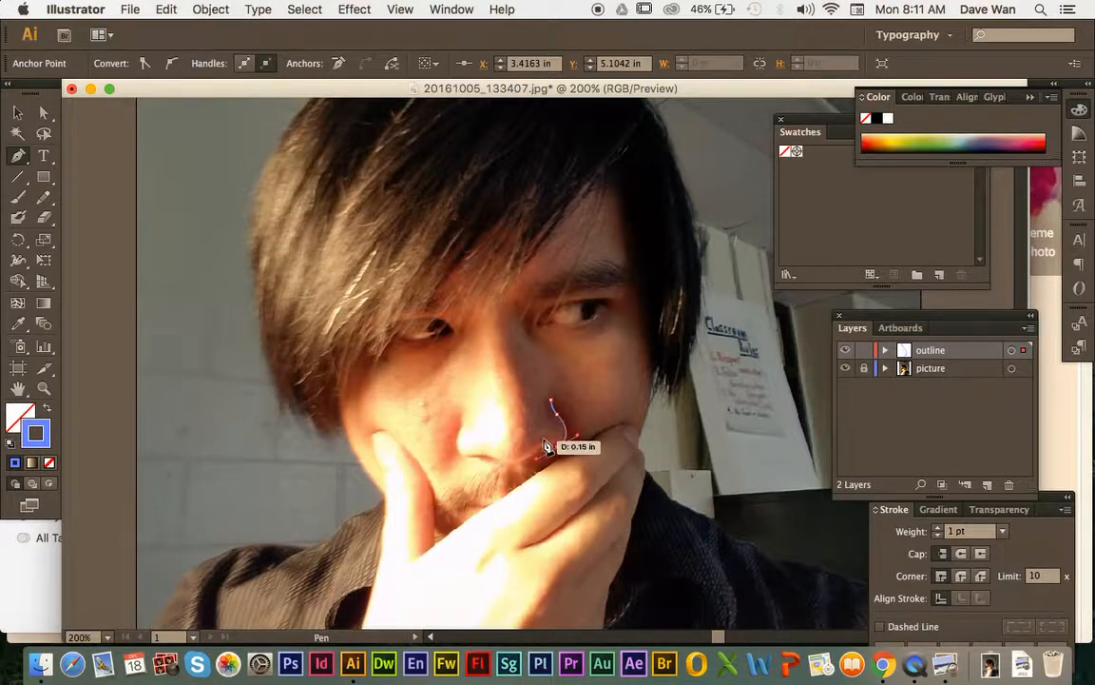
super+click(614, 476)
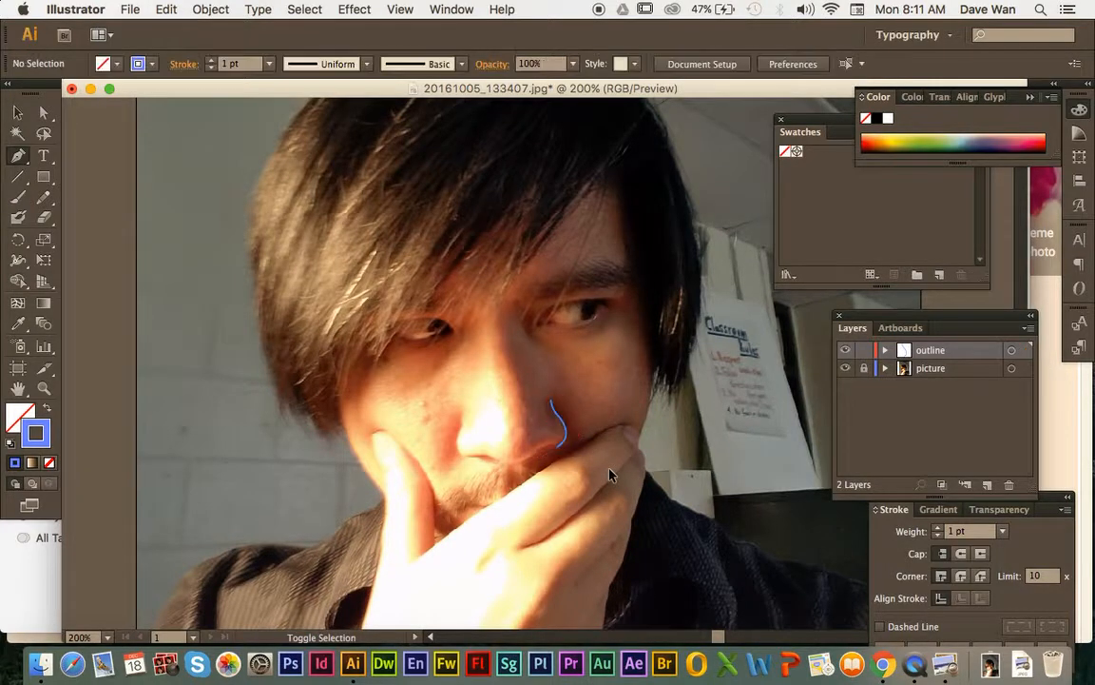
Trace the underside of the nose and the left nostril edge as two separate open curves
click(558, 447)
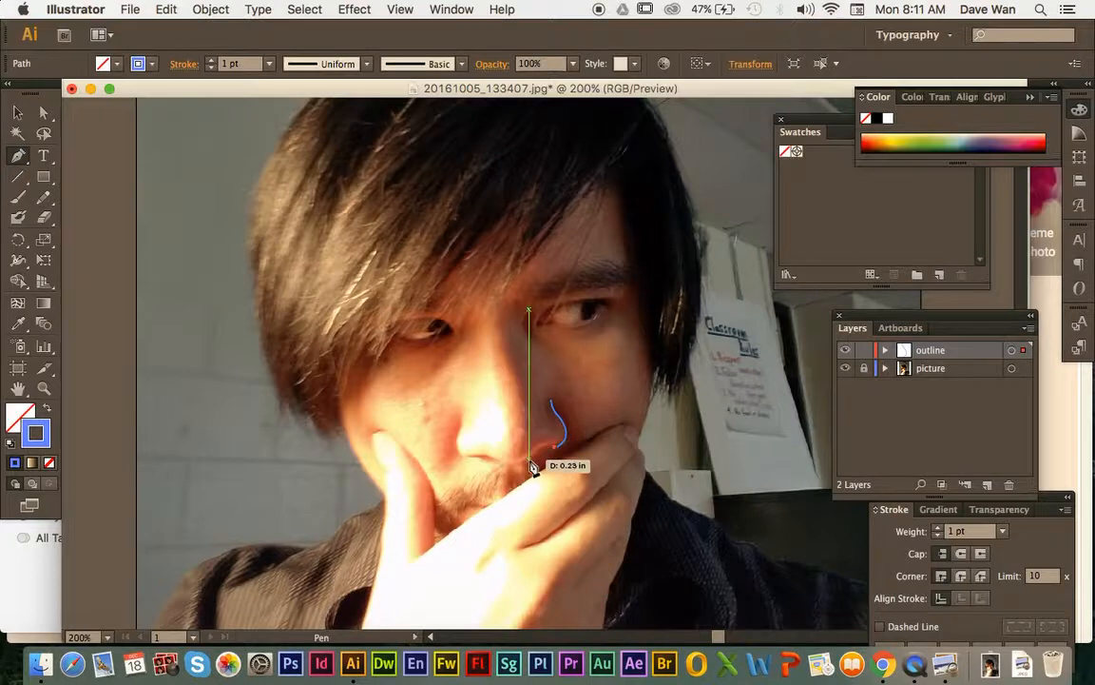
drag(524, 468, 469, 458)
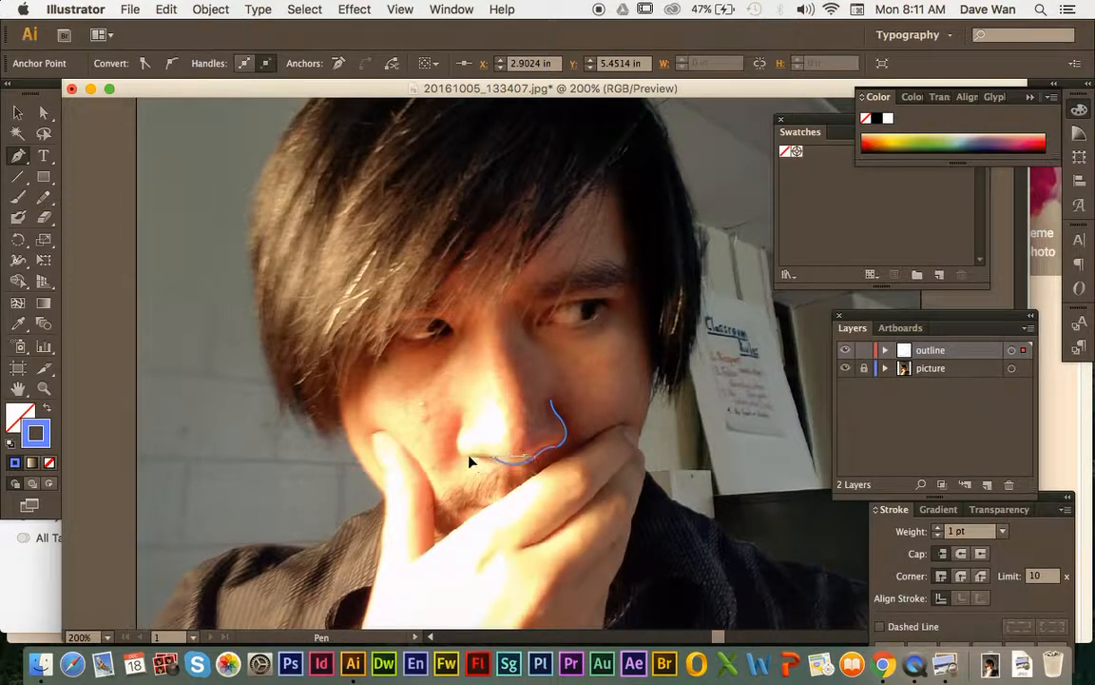
super+click(470, 460)
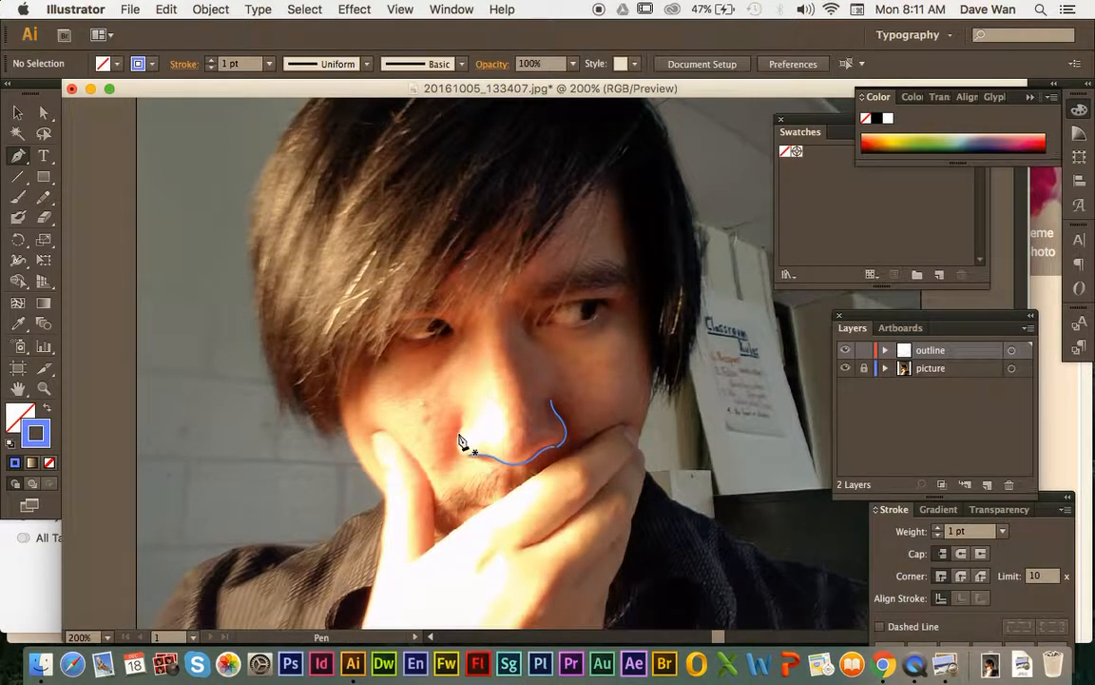
drag(463, 441, 475, 469)
super+click(466, 399)
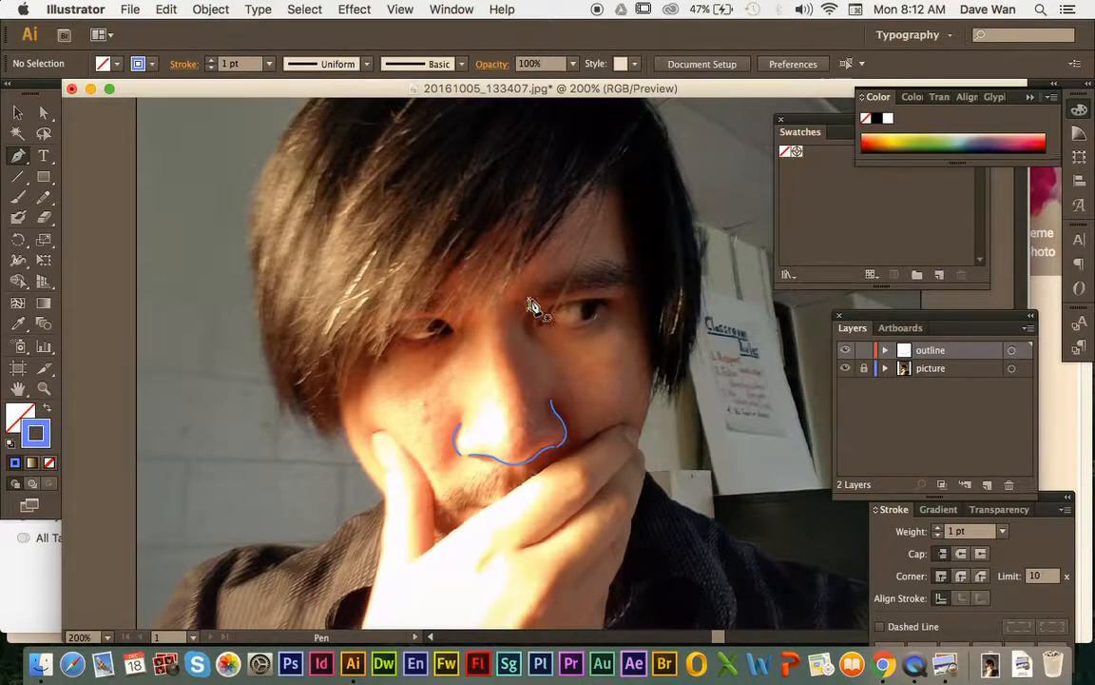
Try to draw the outer end of the visible eyebrow as short, separate diagonal hair strokes
drag(599, 267, 621, 275)
key(super+z)
click(628, 275)
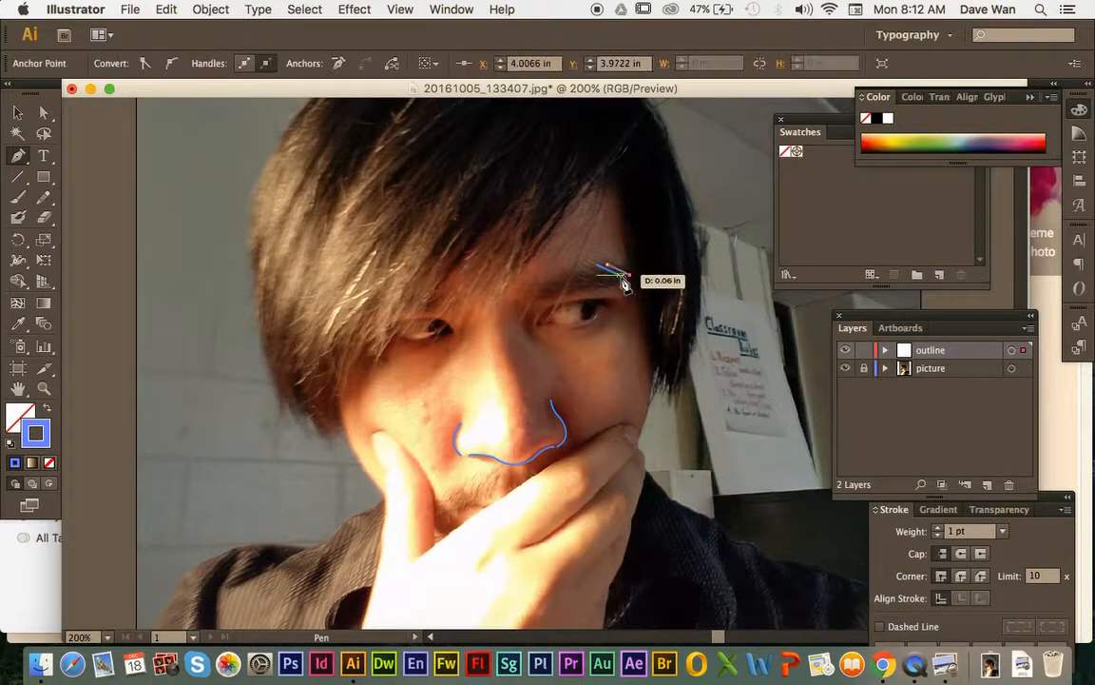
super+click(626, 279)
click(598, 276)
click(617, 284)
super+click(618, 286)
click(608, 275)
click(618, 283)
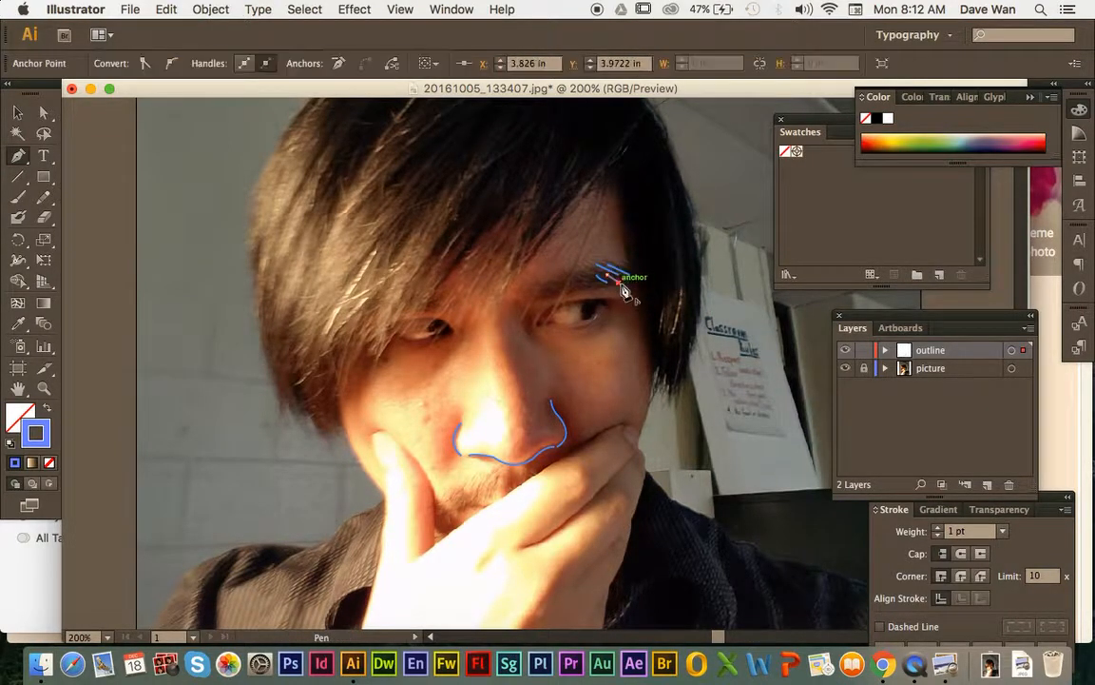
super+click(626, 290)
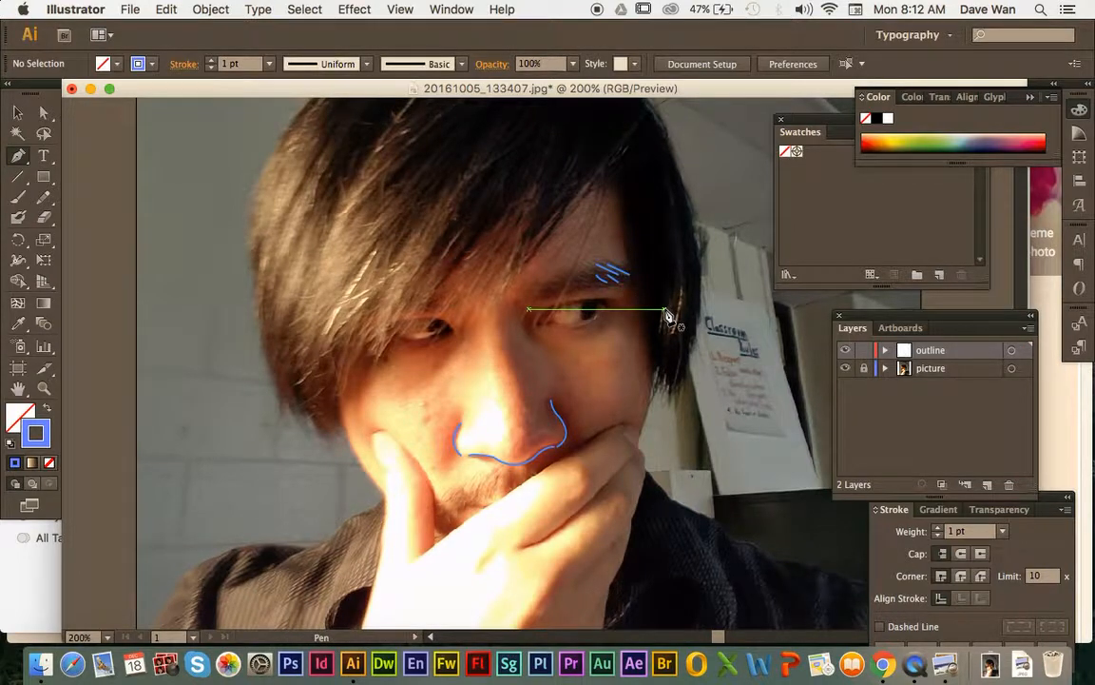
Undo all the short hair strokes drawn on the eyebrow
key(super+z)
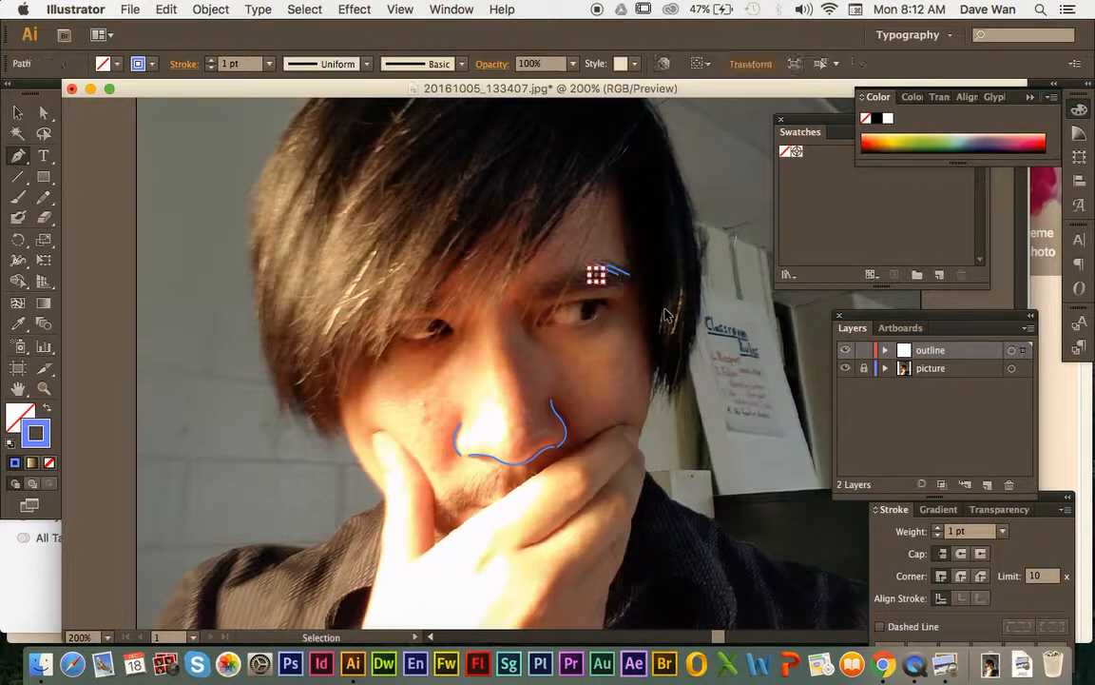
key(super+z)
key(super+z)
key(super+z)
key(super+z)
key(super+z)
key(super+z)
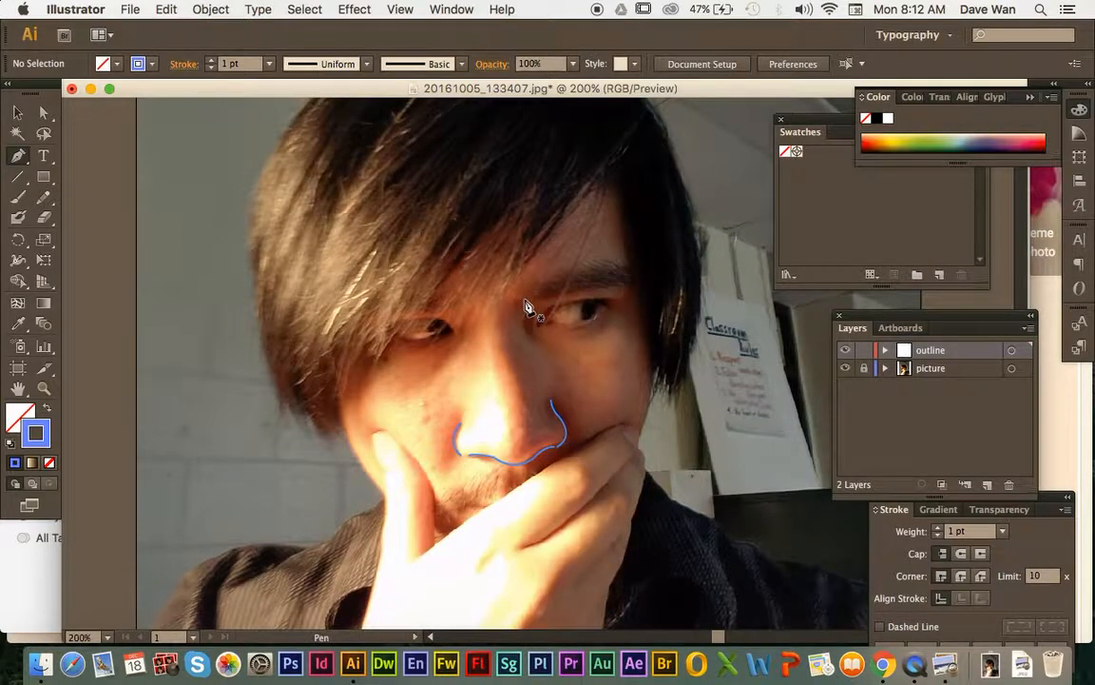
Outline the visible eyebrow as one closed shape with a curved upper edge and a pointed inner end
click(525, 301)
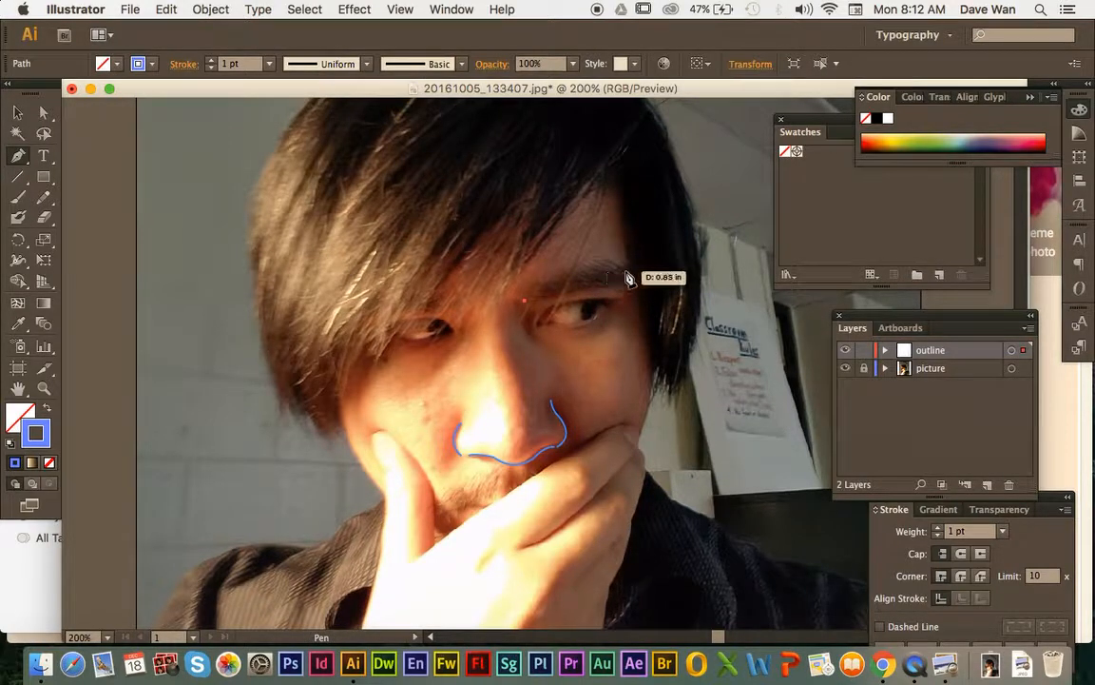
drag(630, 265, 672, 282)
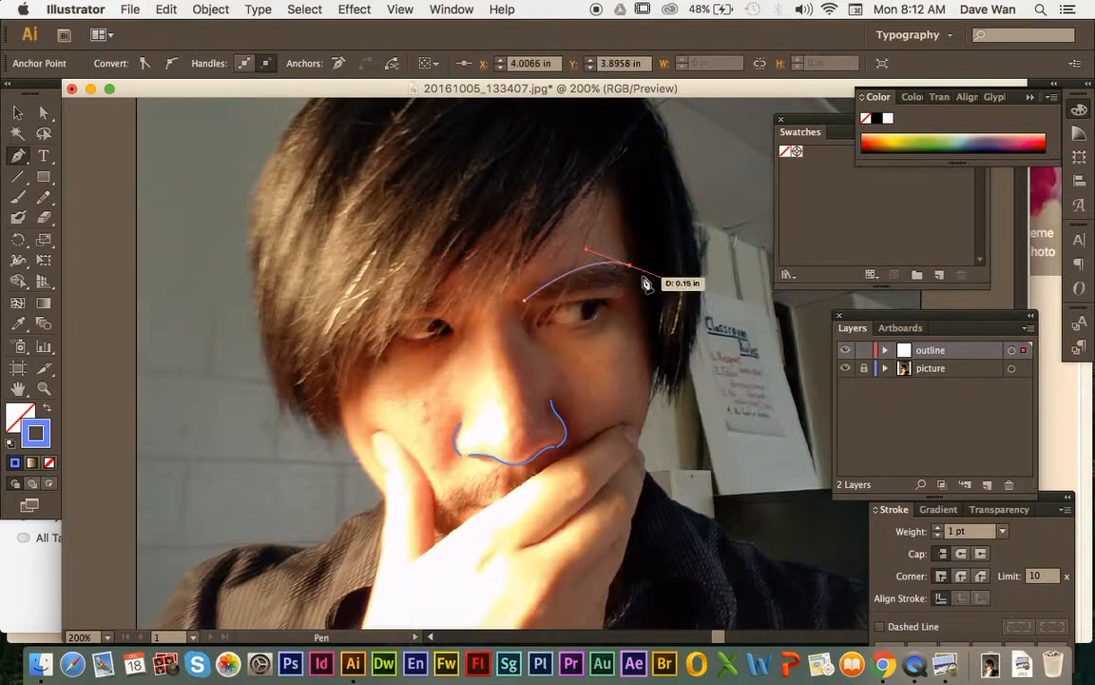
click(633, 267)
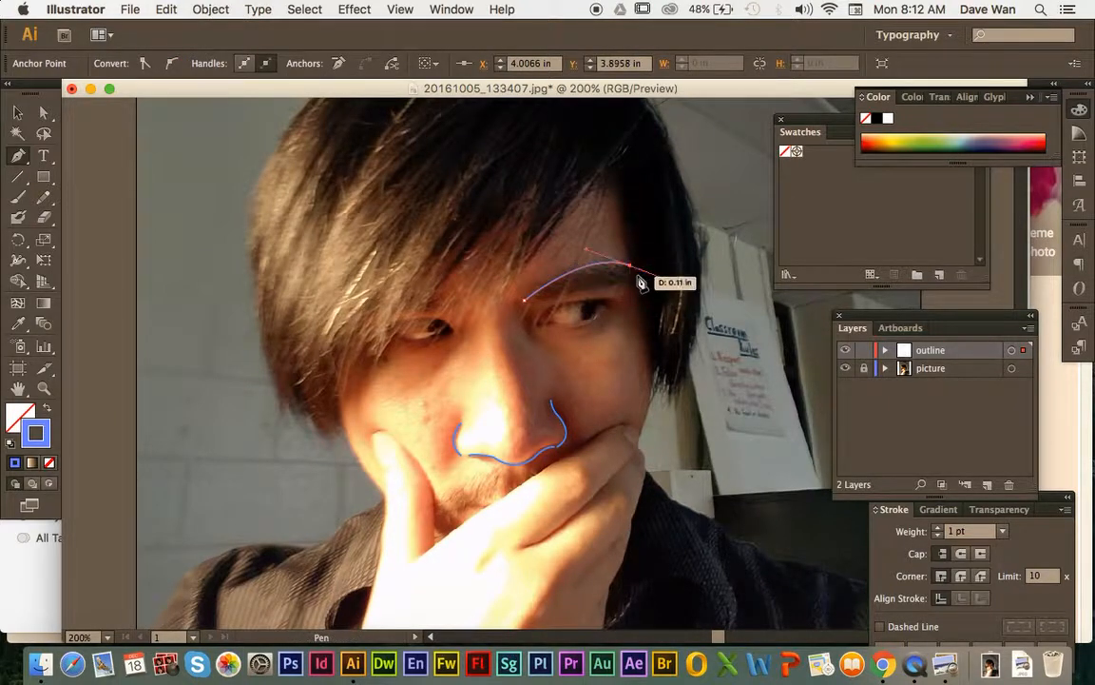
mouse_move(648, 282)
mouse_down()
mouse_move(658, 299)
mouse_move(653, 289)
mouse_up()
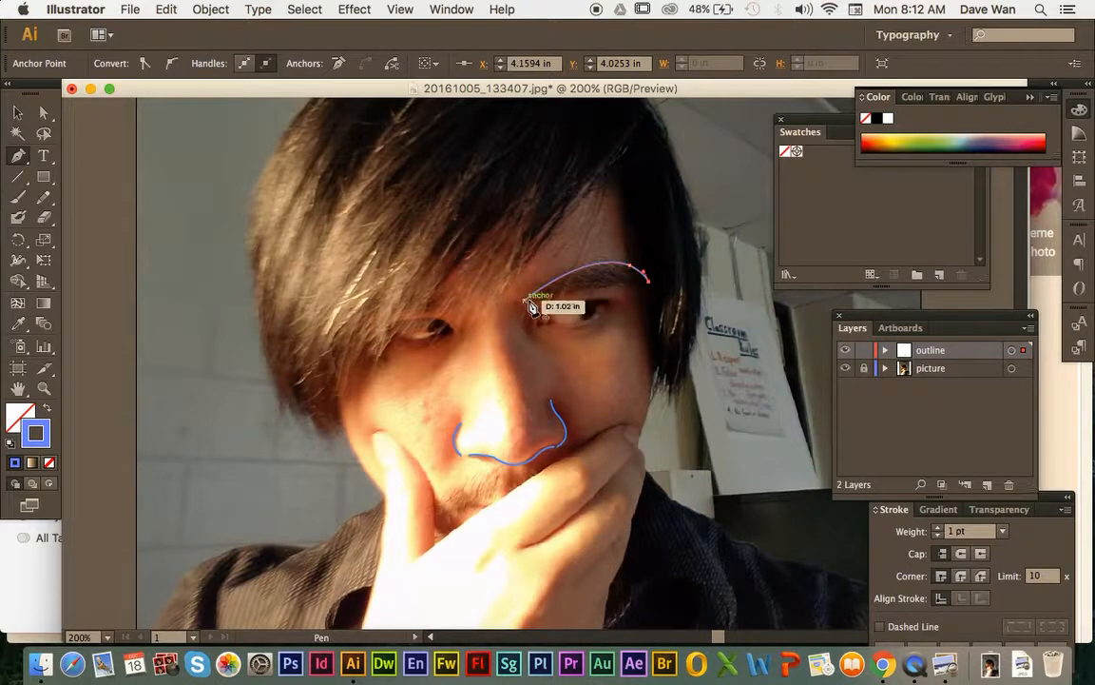
drag(525, 301, 453, 322)
super+click(694, 368)
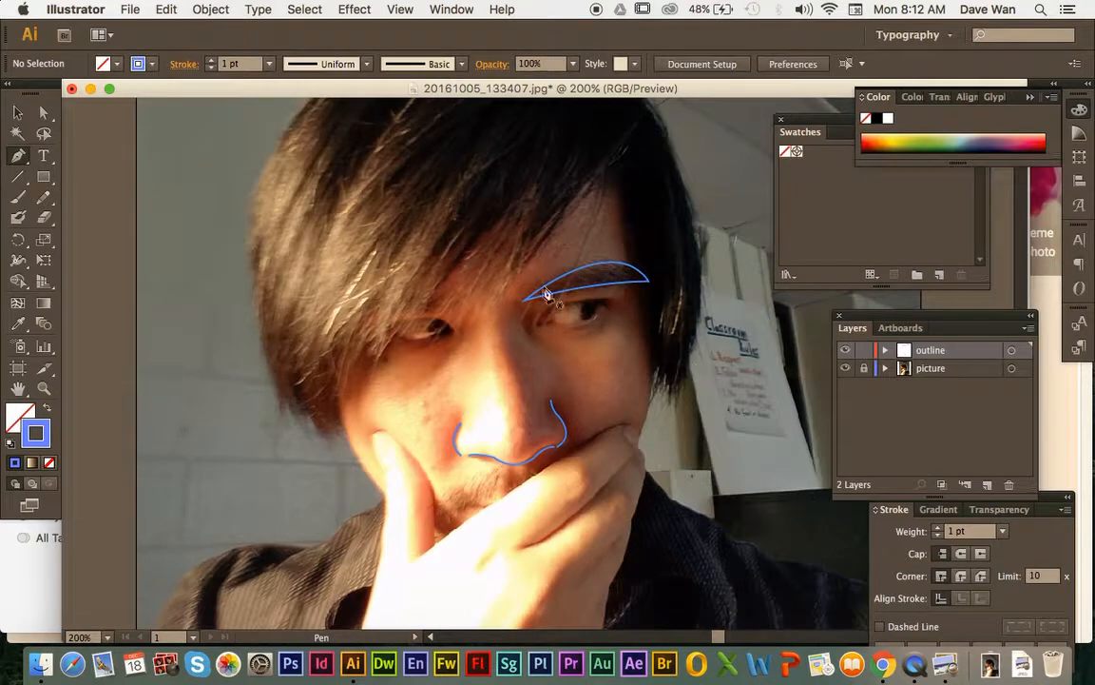
click(552, 400)
drag(537, 329, 637, 308)
click(587, 301)
key(super+z)
key(super+z)
key(super+z)
key(super+z)
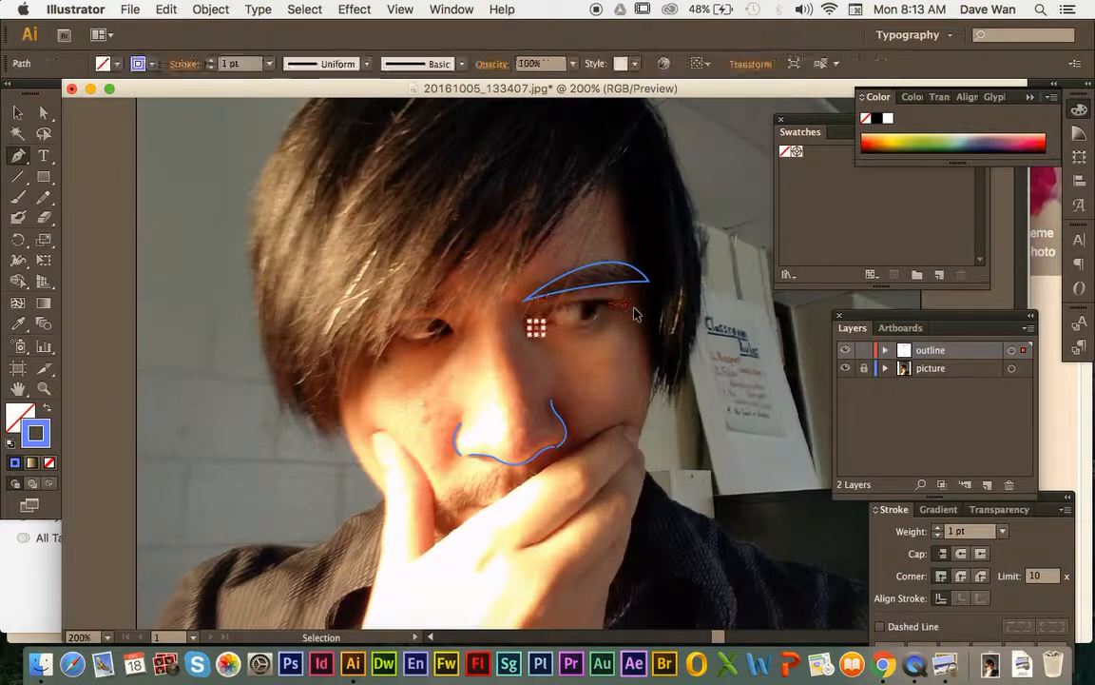
Trace the upper eyelid below the outlined eyebrow as a thin closed crescent from the outer to the inner eye corner
key(super+equal)
key(super+equal)
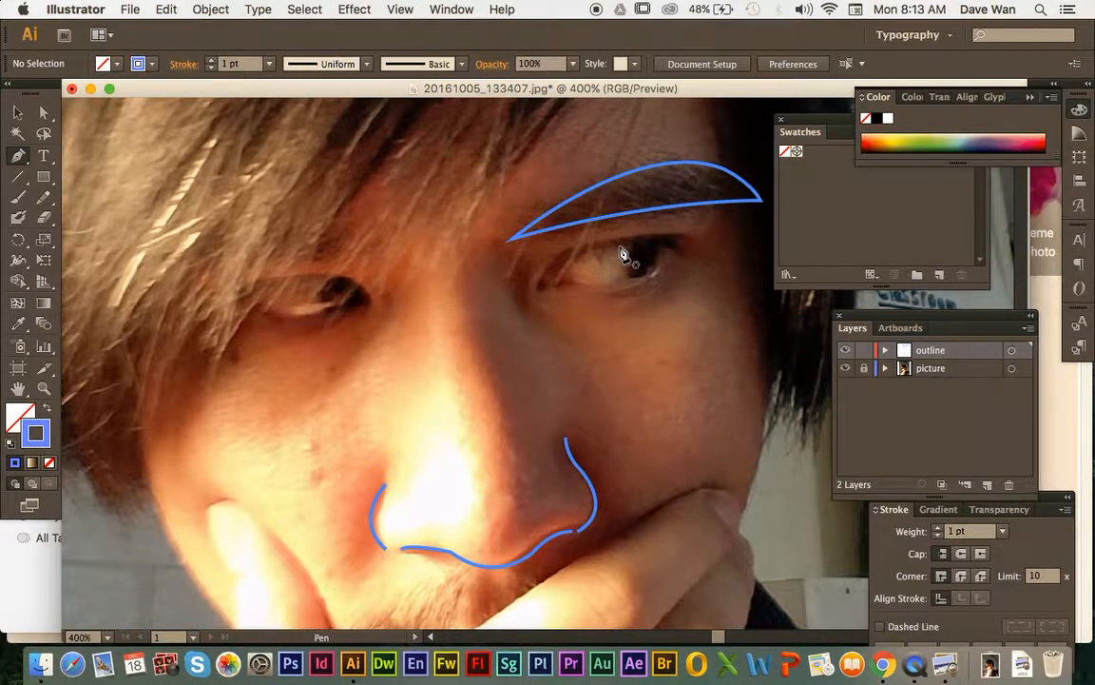
click(696, 255)
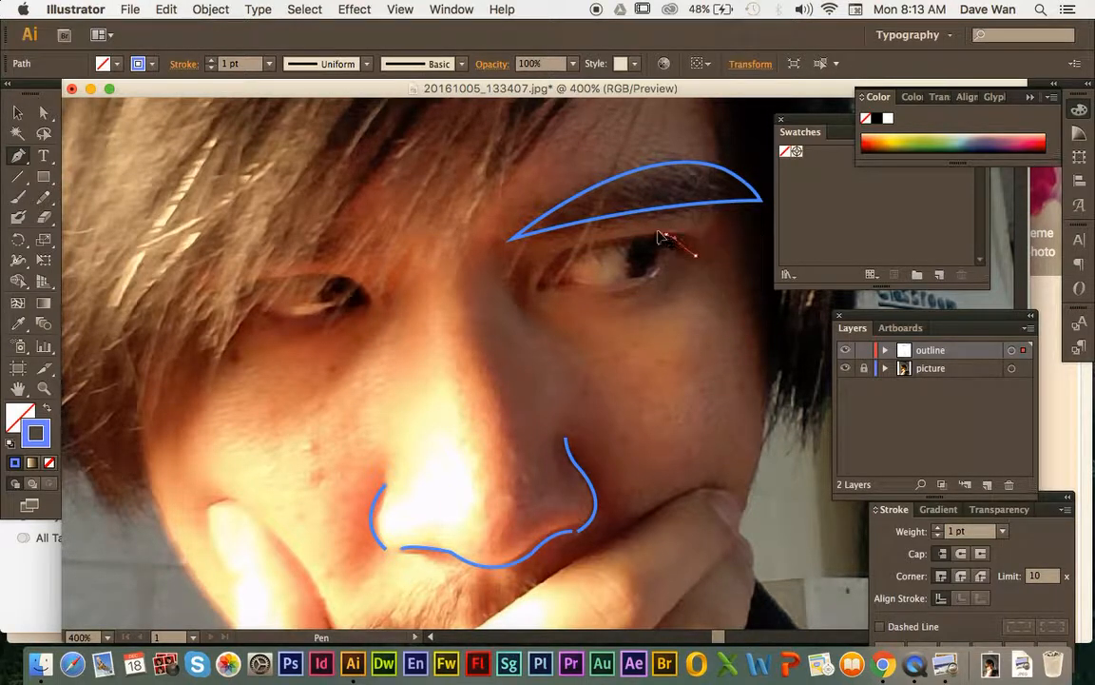
click(660, 233)
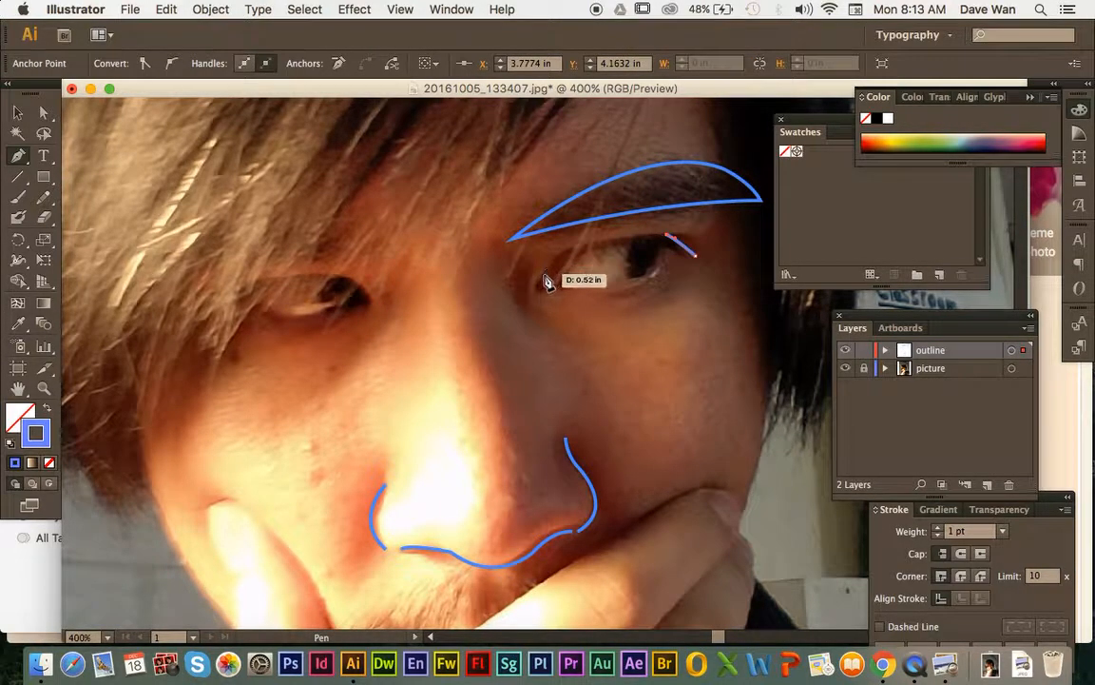
drag(539, 288, 526, 359)
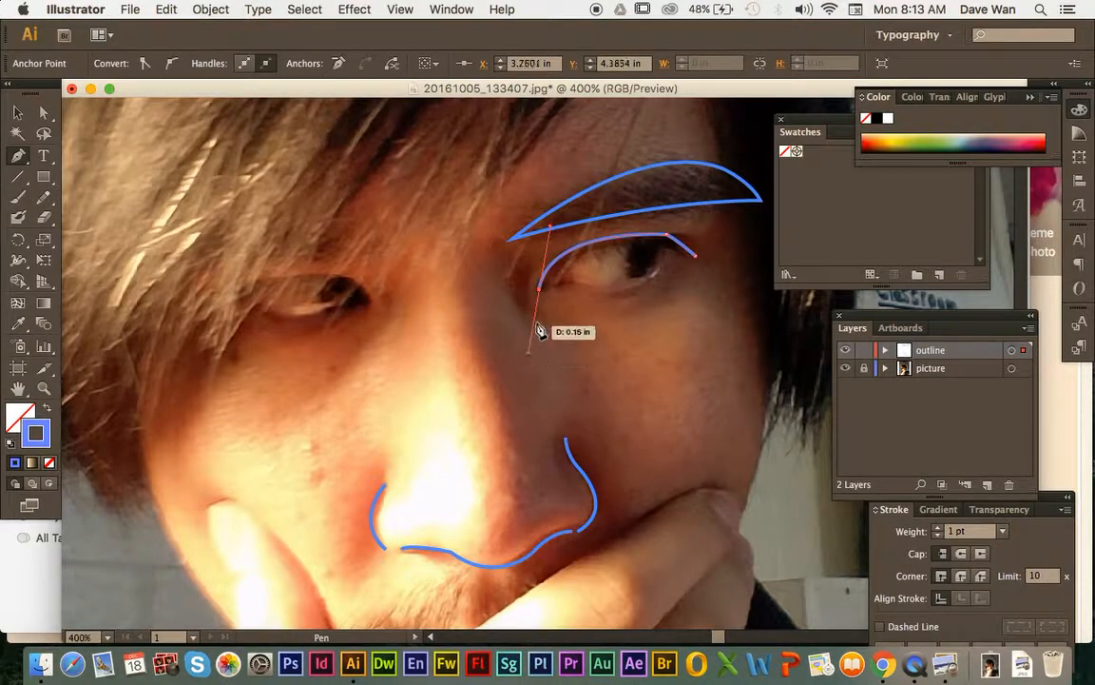
click(540, 290)
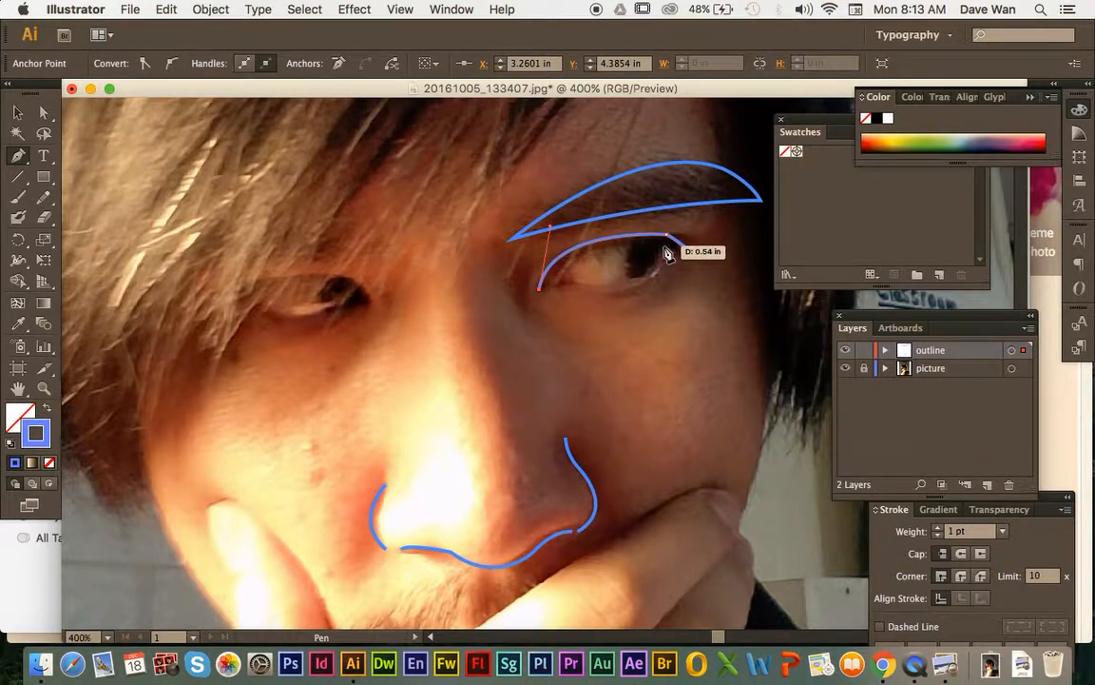
mouse_move(664, 246)
mouse_down()
mouse_move(761, 269)
mouse_move(758, 258)
mouse_move(670, 251)
mouse_up()
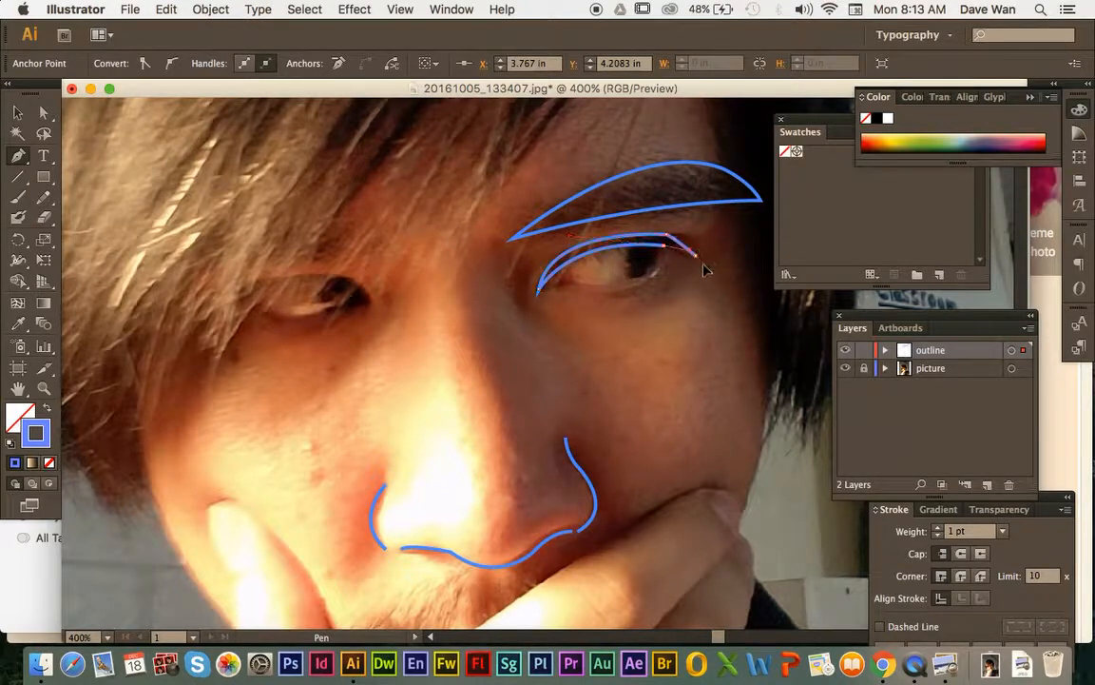
super+click(712, 267)
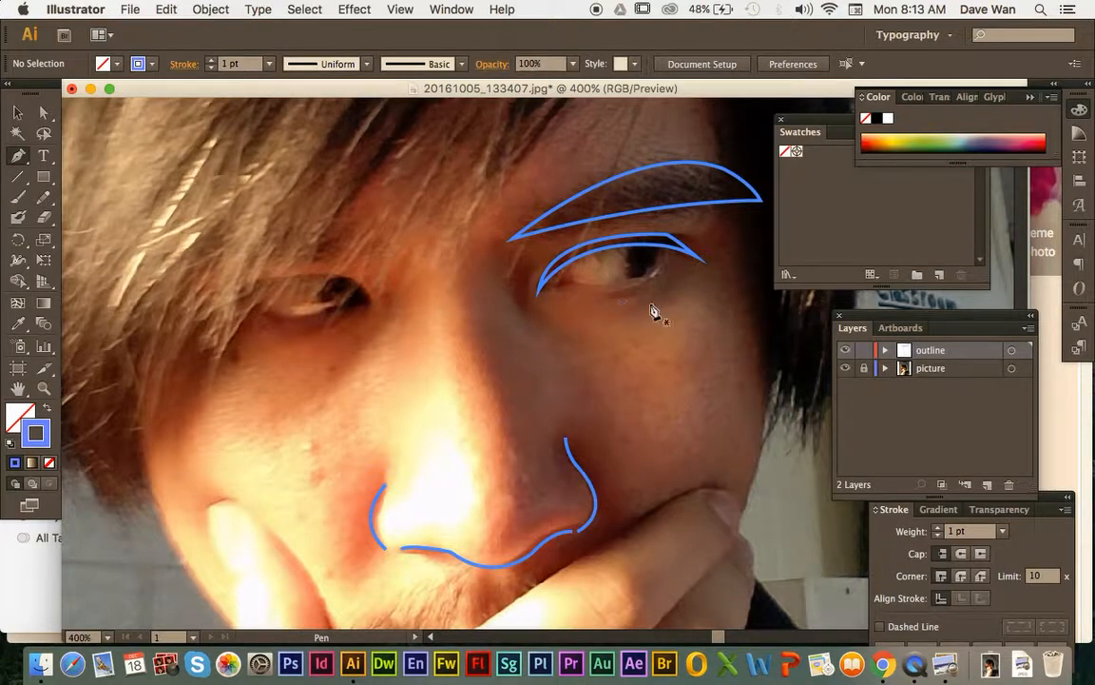
click(659, 246)
drag(618, 282, 576, 282)
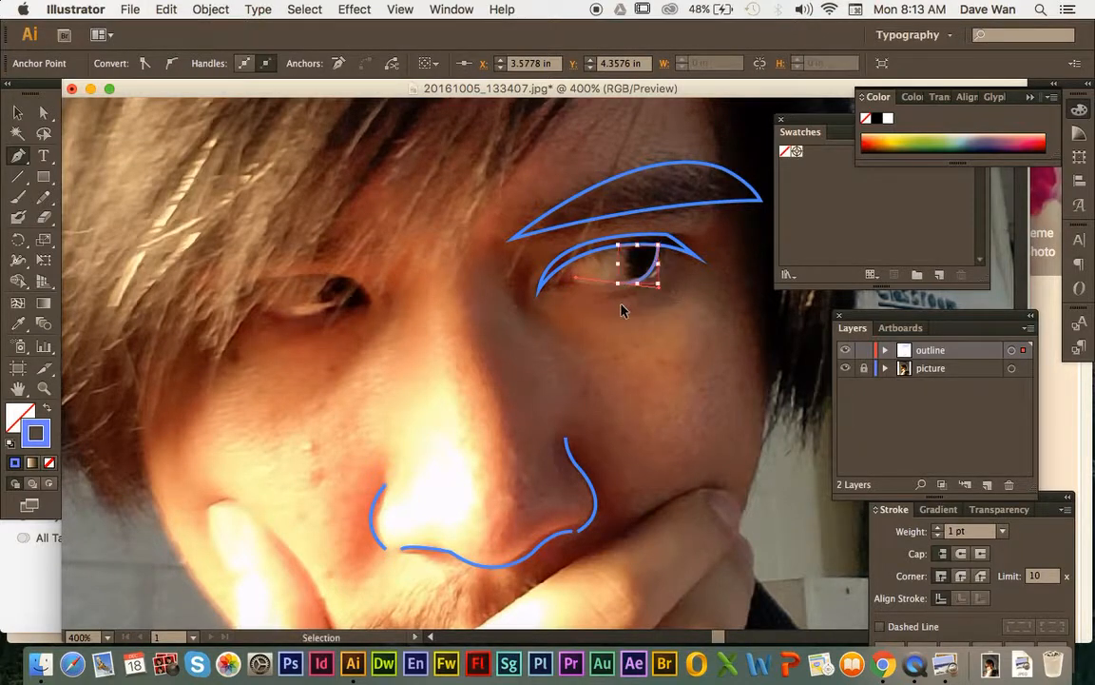
key(super+z)
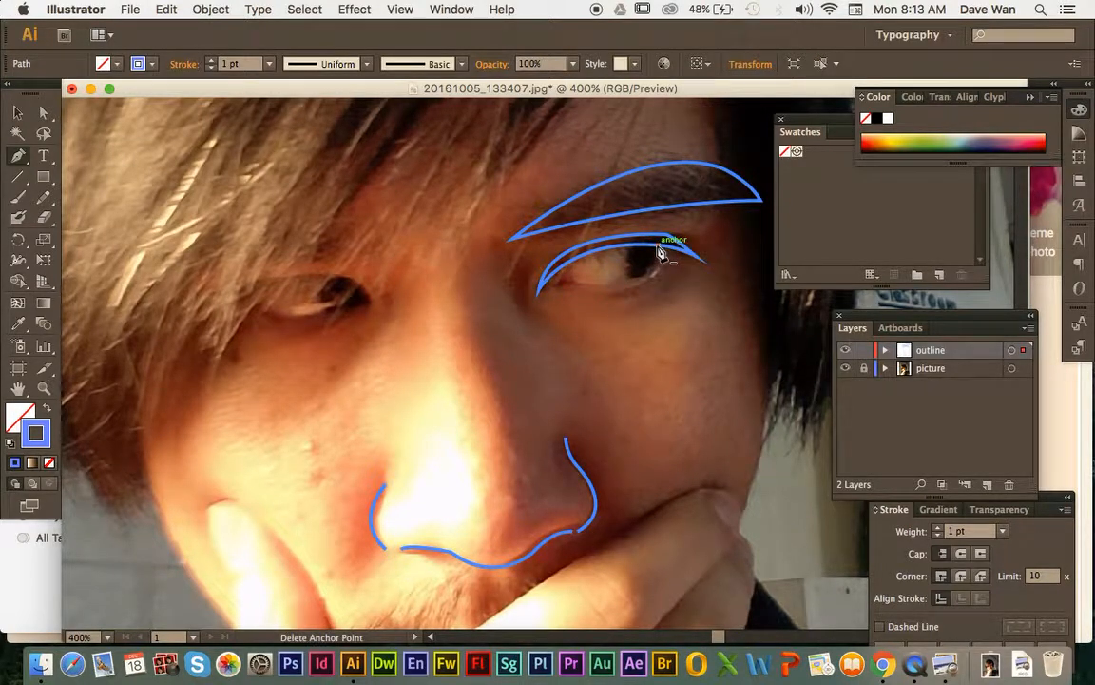
click(657, 246)
Trace the lower eyelid as a curved open path from just beyond the iris to the inner eye corner
click(664, 245)
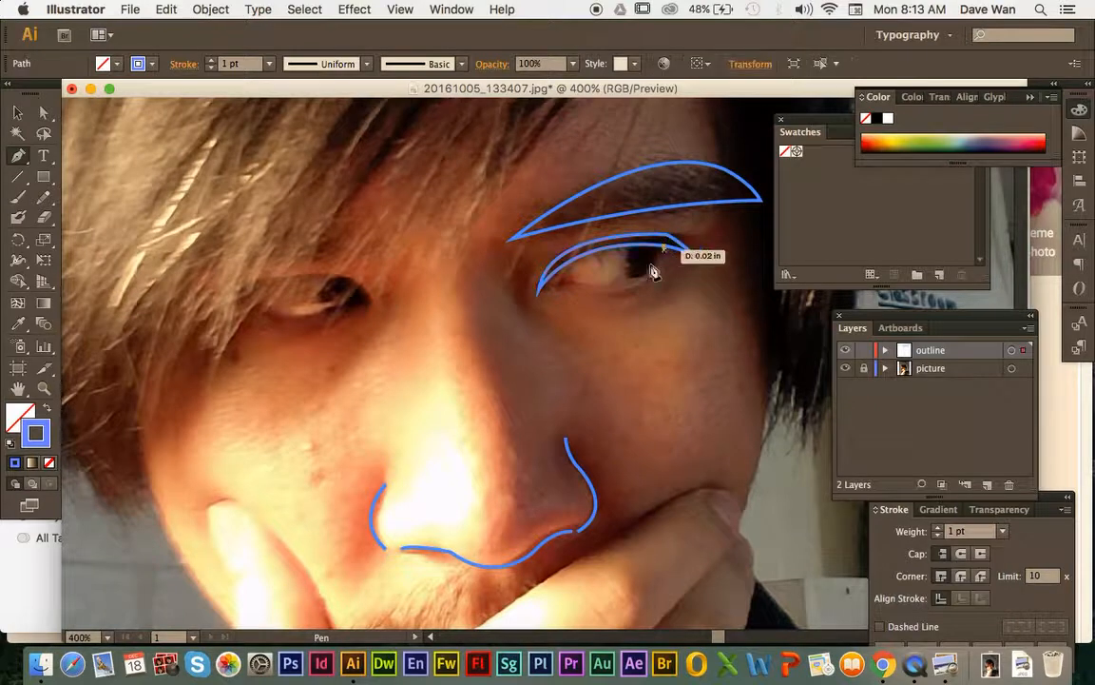
drag(604, 288, 546, 303)
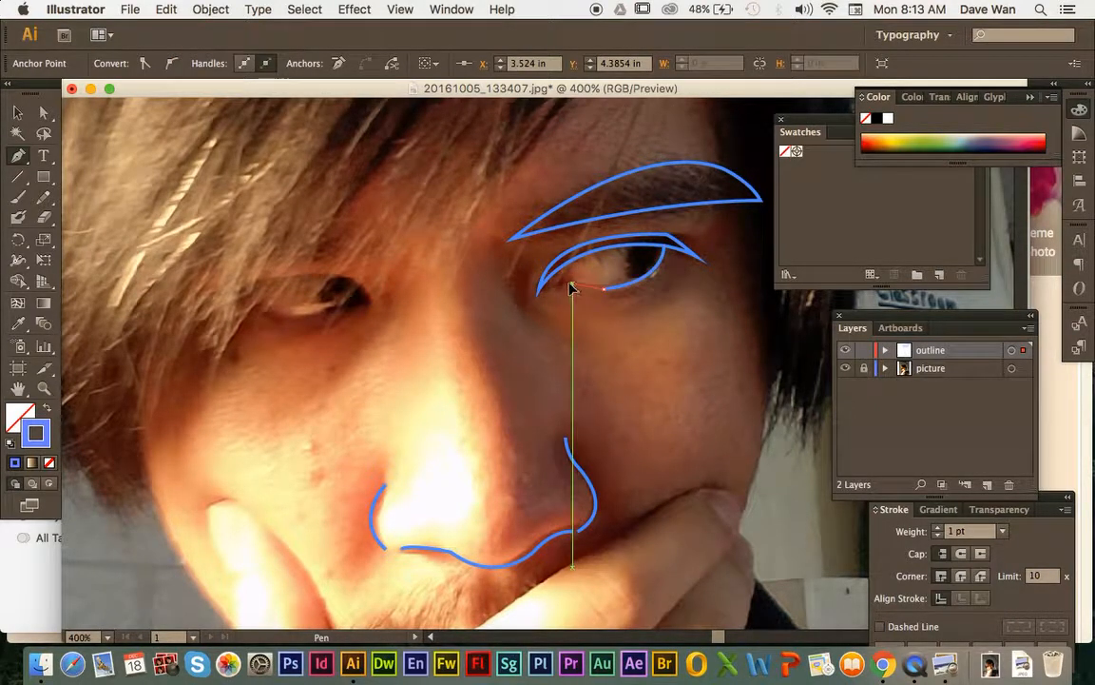
drag(539, 271, 538, 304)
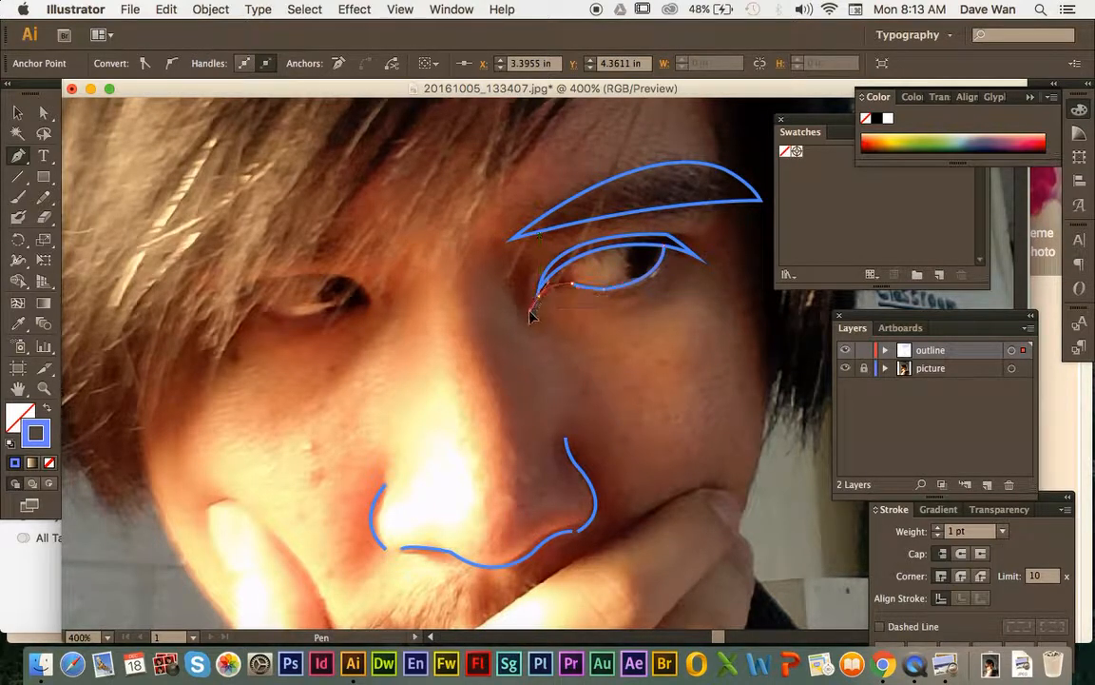
key(Escape)
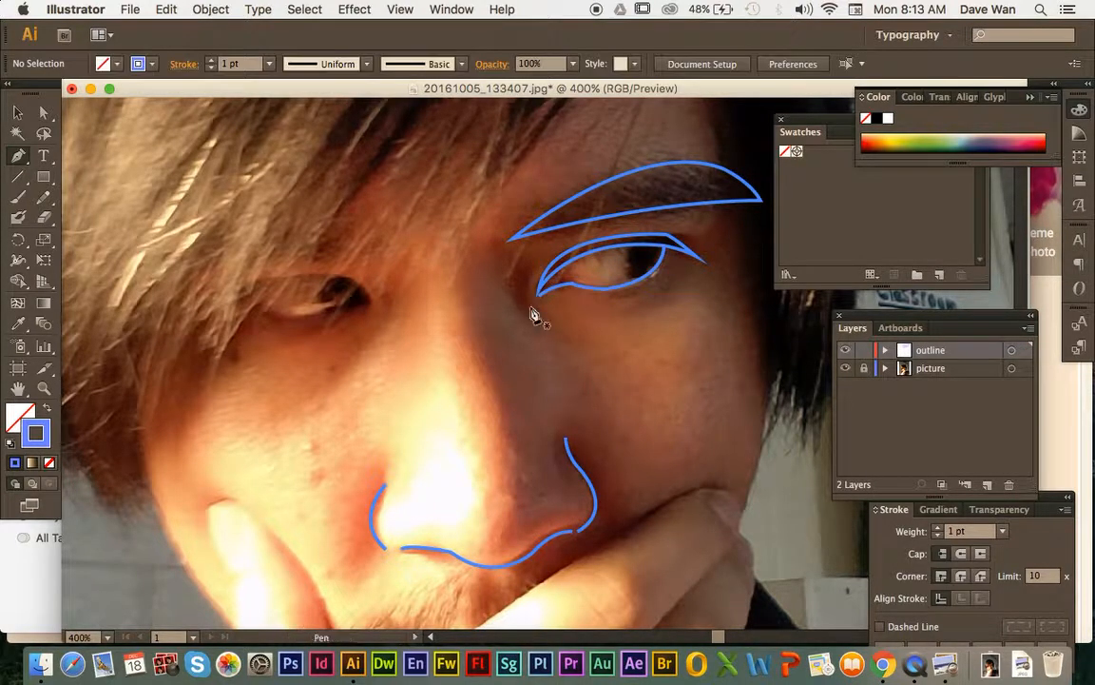
Try to trace the index finger's upper edge with short straight segments, from the base of the thumb toward the fingertip
key(super+minus)
key(super+minus)
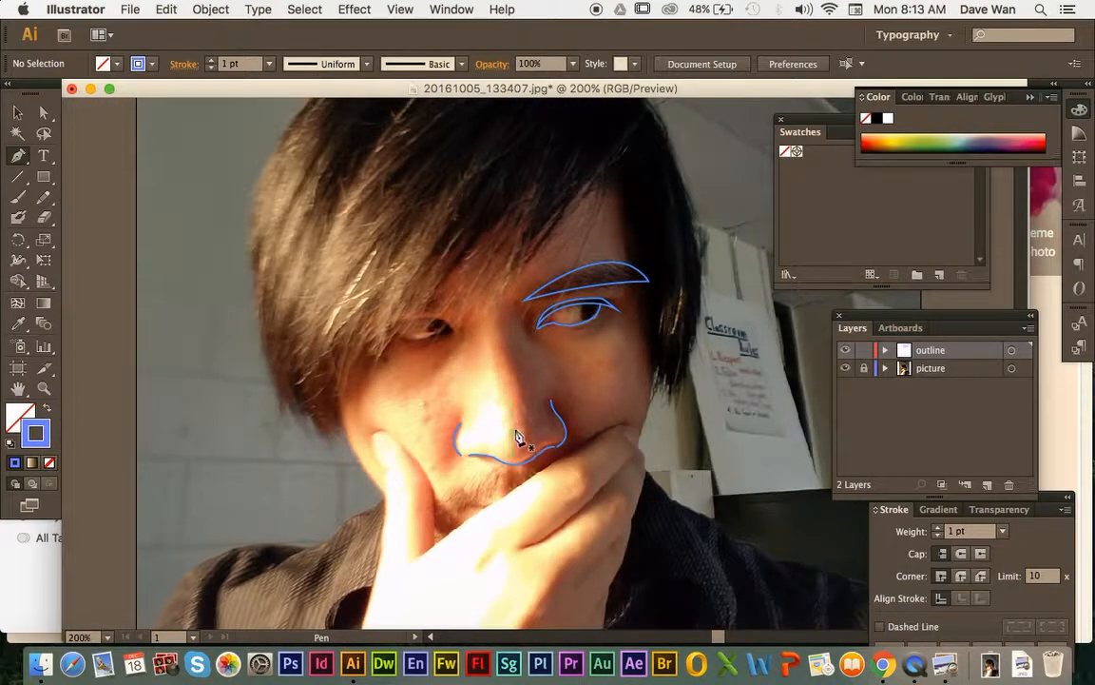
key(super+equal)
key(super+equal)
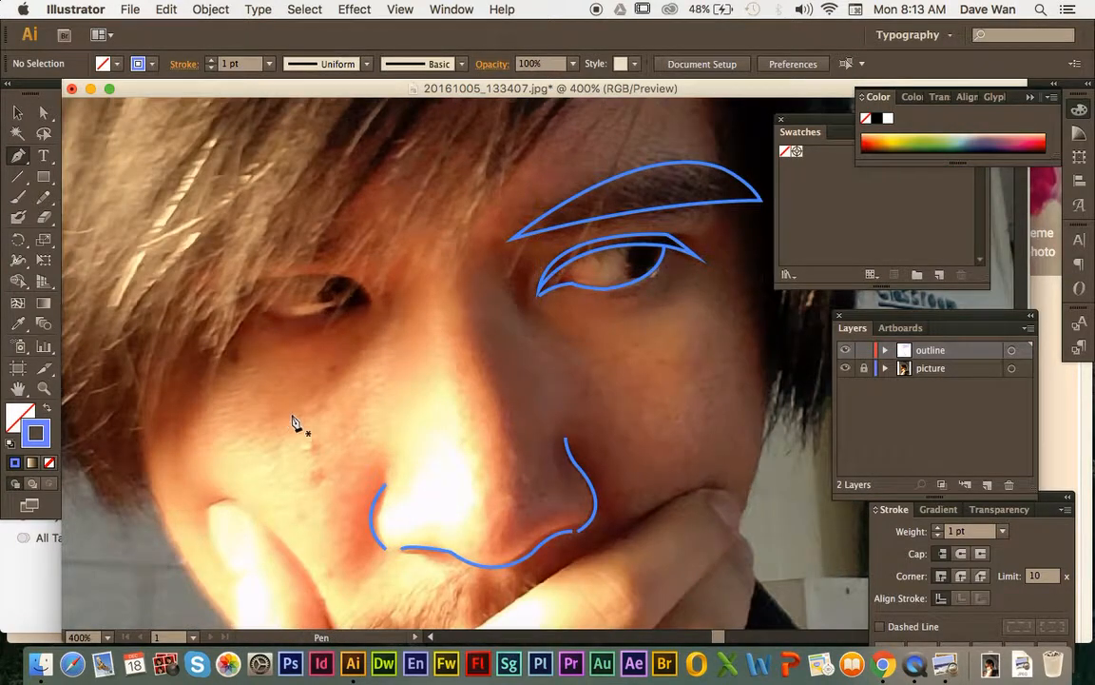
click(23, 390)
drag(213, 447, 171, 207)
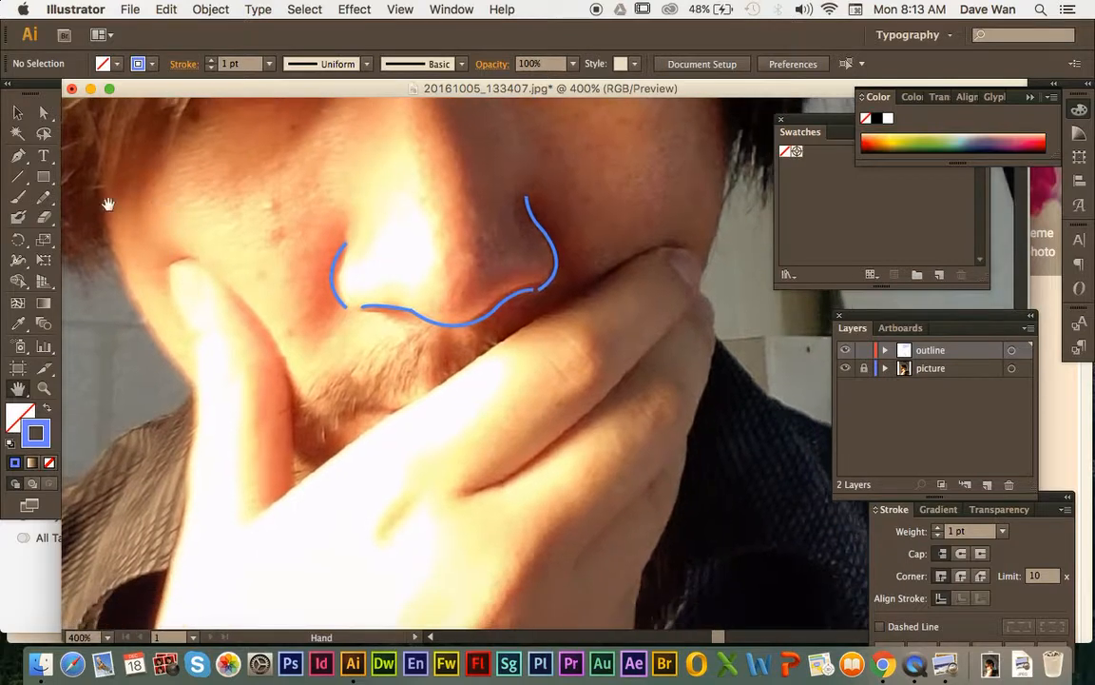
click(20, 158)
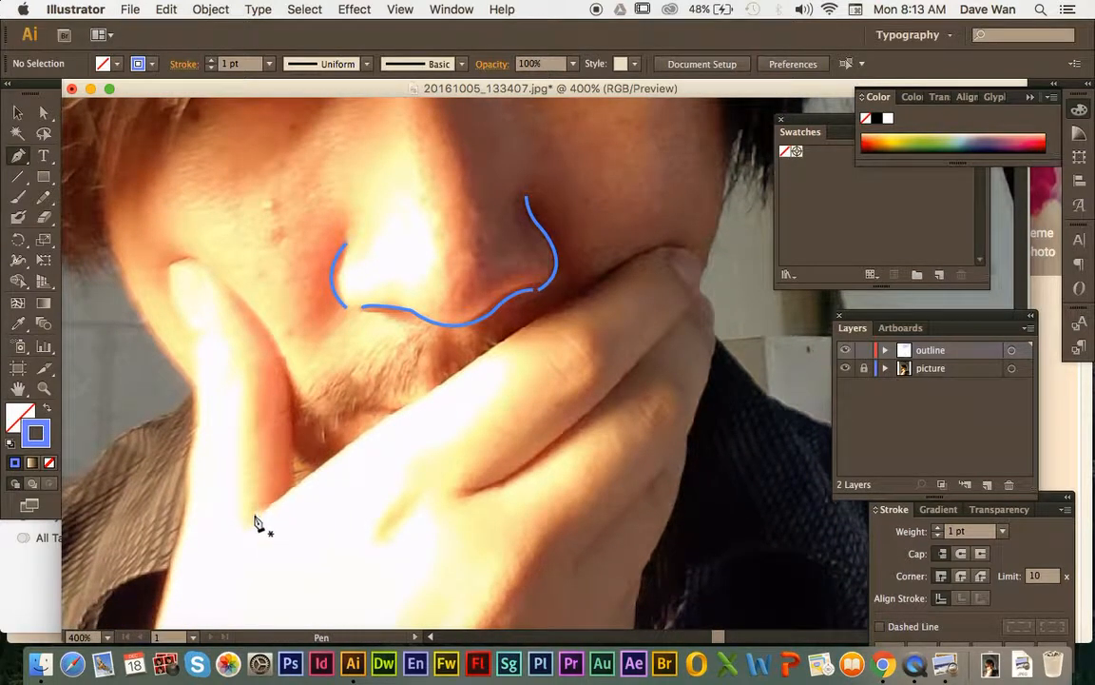
drag(255, 518, 385, 429)
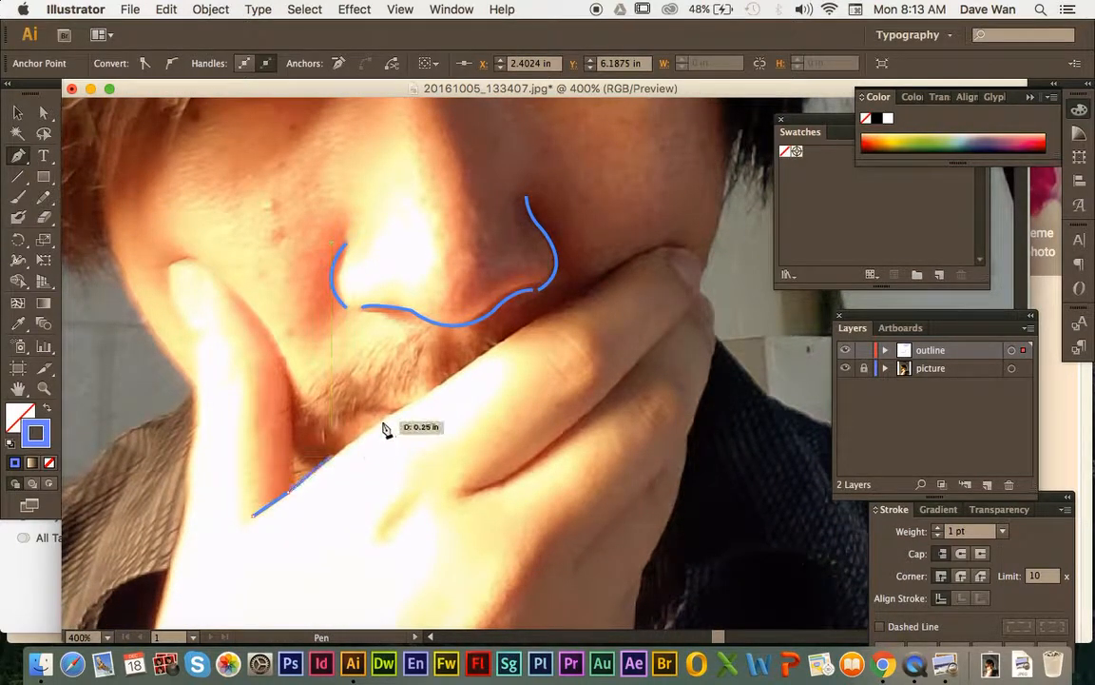
click(390, 413)
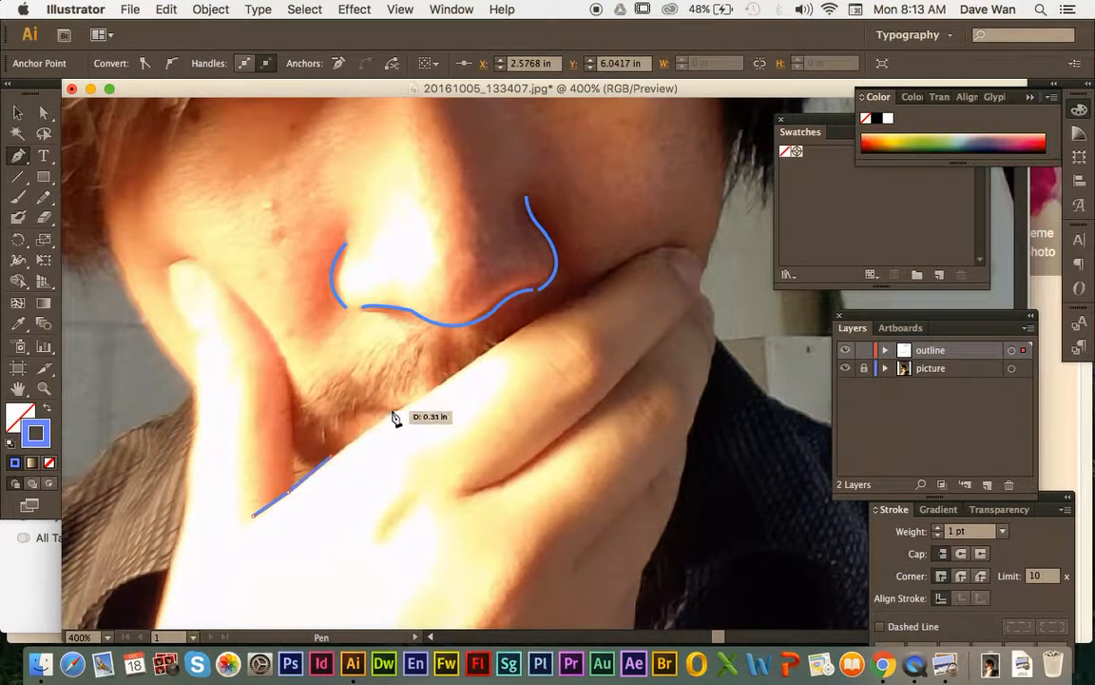
click(493, 344)
click(526, 326)
click(556, 308)
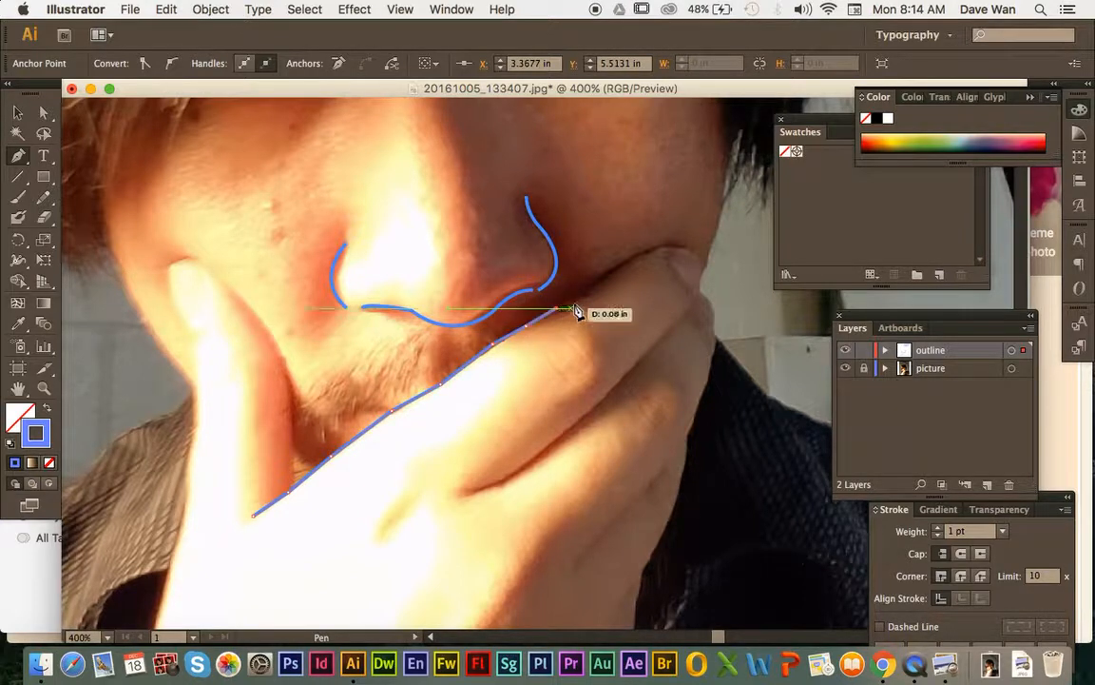
click(586, 288)
click(644, 256)
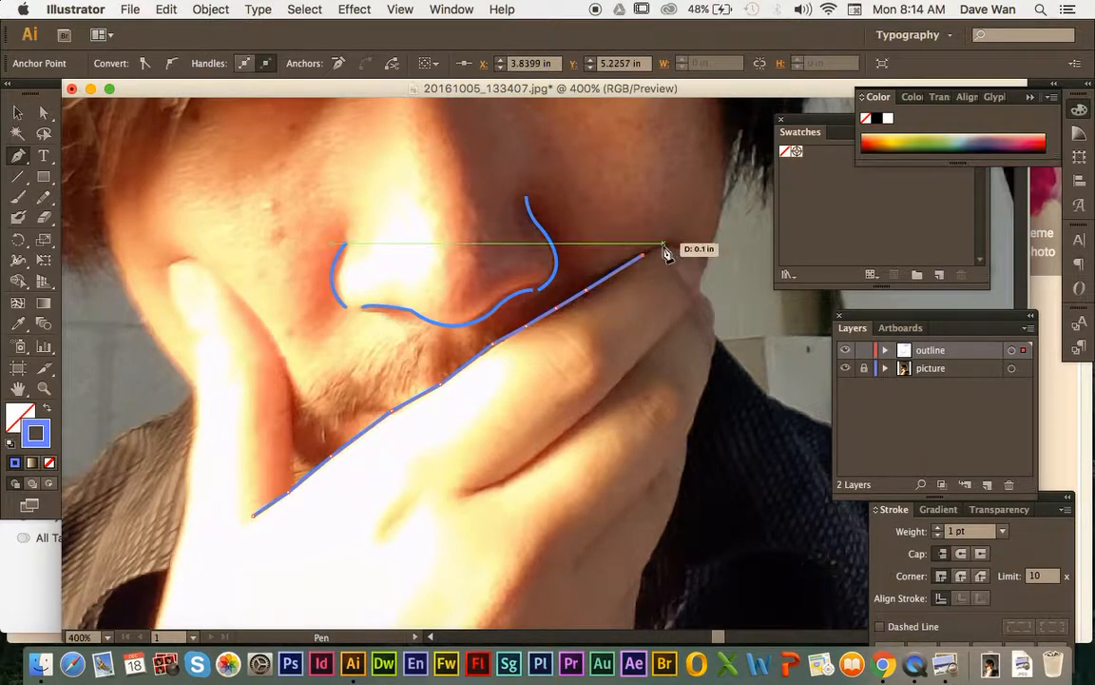
Try to continue the straight-segment path around the index fingertip and back along the finger's lower edge, leaving it open
click(663, 245)
click(683, 248)
click(703, 256)
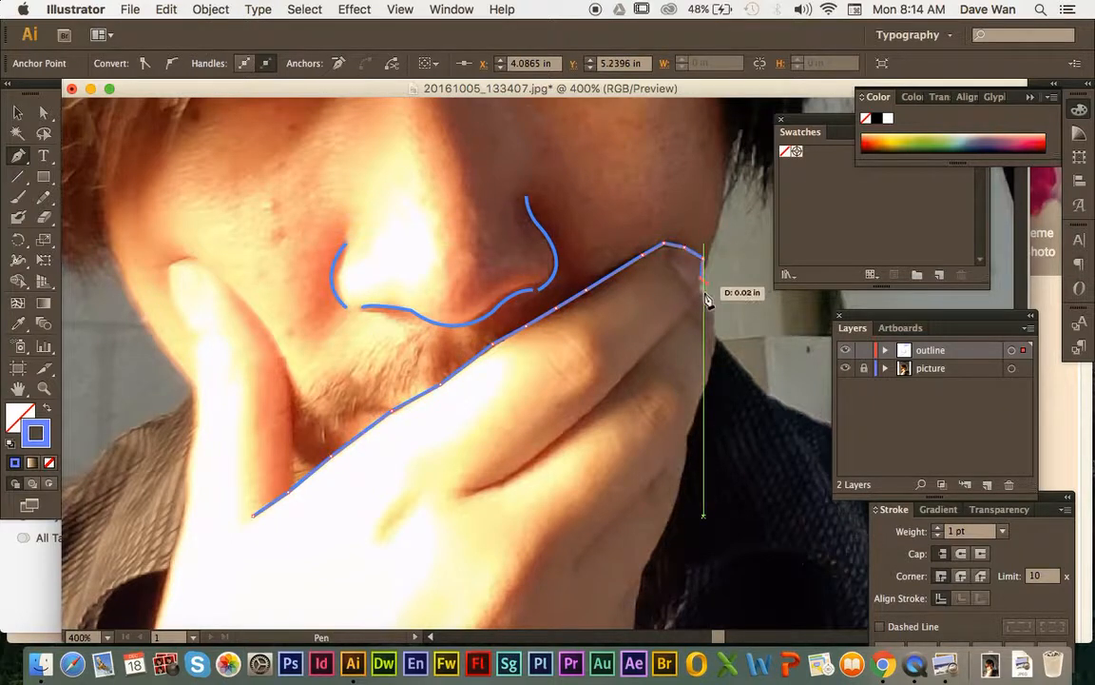
click(705, 298)
click(651, 350)
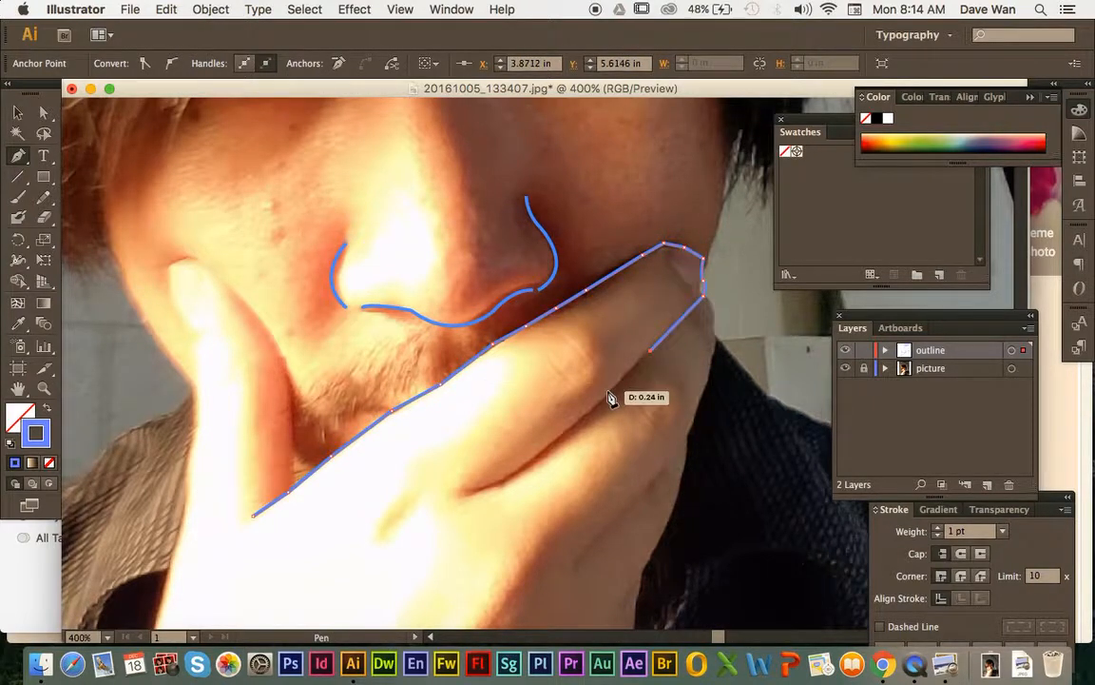
click(571, 434)
click(526, 463)
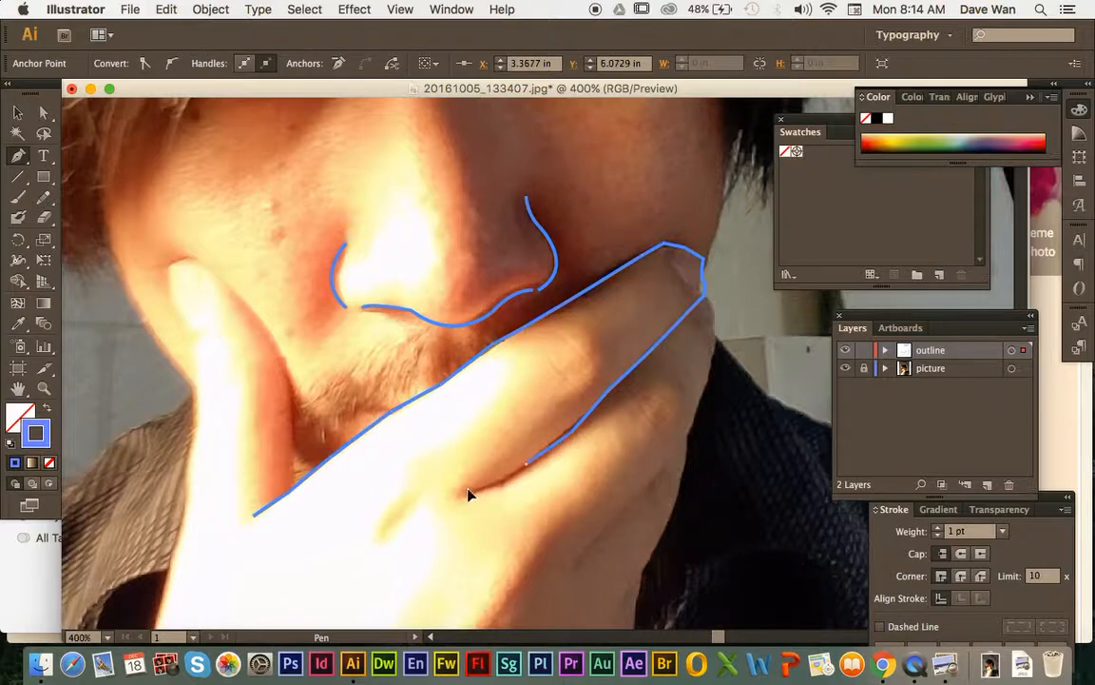
click(468, 489)
click(19, 112)
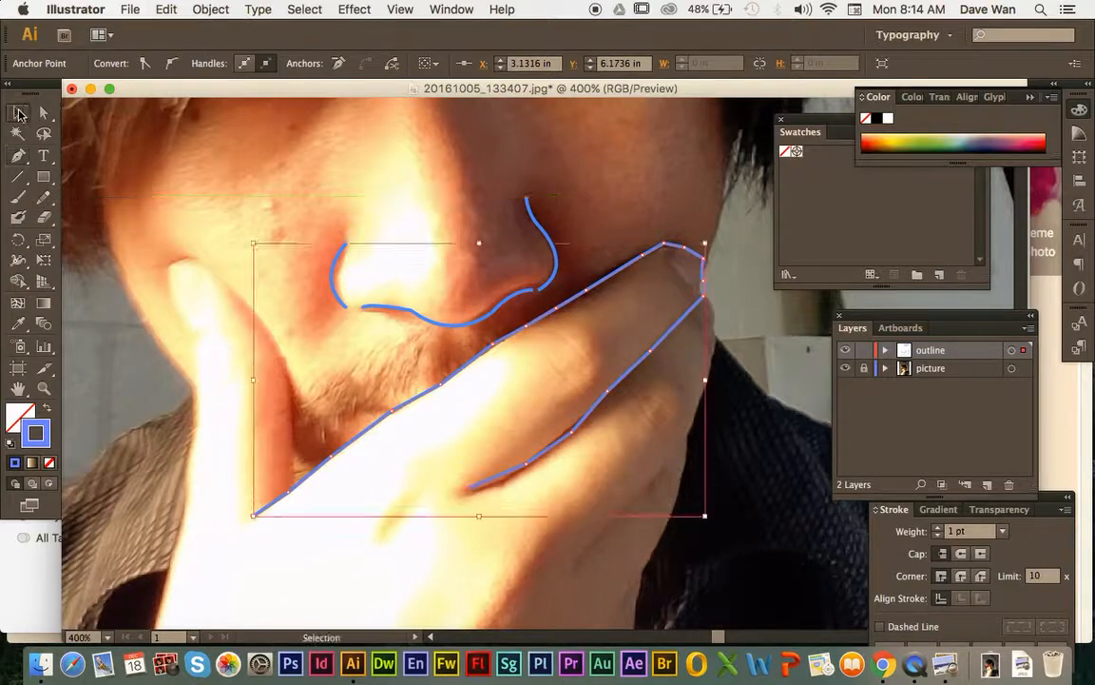
click(269, 197)
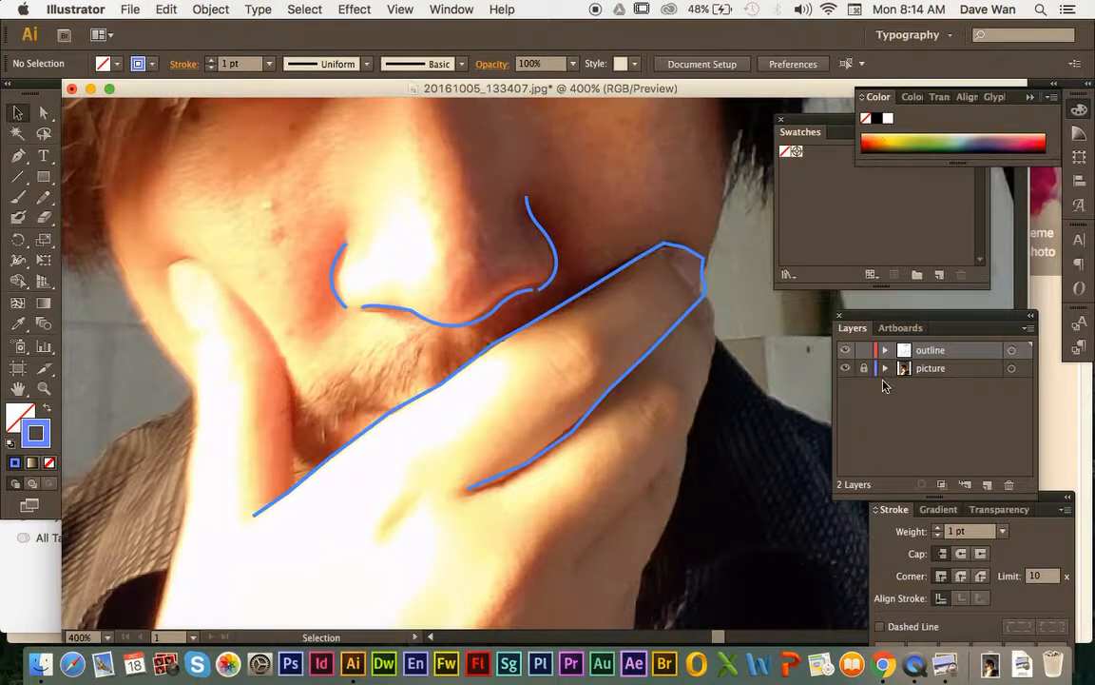
Review the traced lines with the picture layer temporarily hidden, and delete the angular index finger path
click(845, 369)
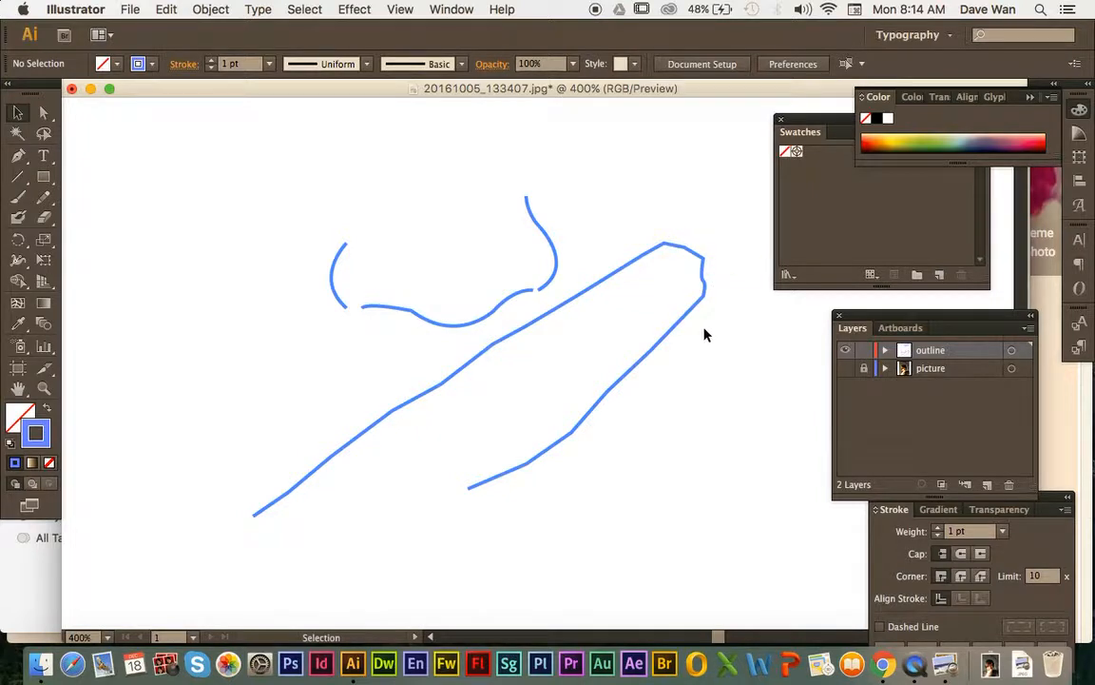
key(super+minus)
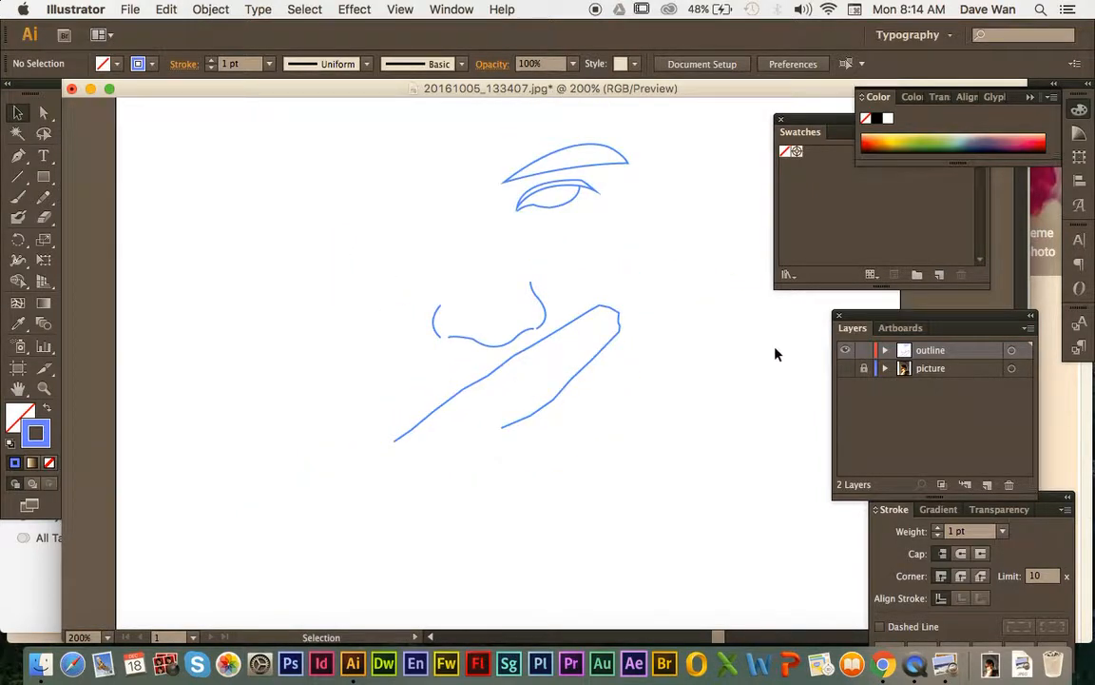
click(844, 368)
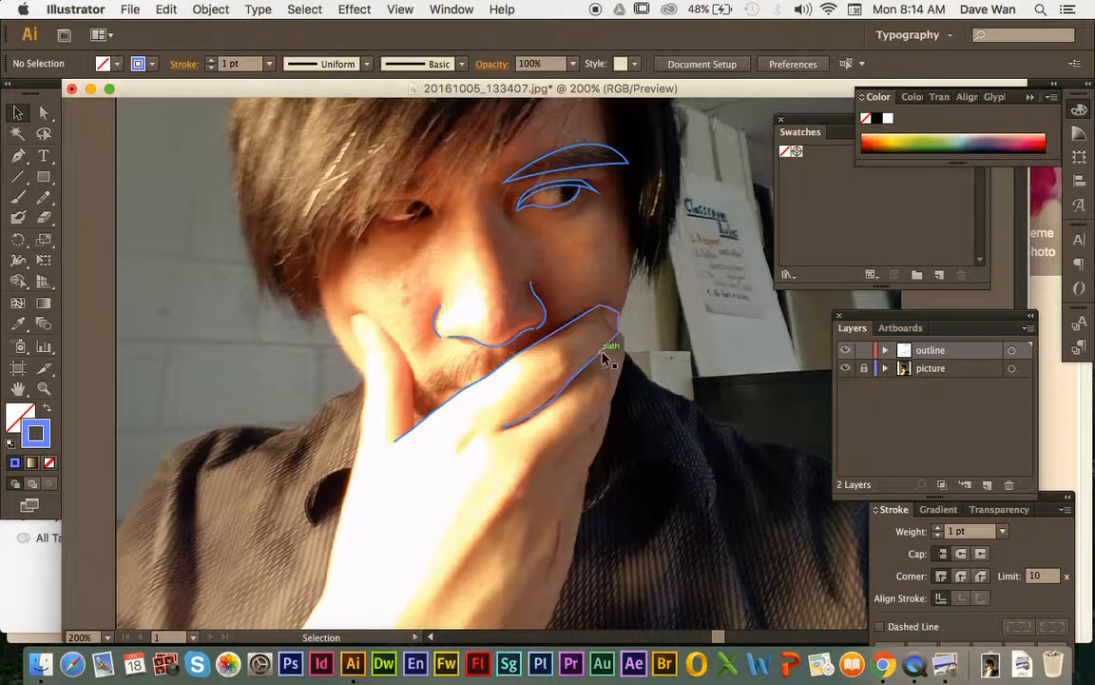
click(604, 358)
key(Delete)
Retrace the index finger's upper edge with a few long, smooth segments from the thumb base to near the fingertip
key(super+plus)
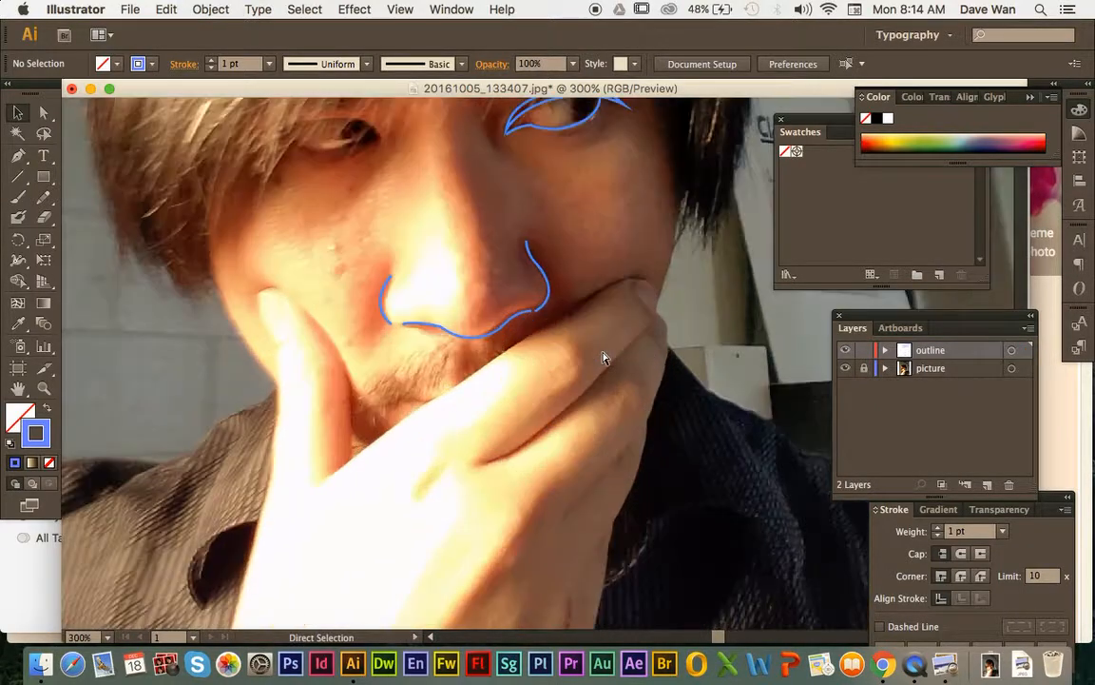
key(super+plus)
click(18, 155)
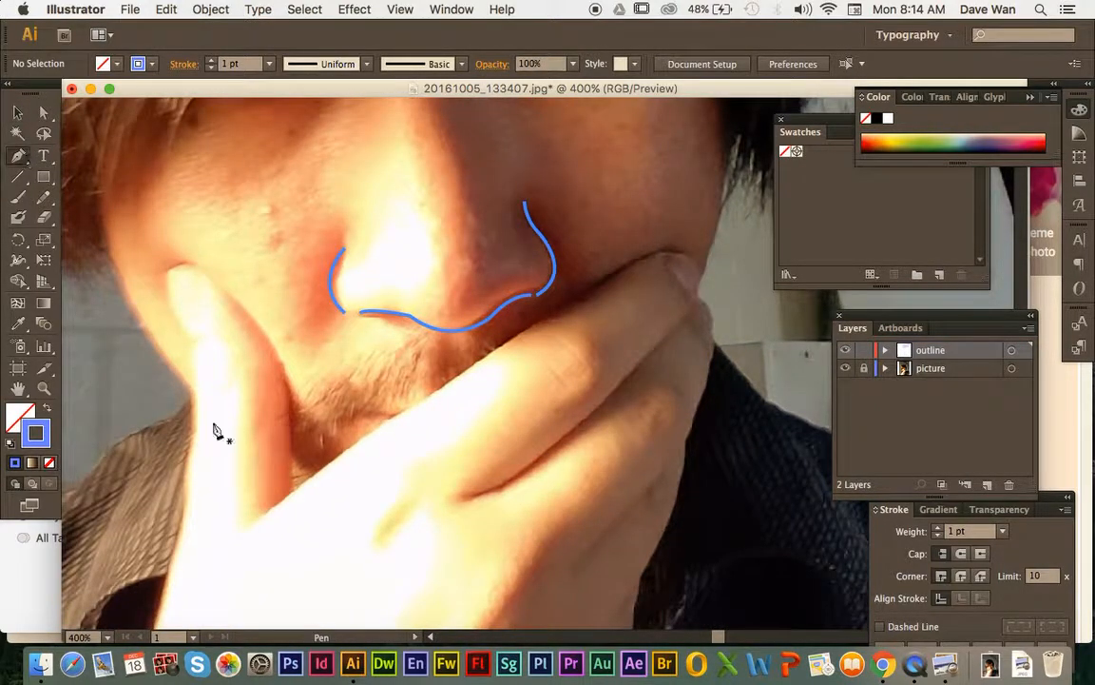
click(256, 519)
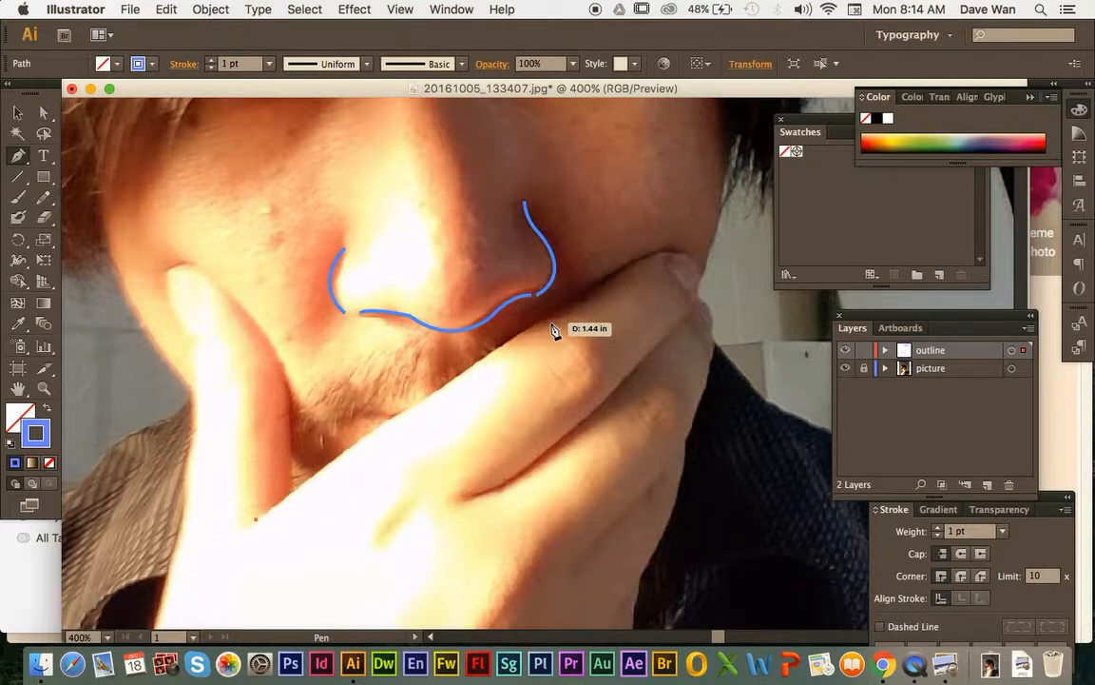
mouse_move(531, 327)
mouse_down()
mouse_move(595, 319)
mouse_move(589, 291)
mouse_move(622, 255)
mouse_up()
click(532, 326)
click(612, 273)
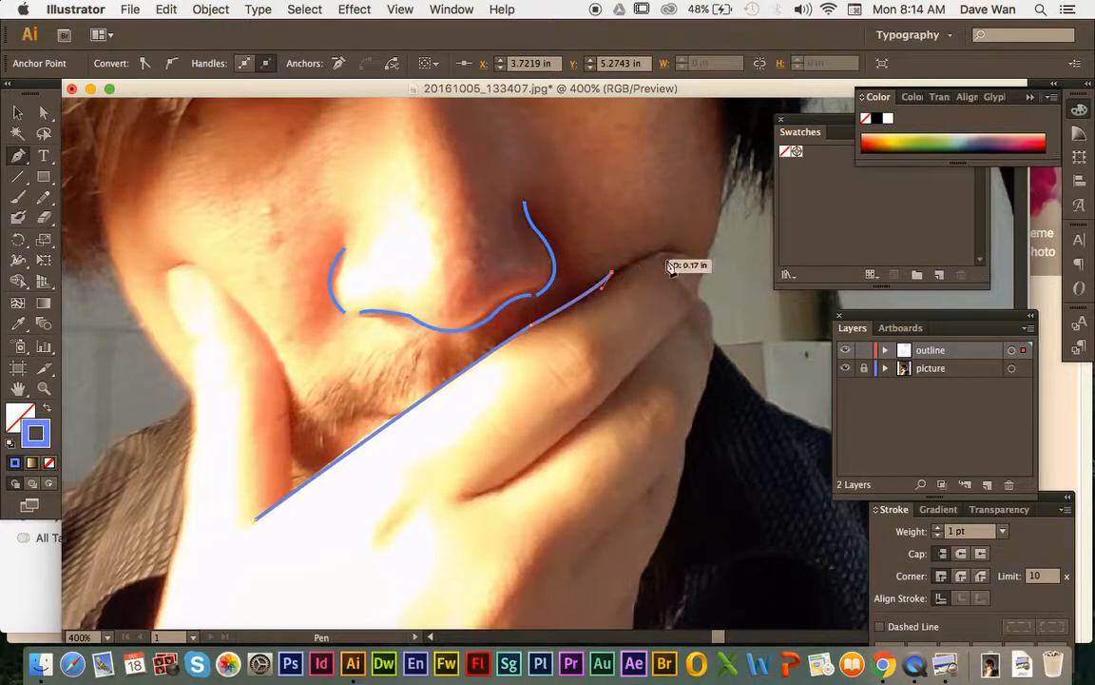
Curve the path around the index fingertip and back along the finger's lower edge to the knuckle crease, leaving it open
drag(697, 262, 721, 292)
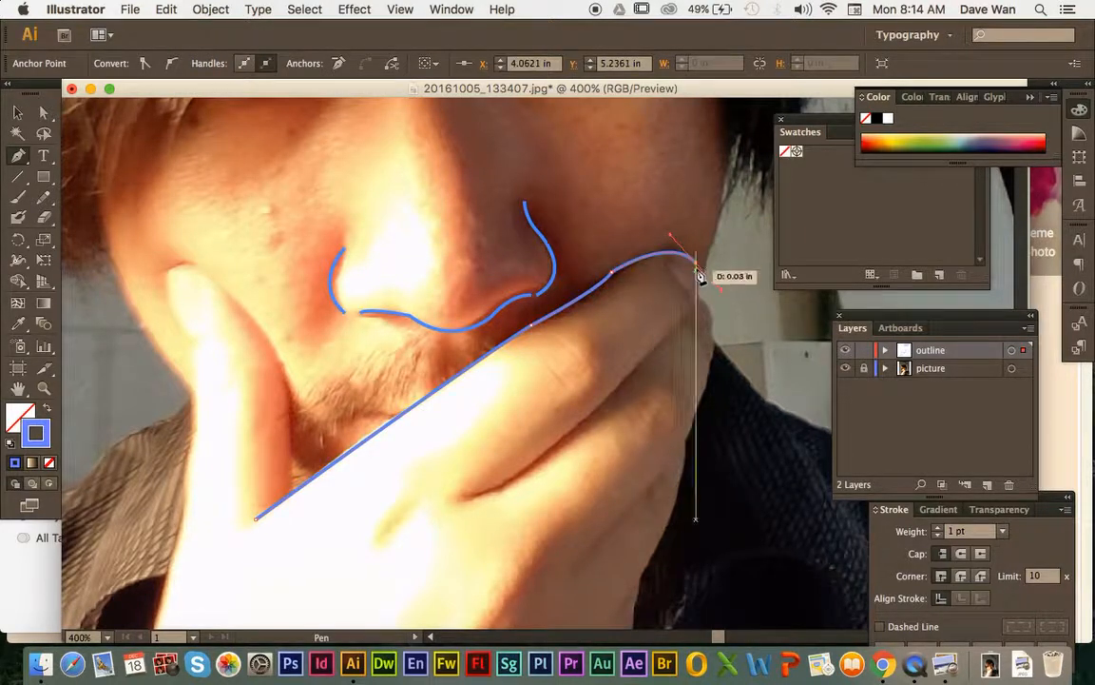
click(697, 264)
drag(668, 338, 420, 501)
click(667, 337)
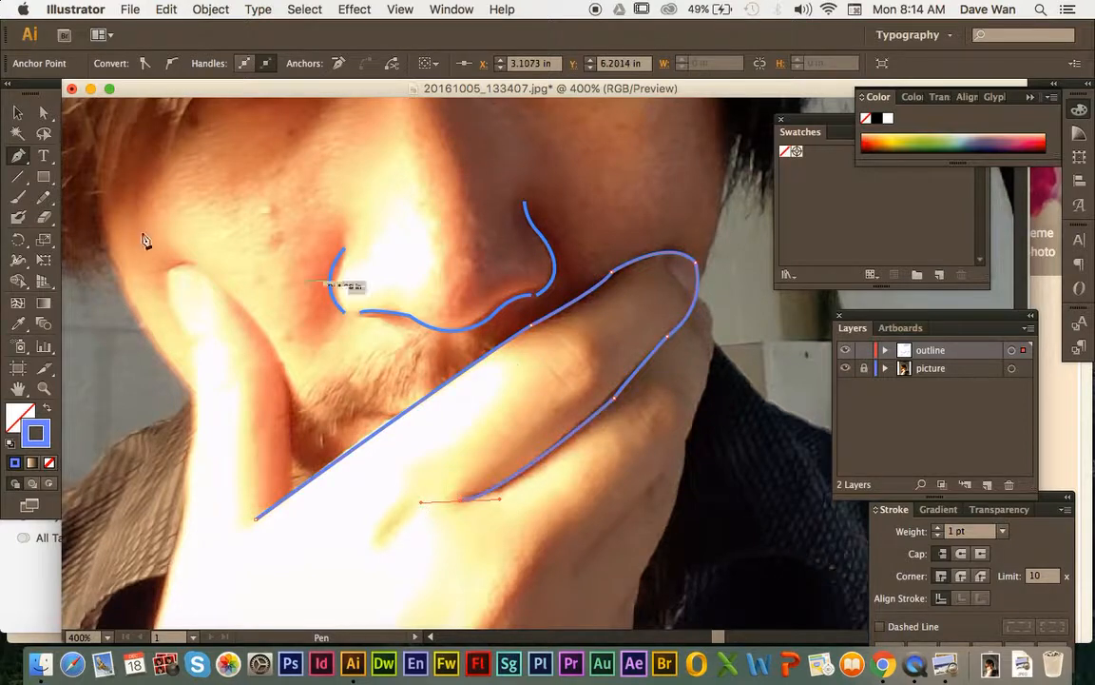
click(17, 112)
click(238, 200)
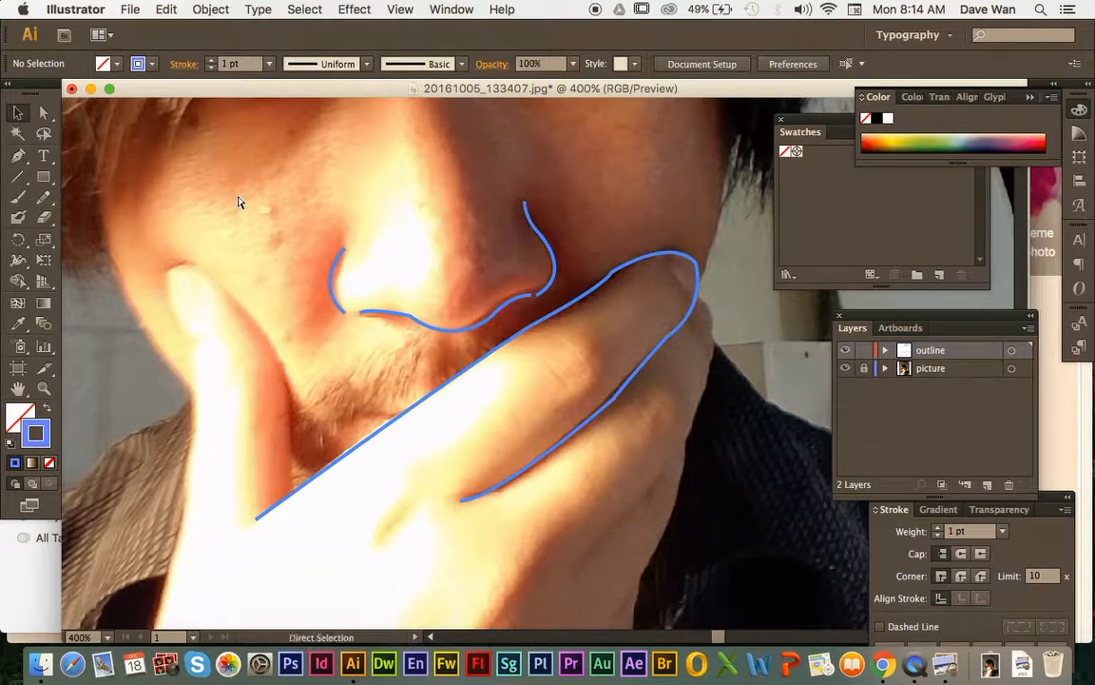
Hide the picture layer to check the smooth finger outline on its own, and show the layer again
key(super+minus)
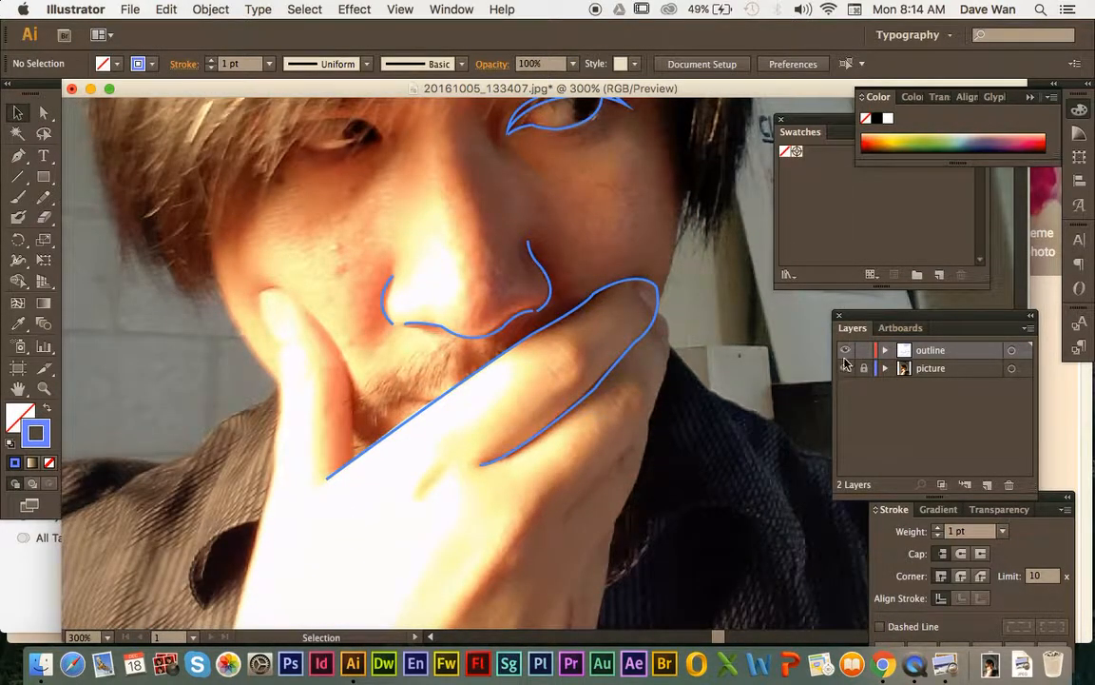
click(845, 367)
click(845, 368)
Start a Pen path for the hair at the upper-left crown and curve it down the outer edge of the hair
scroll(755, 325, up, 10)
scroll(755, 325, down, 6)
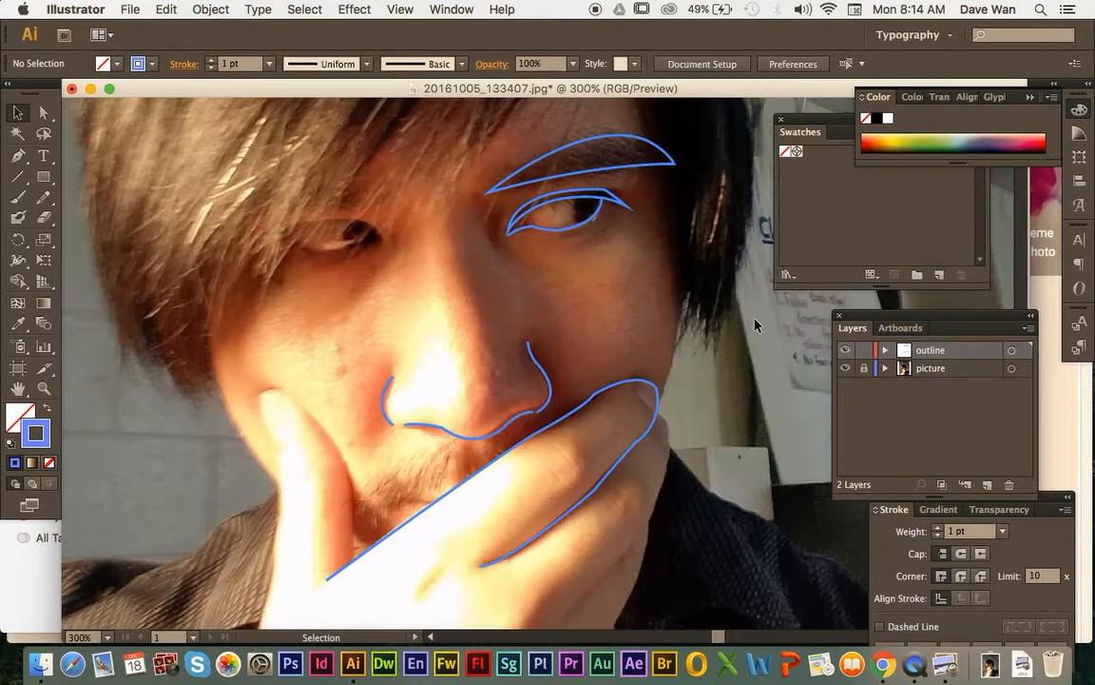
scroll(755, 325, up, 3)
key(super+minus)
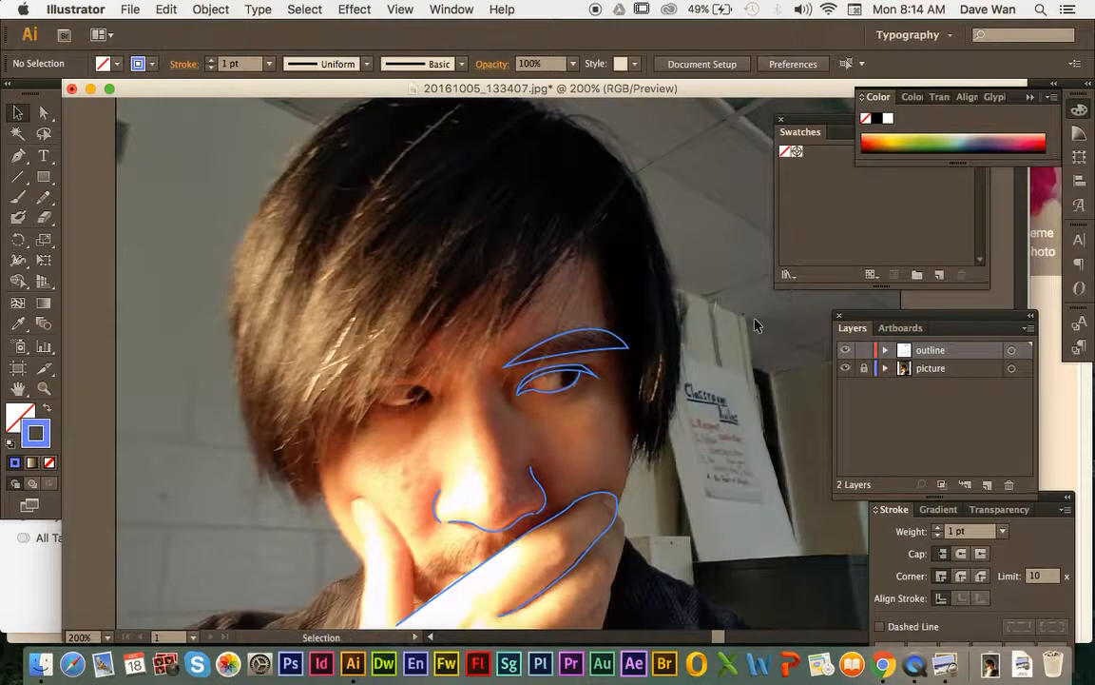
click(17, 156)
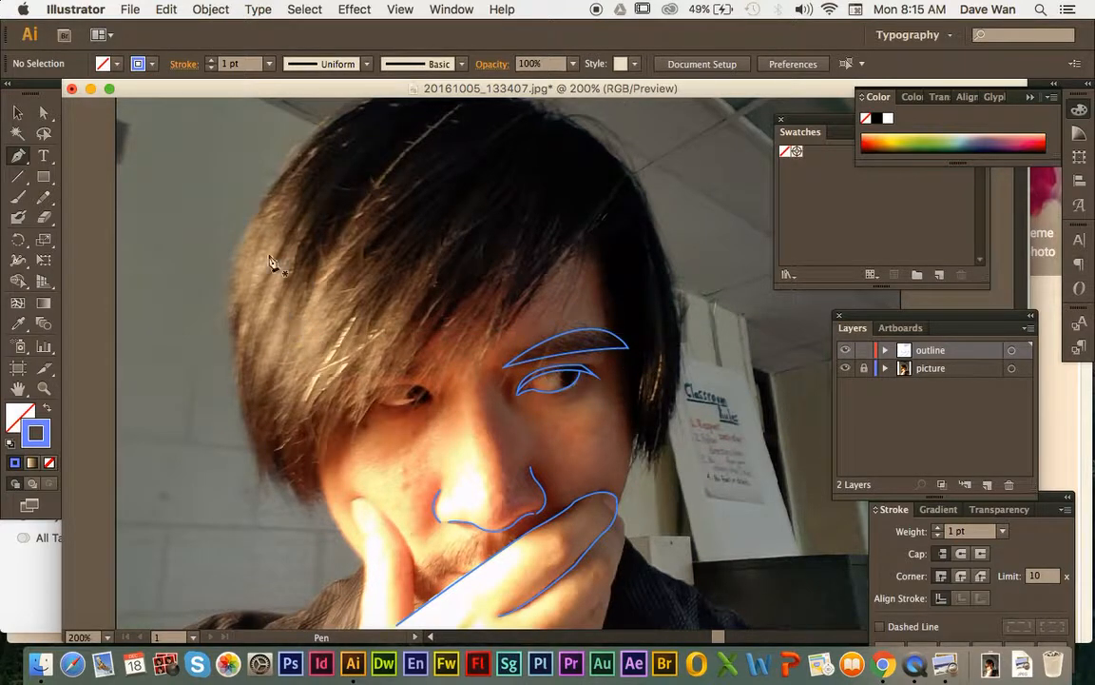
click(353, 116)
scroll(359, 114, up, 1)
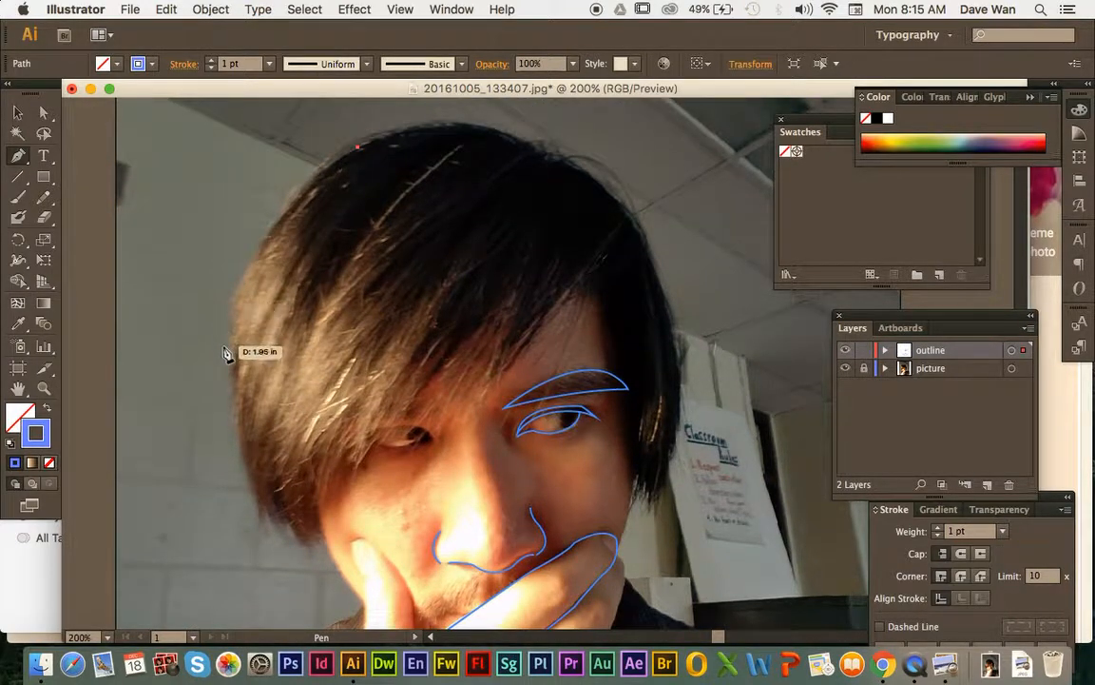
drag(227, 447, 228, 448)
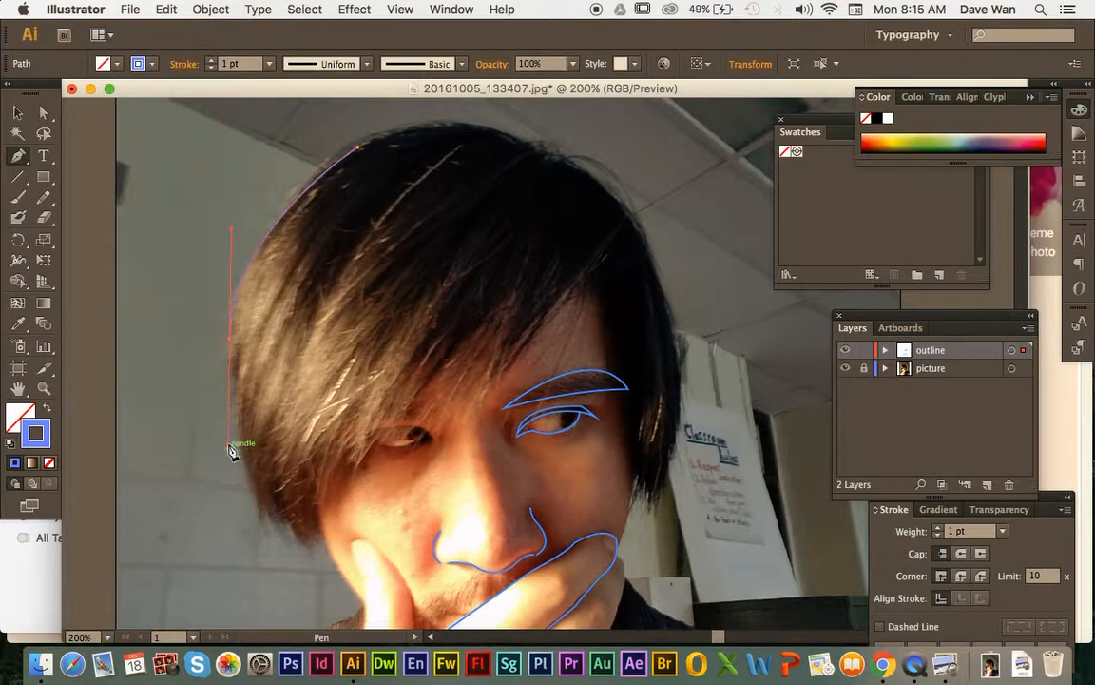
click(230, 339)
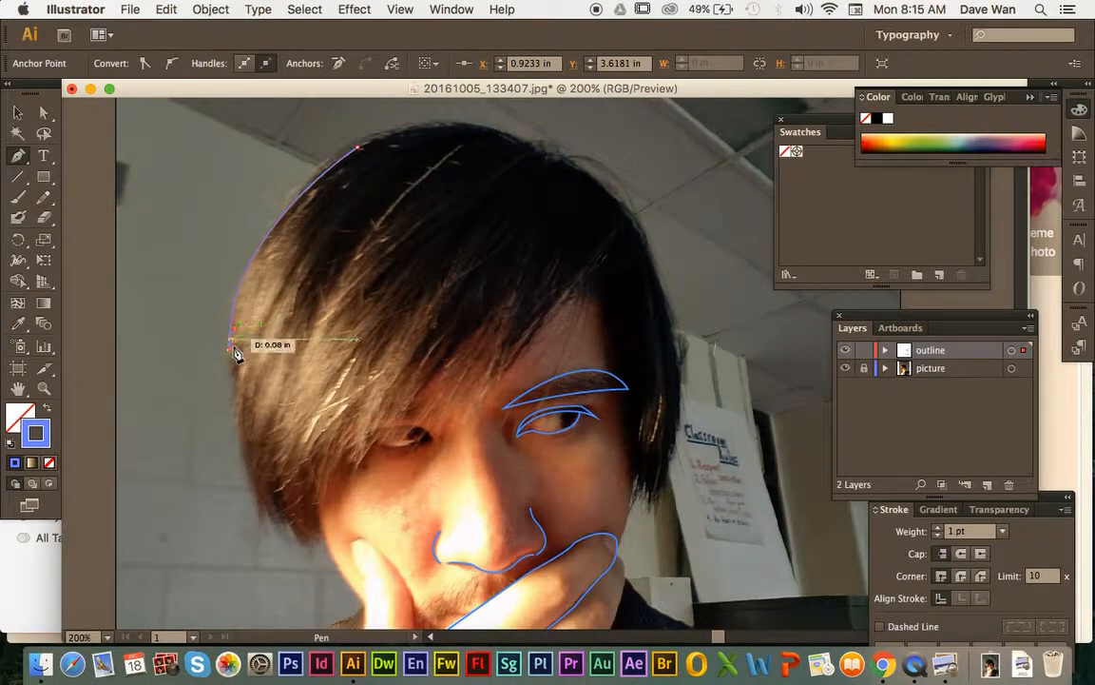
Continue the hair path down the hair's left side with small jagged notches toward the lower strands
drag(232, 368, 274, 481)
click(229, 419)
click(238, 429)
click(268, 493)
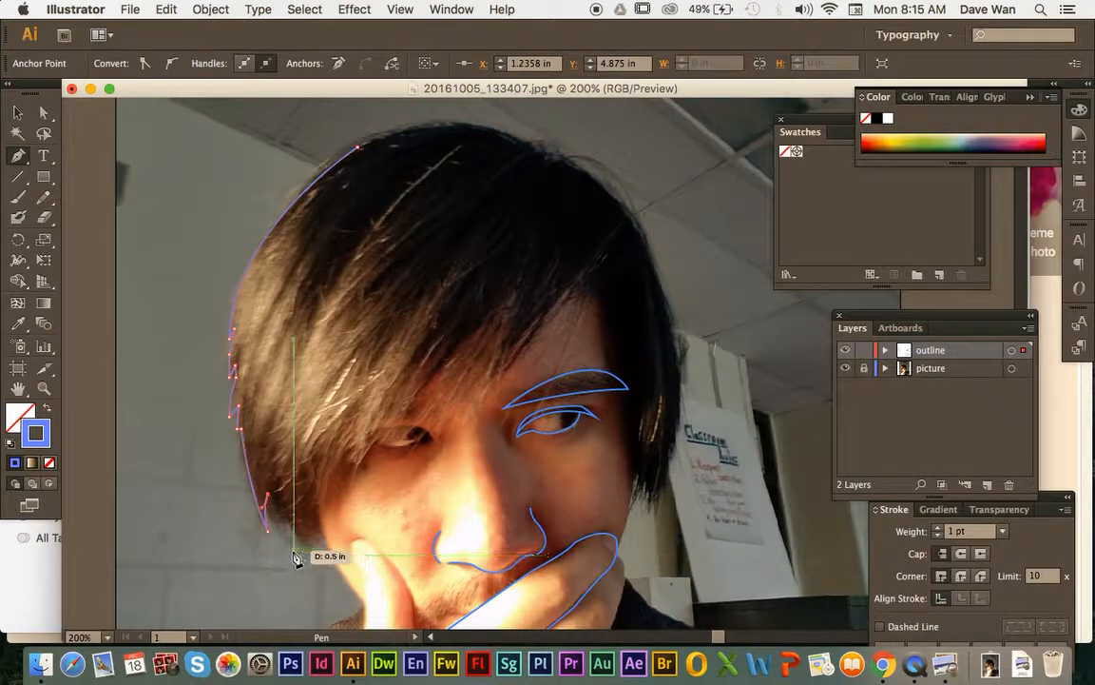
Zigzag the hair path through the pointed strand tips at the lower left, ending where the hair meets the cheek
drag(294, 559, 285, 514)
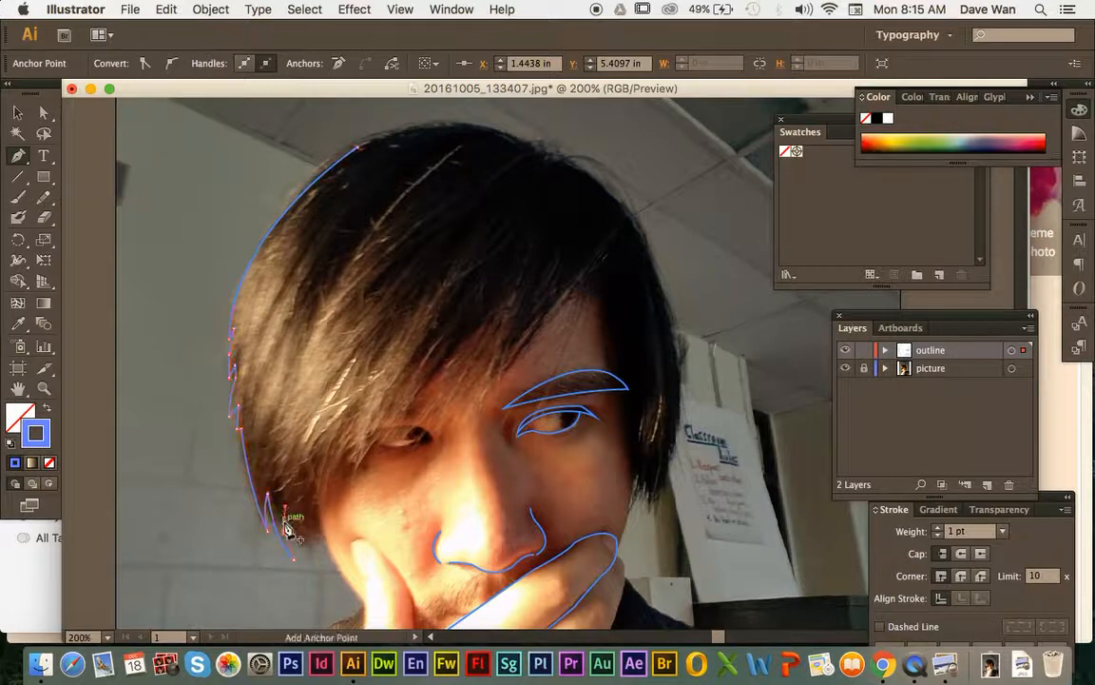
click(317, 568)
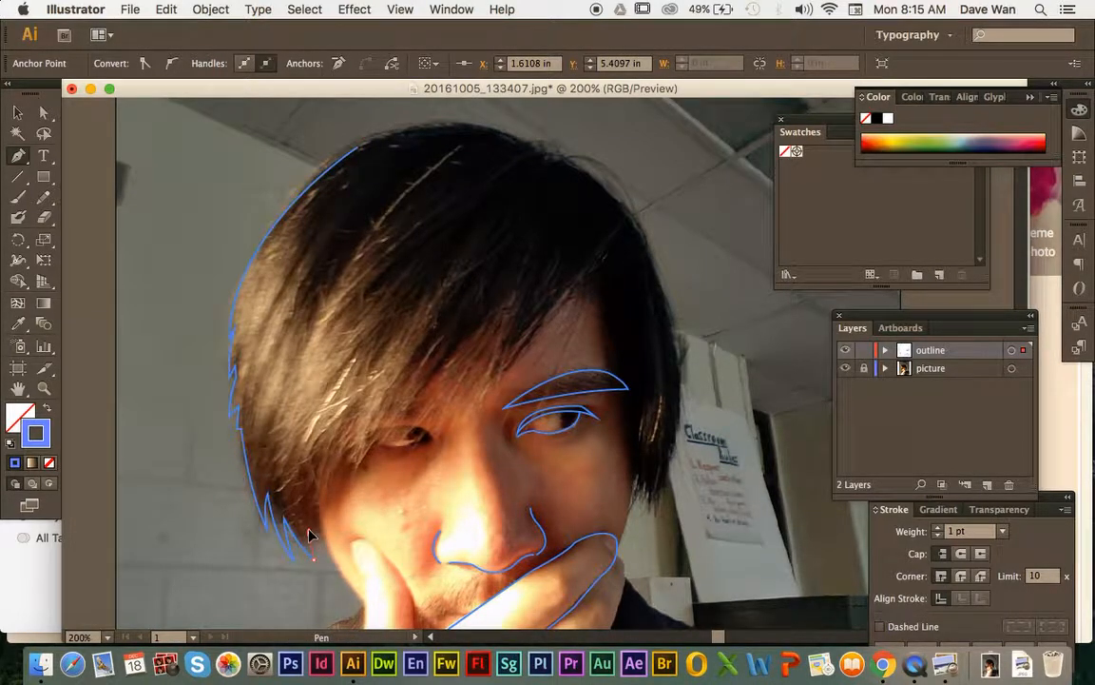
click(309, 535)
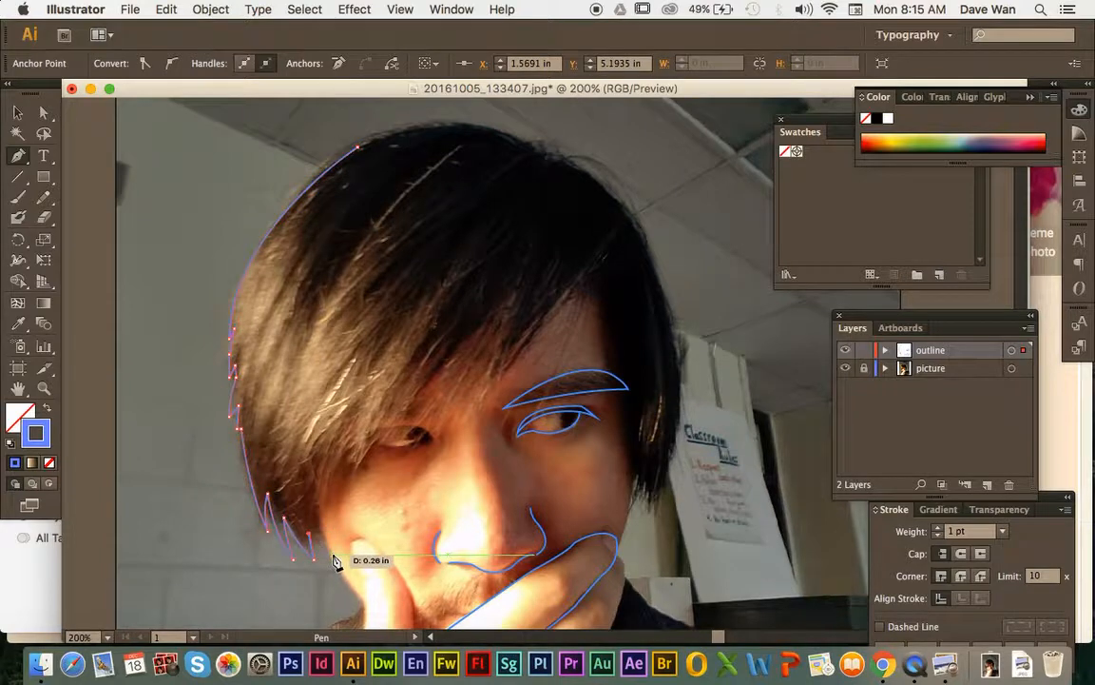
click(335, 560)
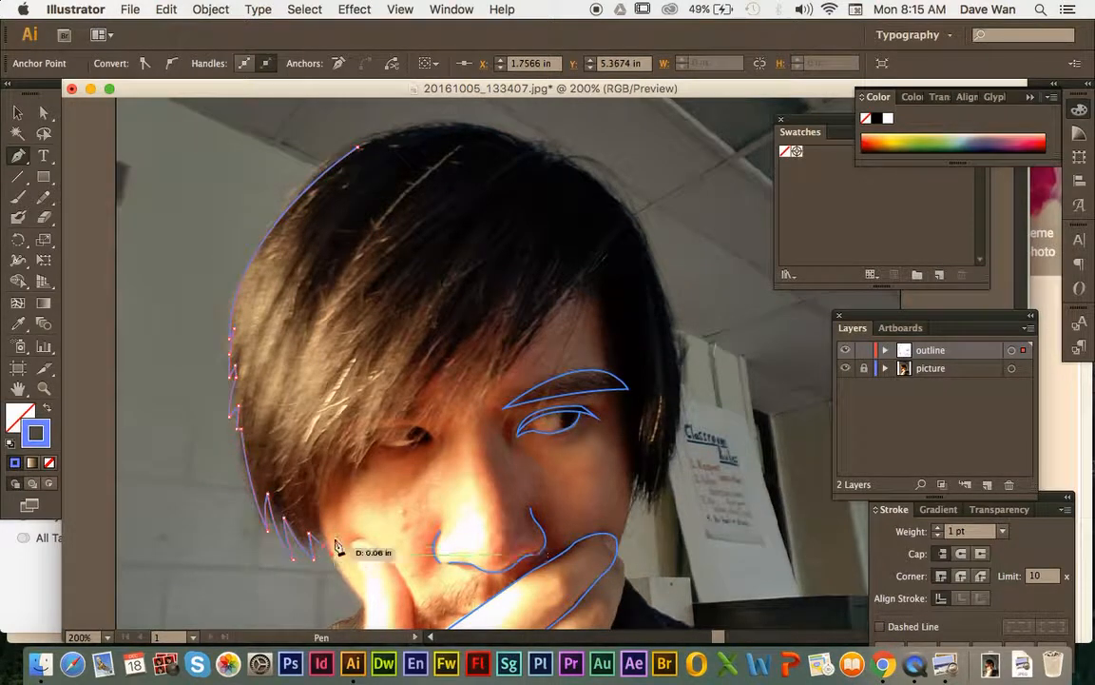
super+click(321, 501)
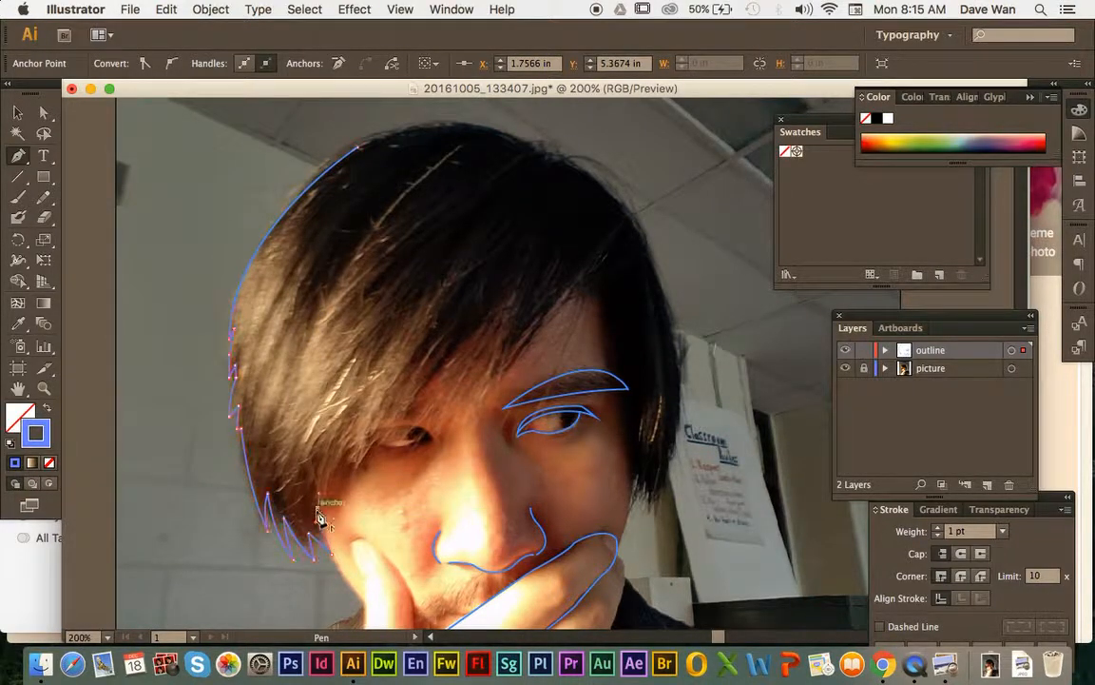
click(318, 508)
Trace the fringe's lower edge up from the cheek past the half-covered eye, adding two pointed strands on the way
drag(349, 446, 360, 435)
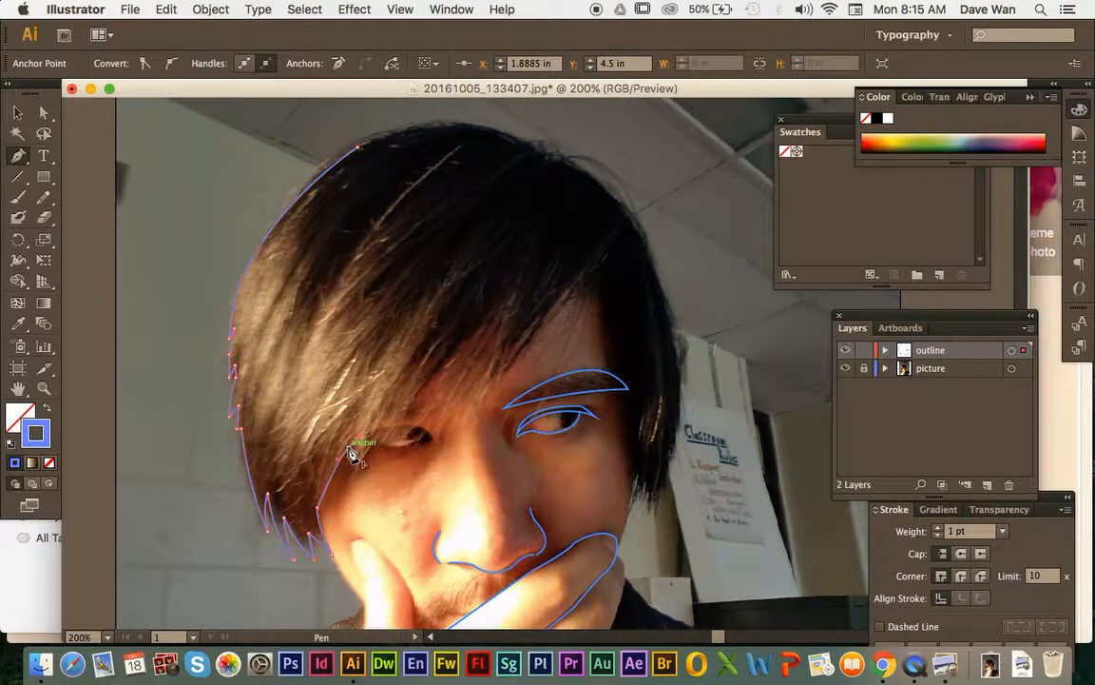
super+click(358, 507)
drag(365, 503, 417, 409)
click(359, 486)
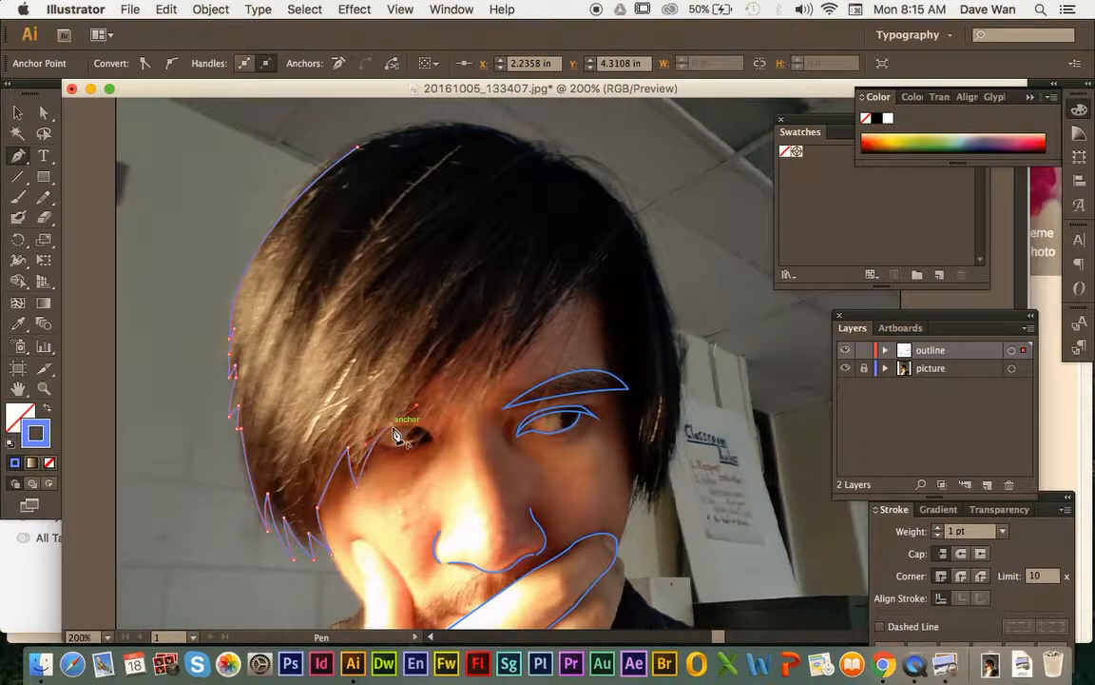
click(392, 425)
drag(381, 464, 459, 356)
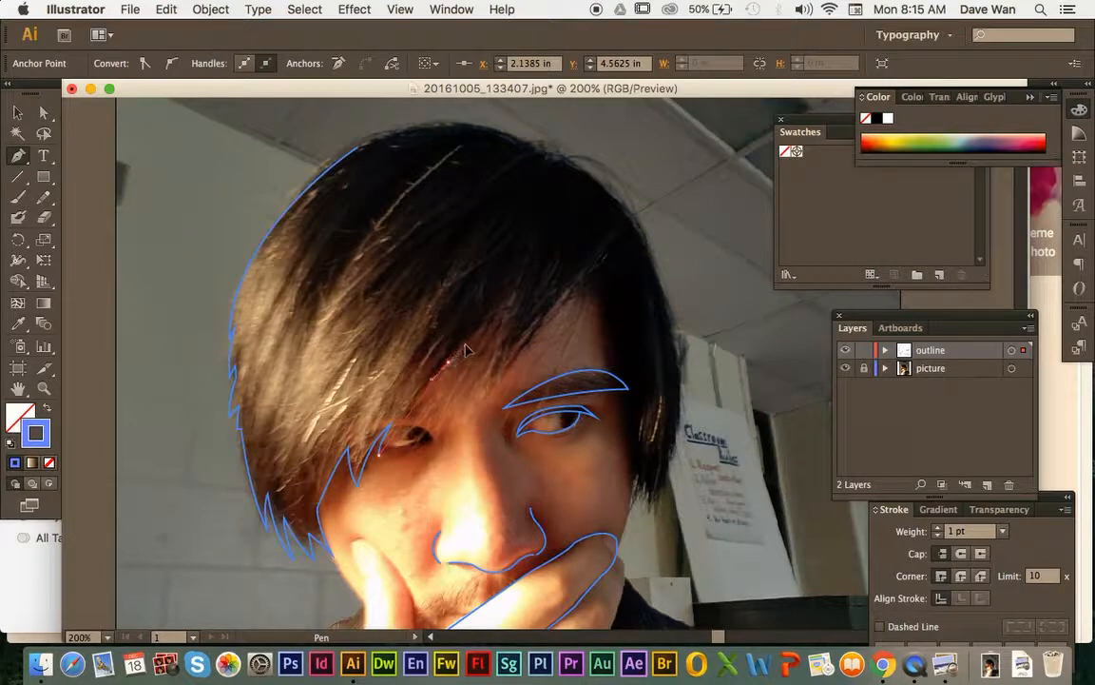
click(449, 365)
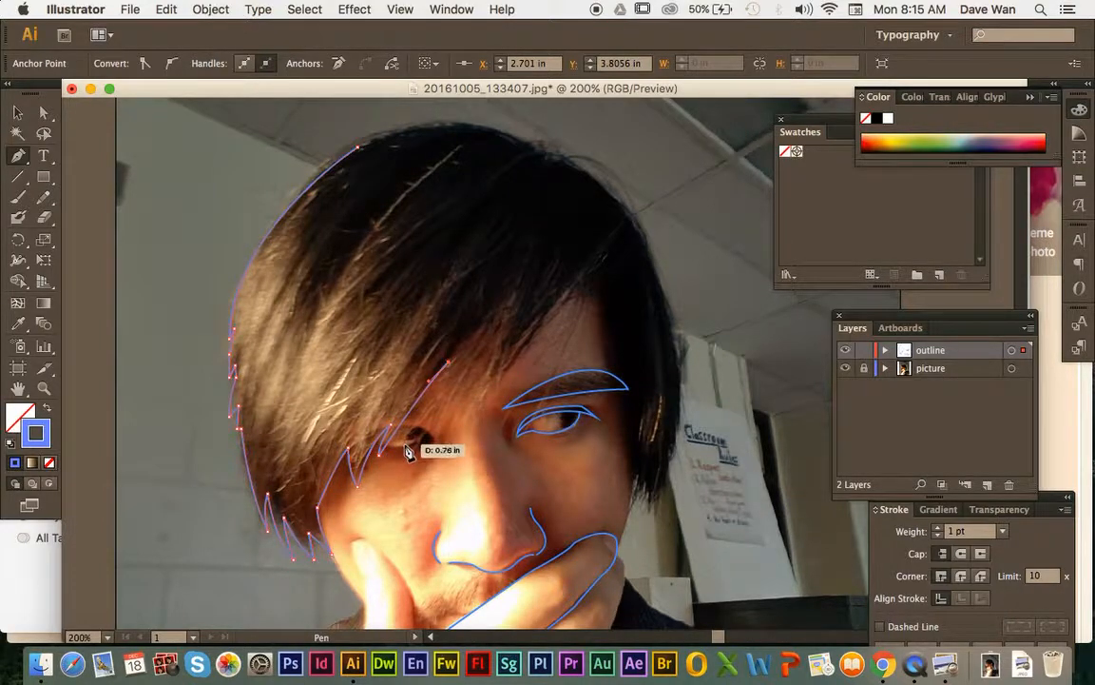
Add a row of narrow pointed strands to the fringe from the half-covered eye across to the nose bridge
drag(401, 446, 436, 408)
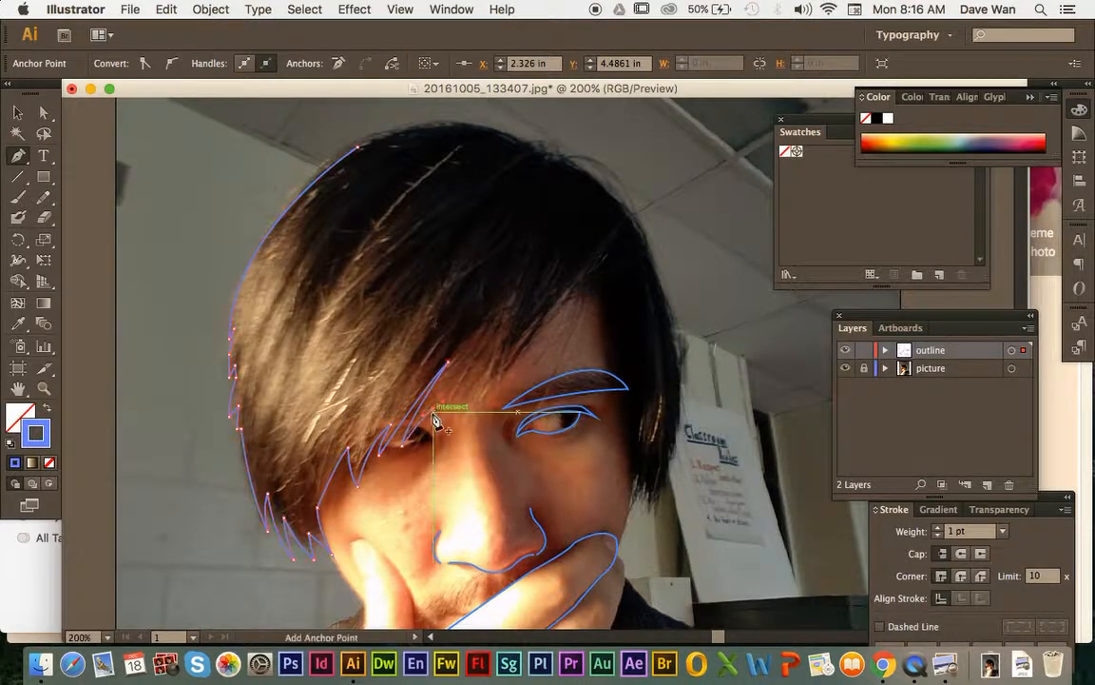
click(434, 409)
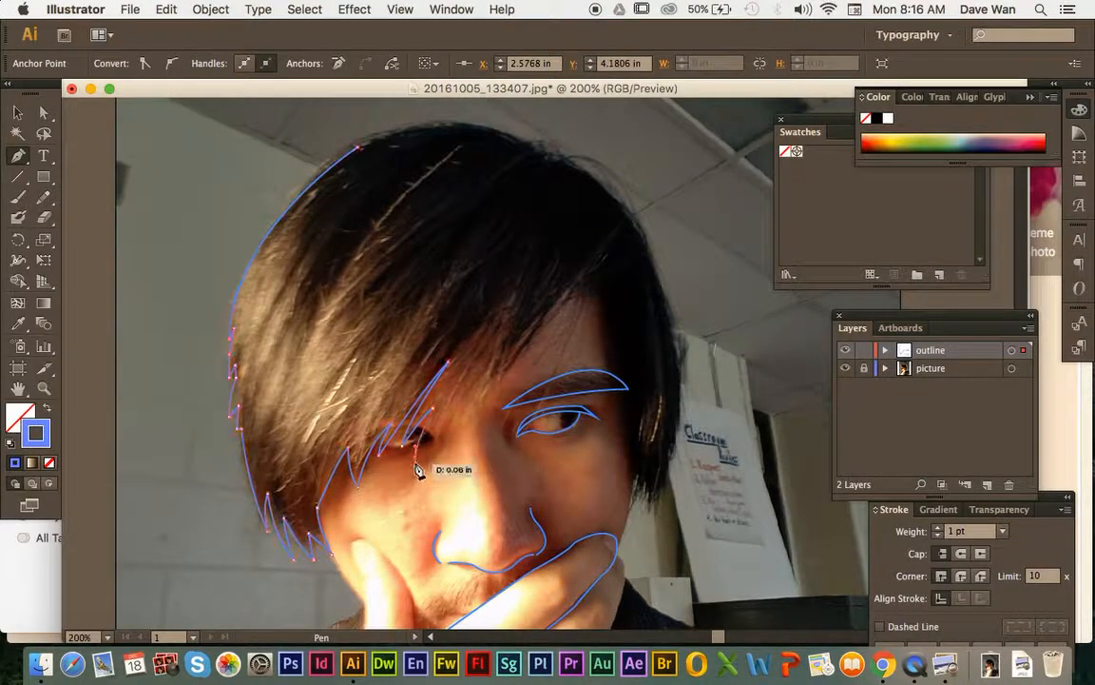
drag(417, 466, 416, 467)
drag(454, 390, 466, 389)
click(456, 391)
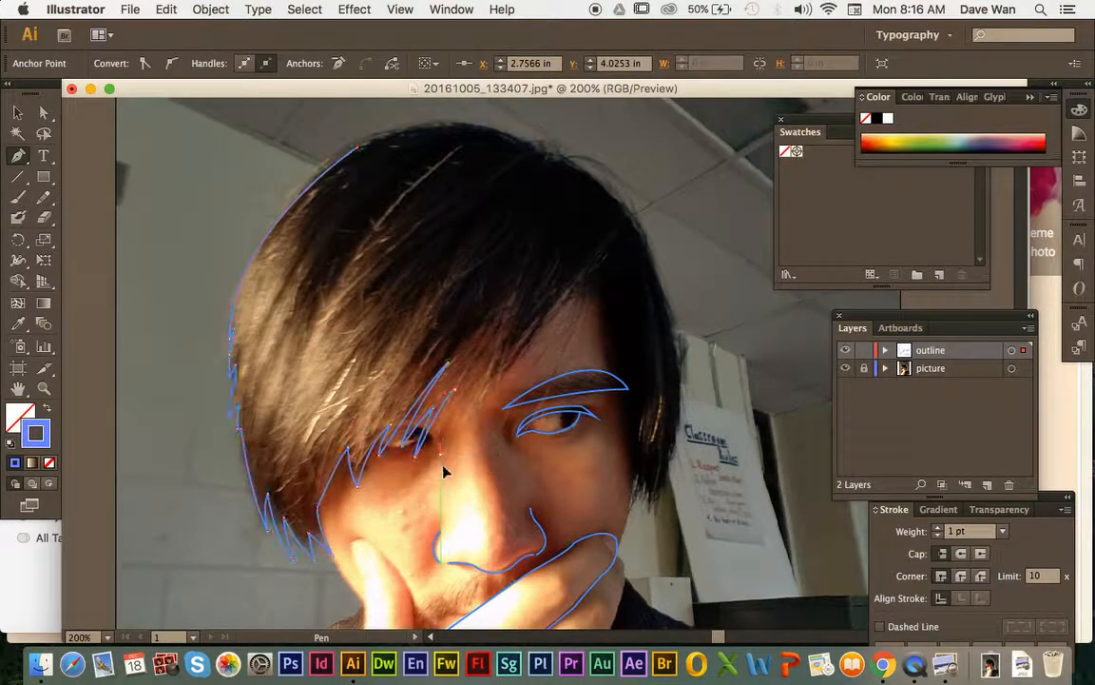
click(440, 455)
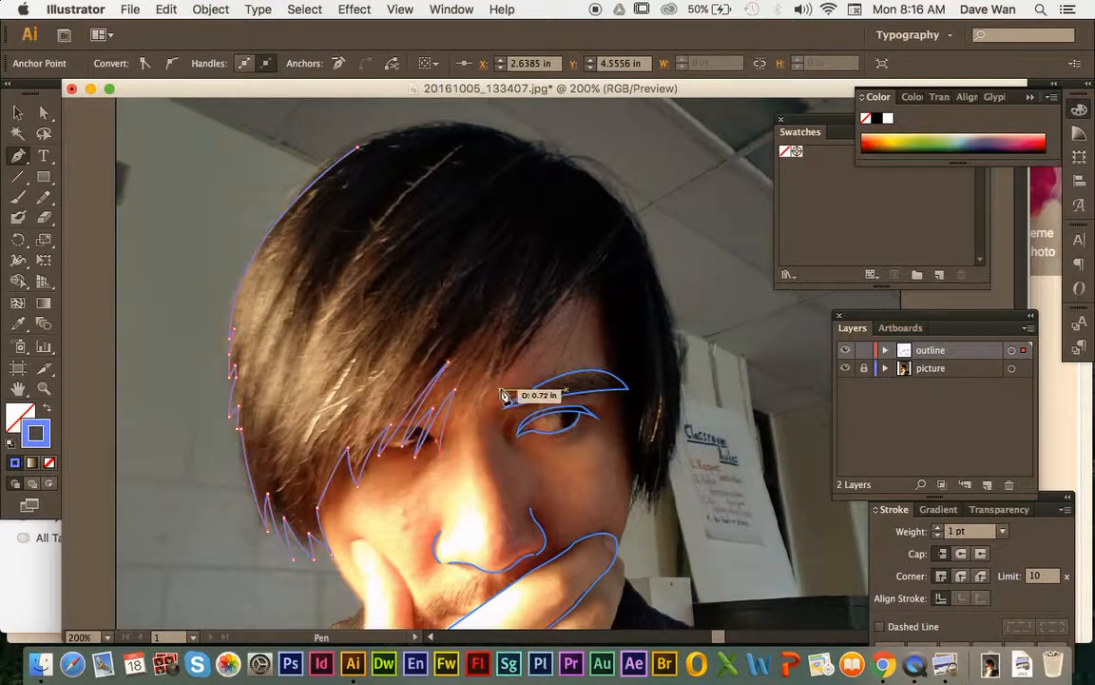
drag(471, 390, 480, 378)
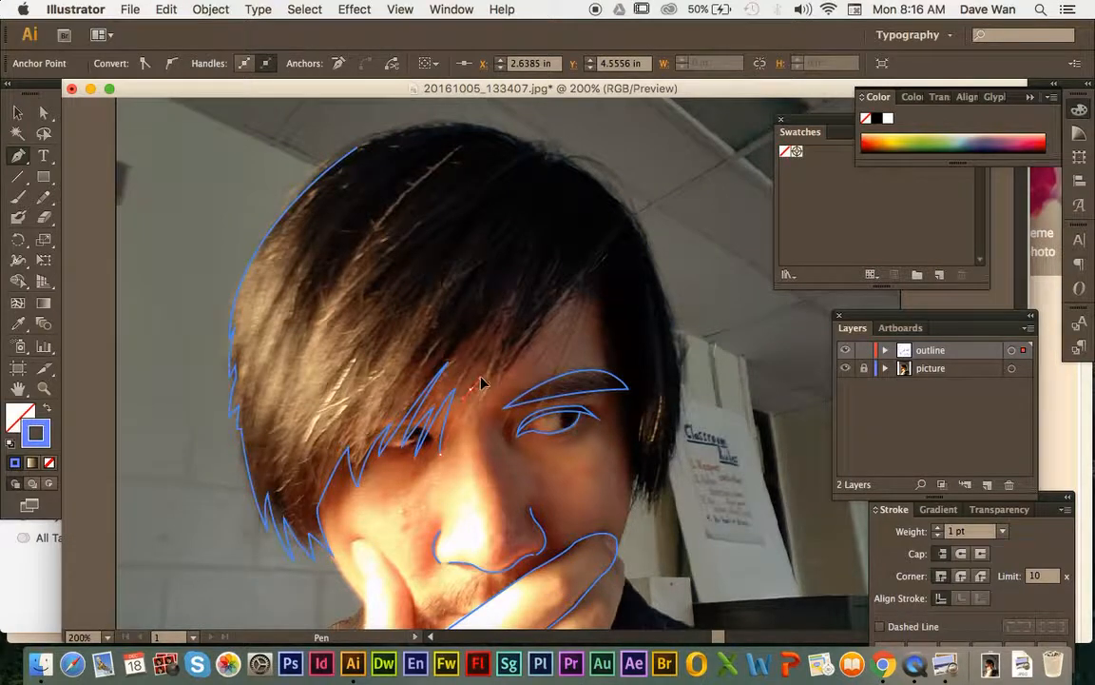
click(471, 392)
click(470, 442)
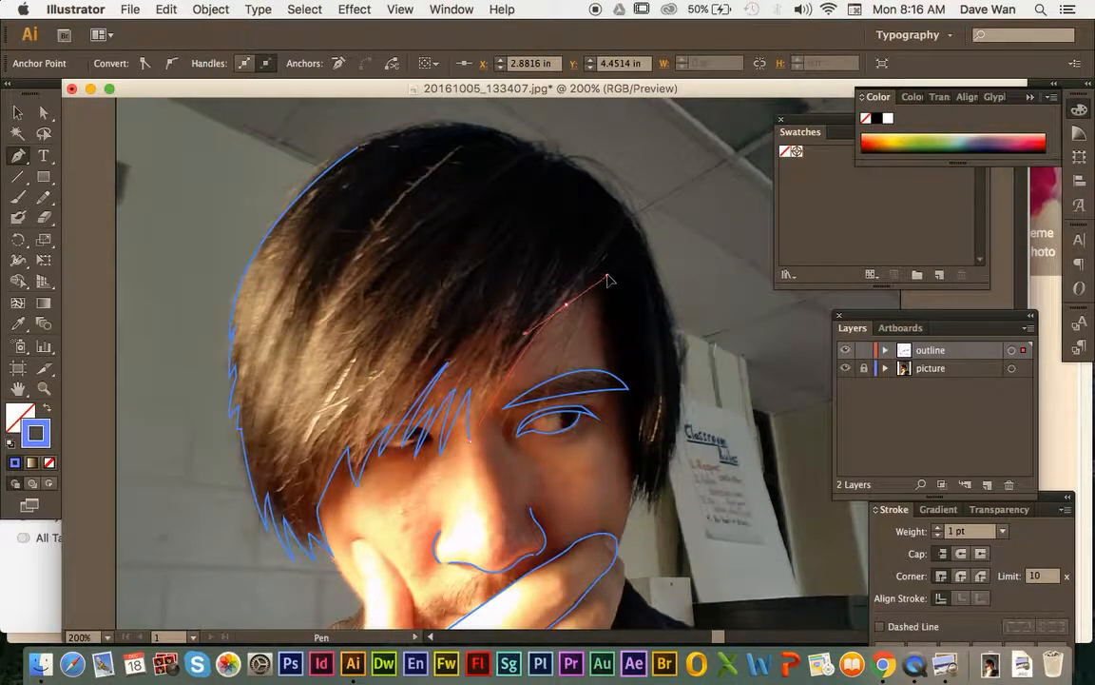
Run the fringe edge up to the forehead and add one long strand reaching down over the eyebrow to the eye
drag(608, 280, 603, 282)
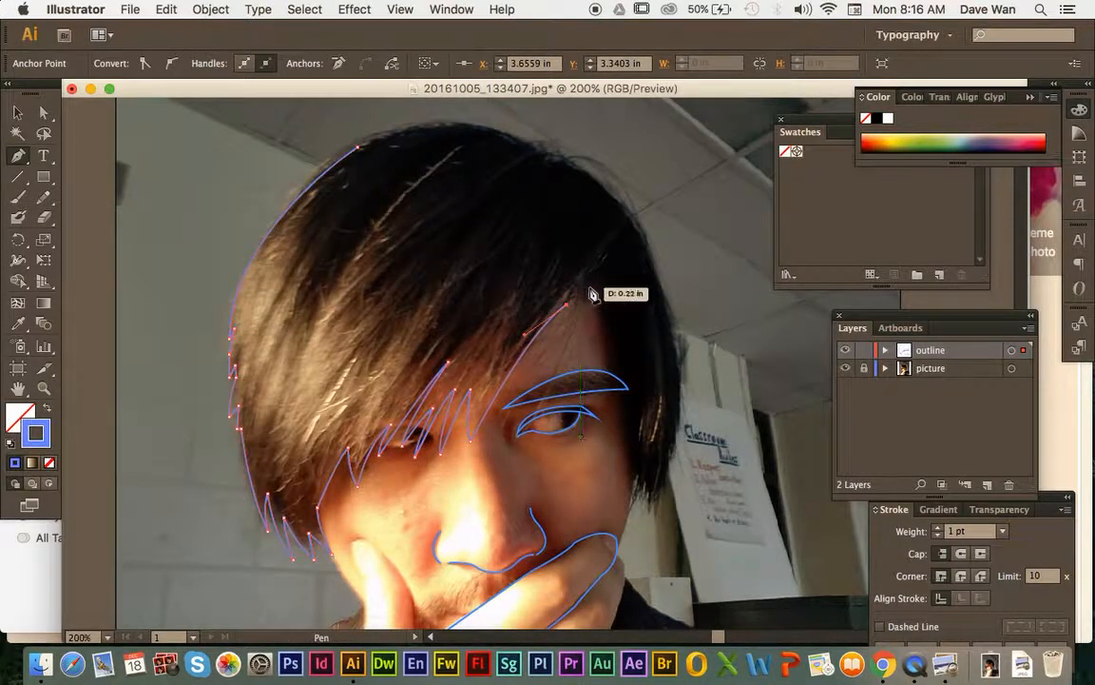
click(538, 417)
click(538, 418)
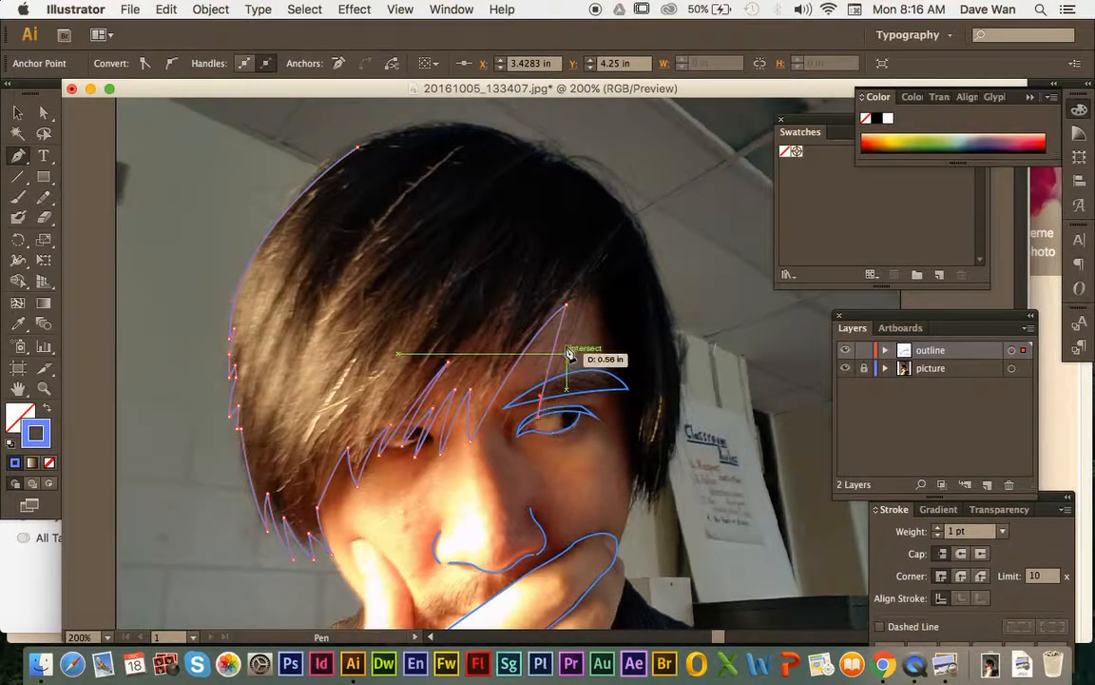
drag(595, 301, 610, 296)
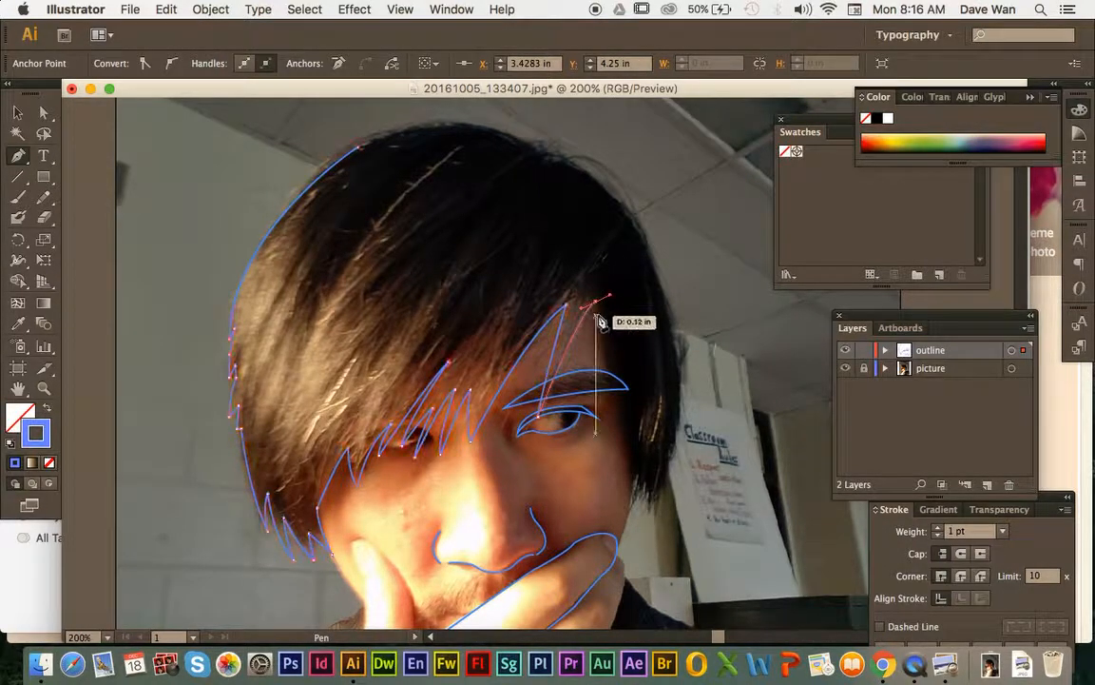
click(595, 302)
Bring the hair path from the forehead peak down along the temple and the cheek to the right side strands
click(611, 376)
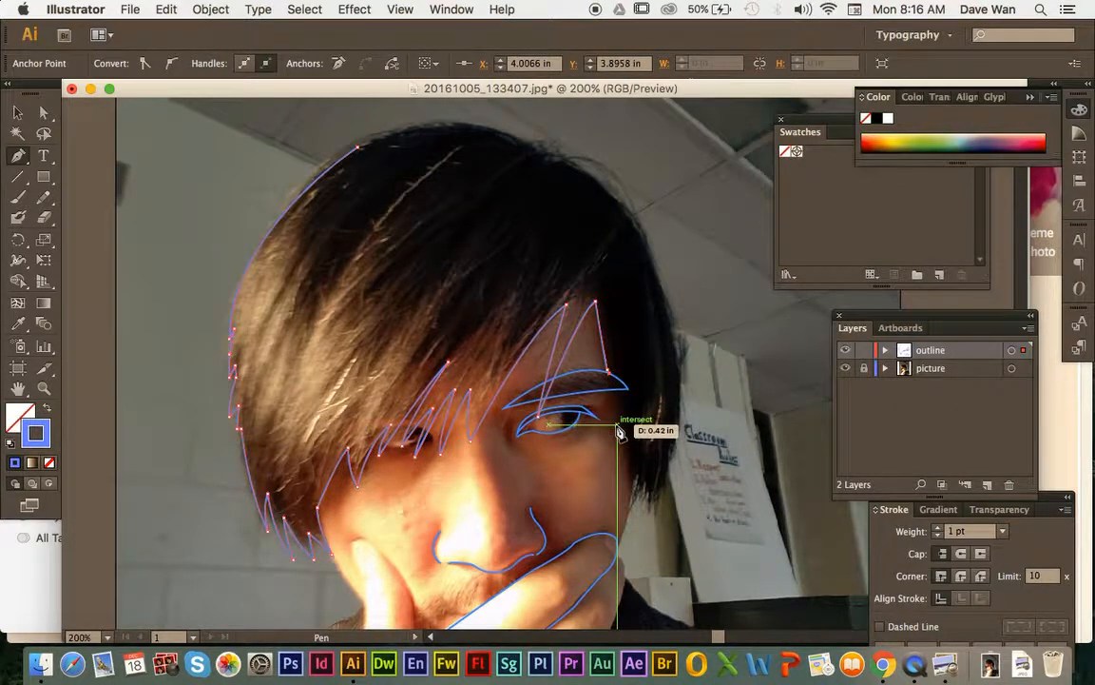
drag(618, 428, 612, 452)
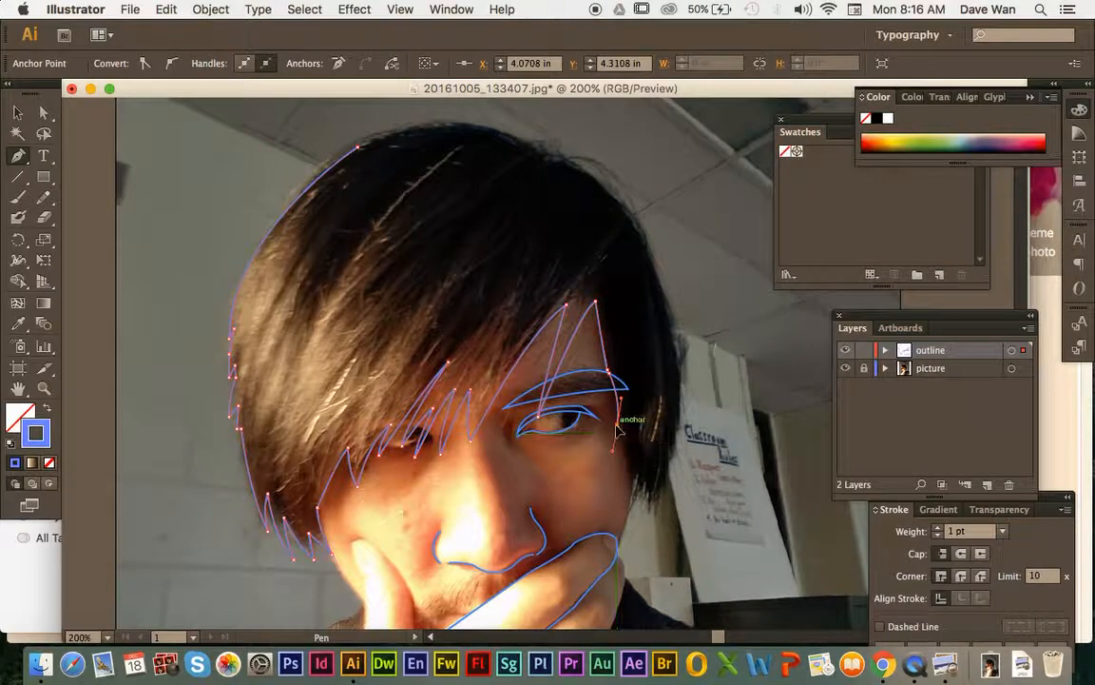
click(617, 424)
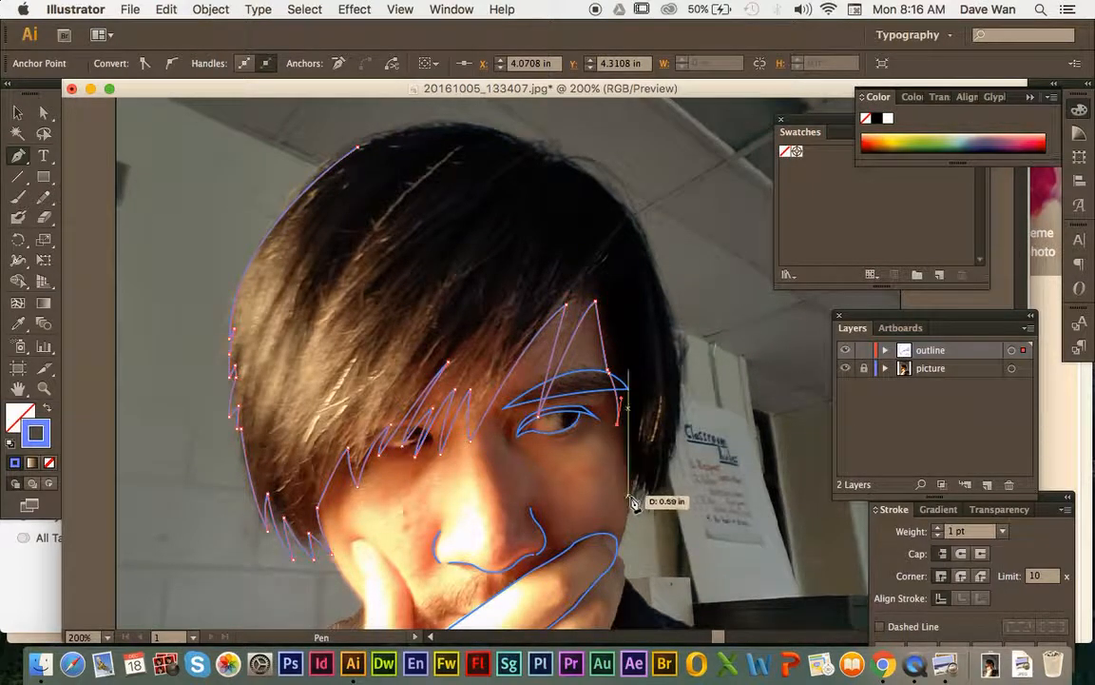
click(634, 495)
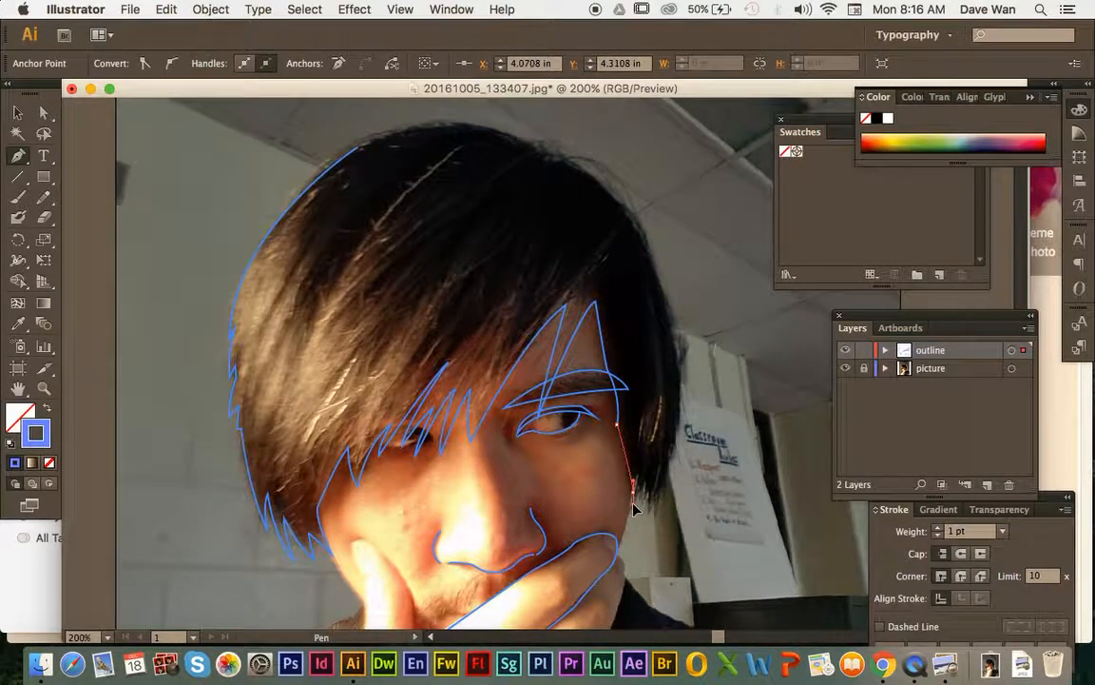
drag(634, 504, 634, 505)
click(634, 493)
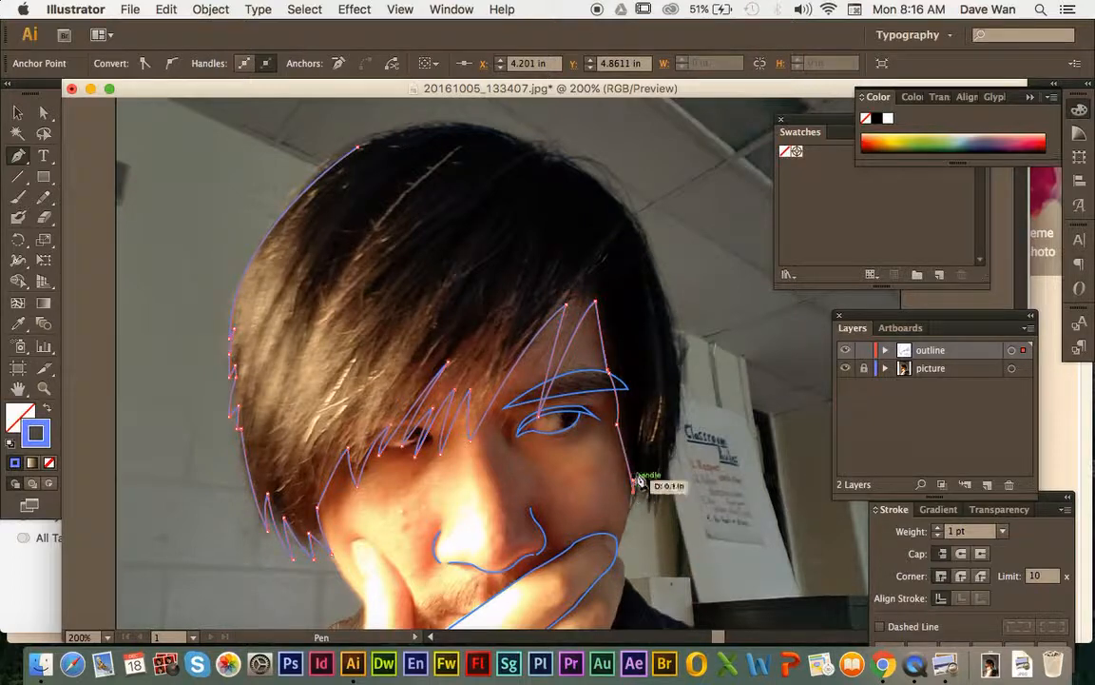
Zigzag the hair path through the short pointed tips at the bottom of the right side hair
click(638, 470)
drag(628, 507, 635, 537)
click(628, 507)
click(643, 487)
click(644, 519)
click(654, 491)
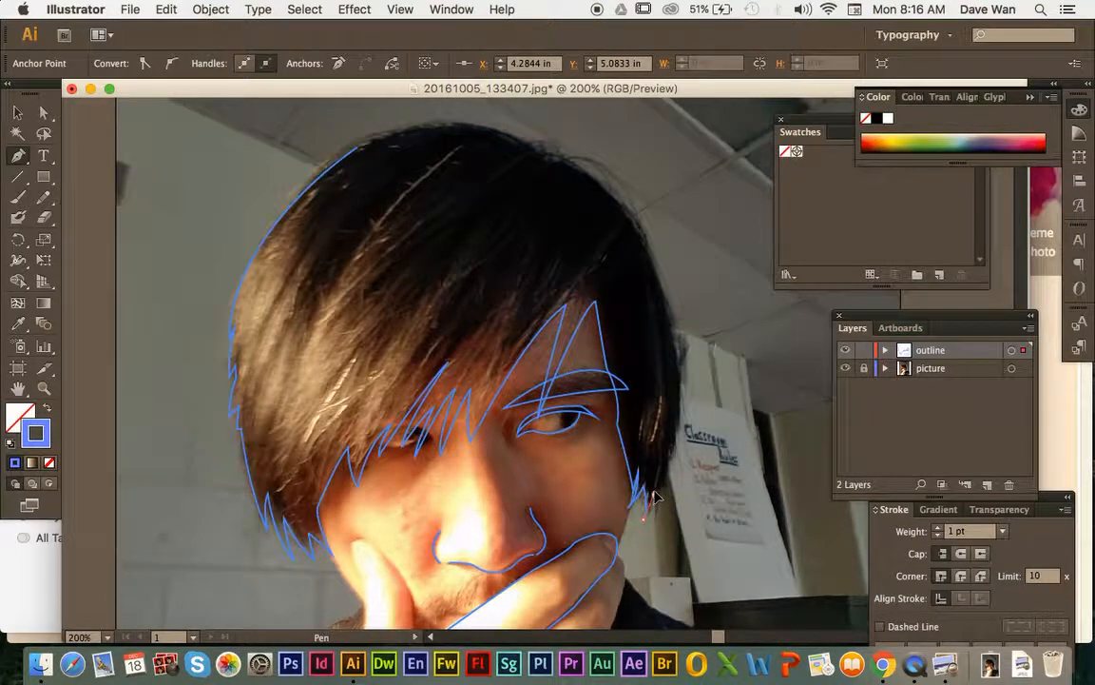
drag(655, 497, 650, 533)
click(656, 520)
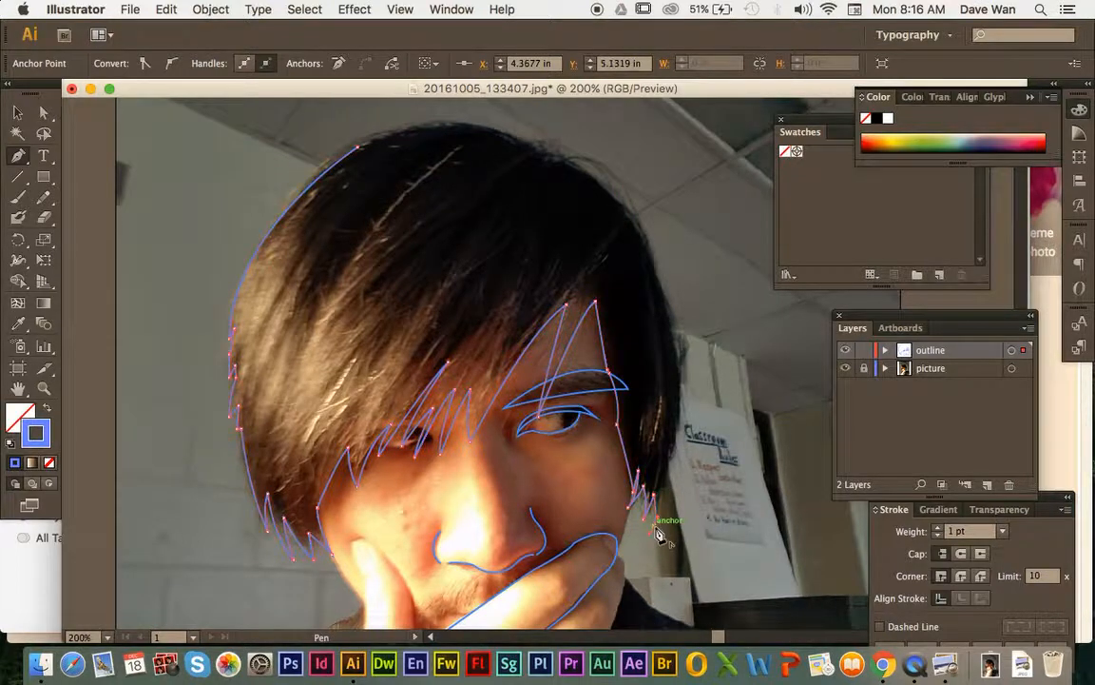
Curve the path up the hair's right outer edge and over the crown, closing it at the starting anchor
drag(629, 217, 541, 116)
click(629, 216)
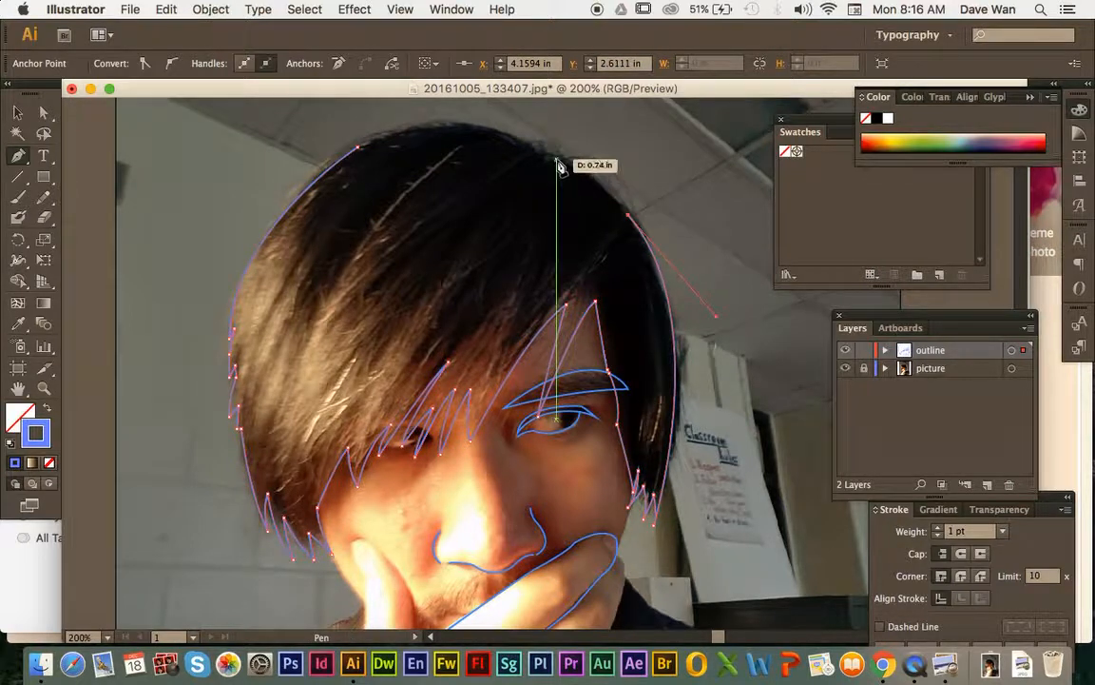
drag(550, 165, 507, 160)
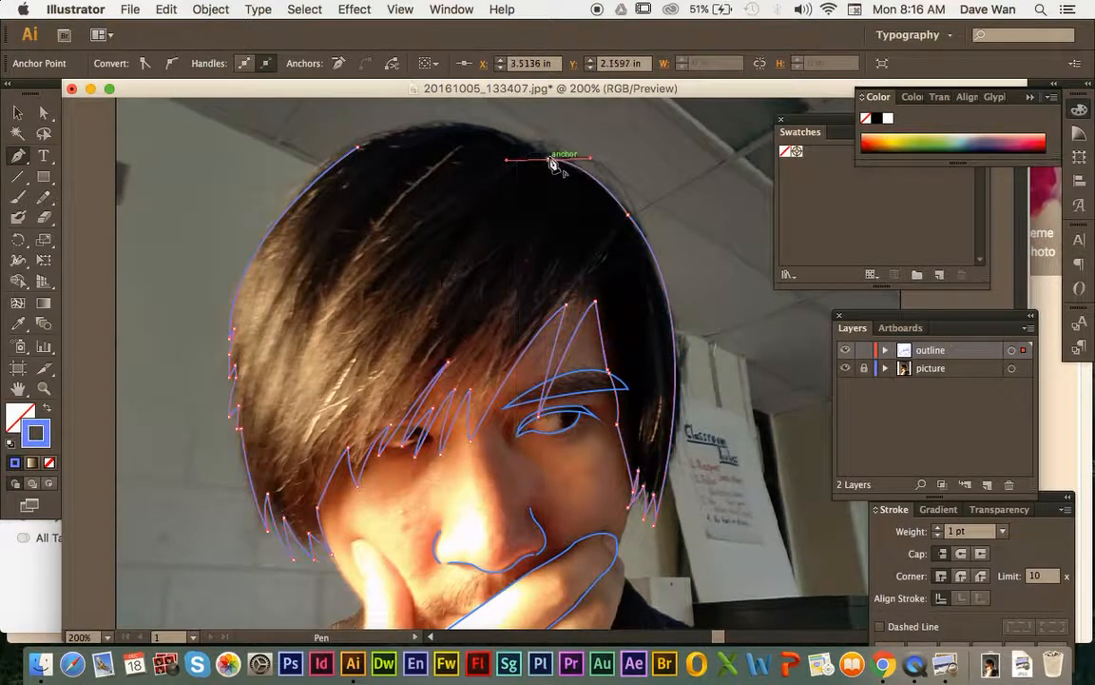
mouse_move(359, 146)
mouse_down()
mouse_move(367, 151)
mouse_move(356, 146)
mouse_up()
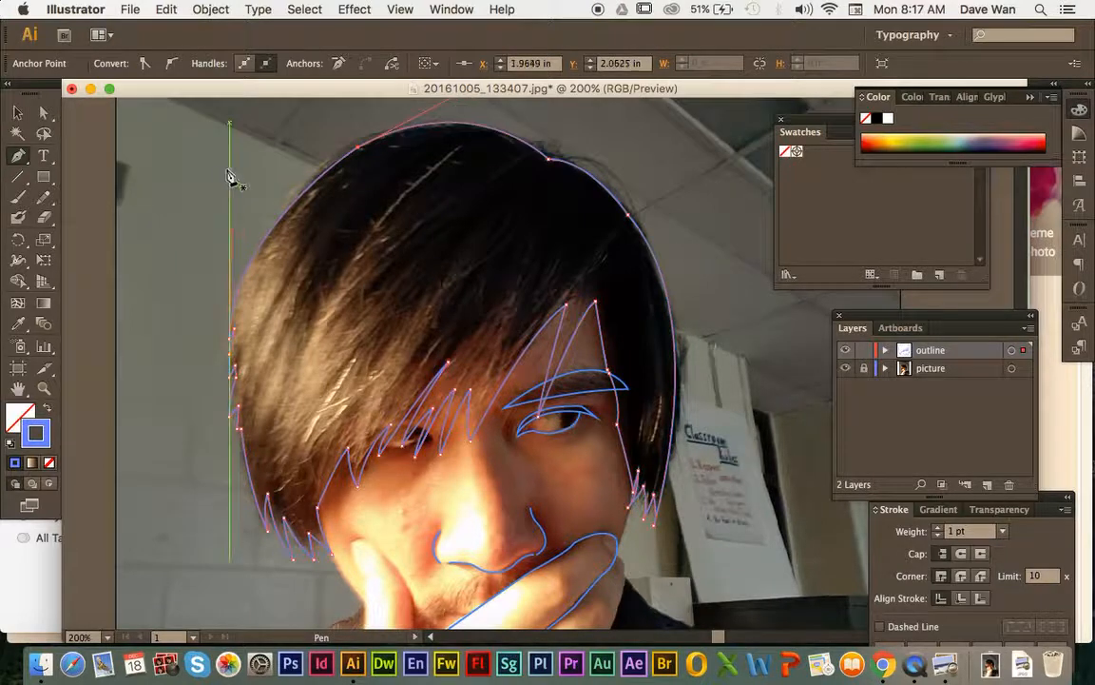
Deselect the hair path and hide the picture layer to check the traced outline on its own
click(17, 112)
click(425, 219)
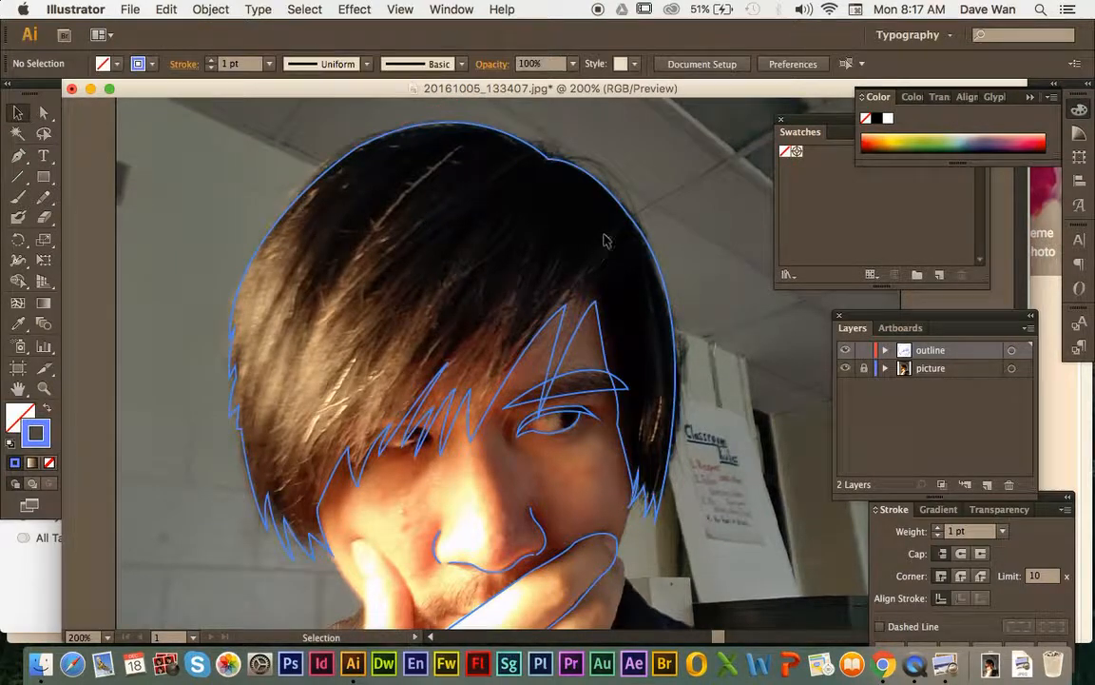
click(849, 374)
click(849, 375)
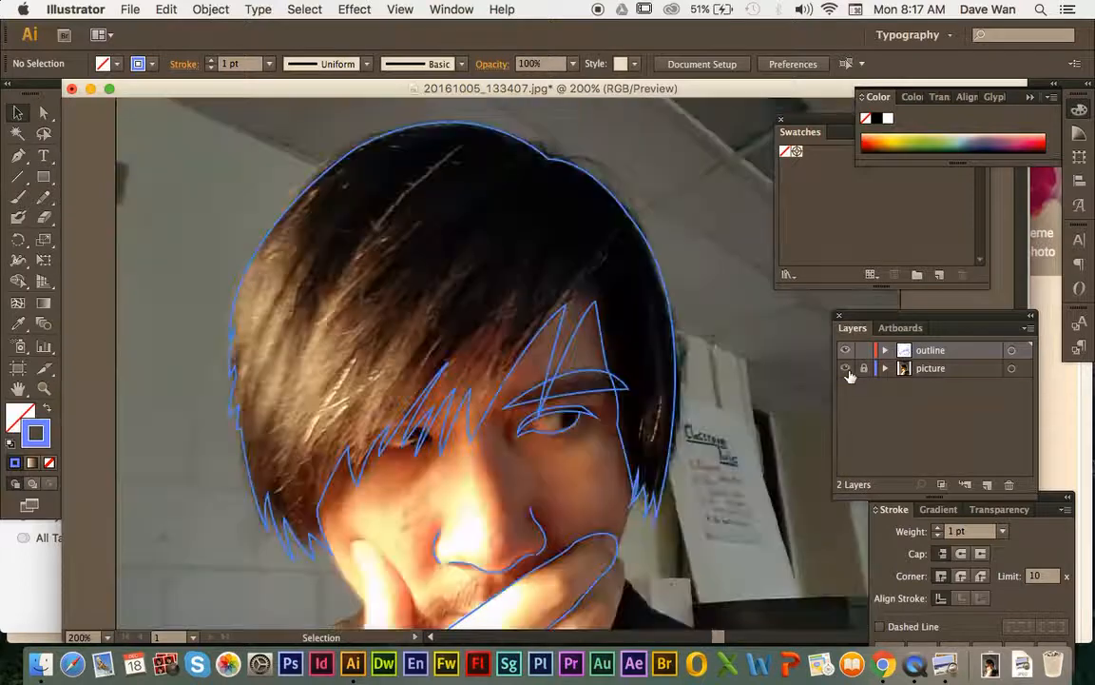
click(849, 374)
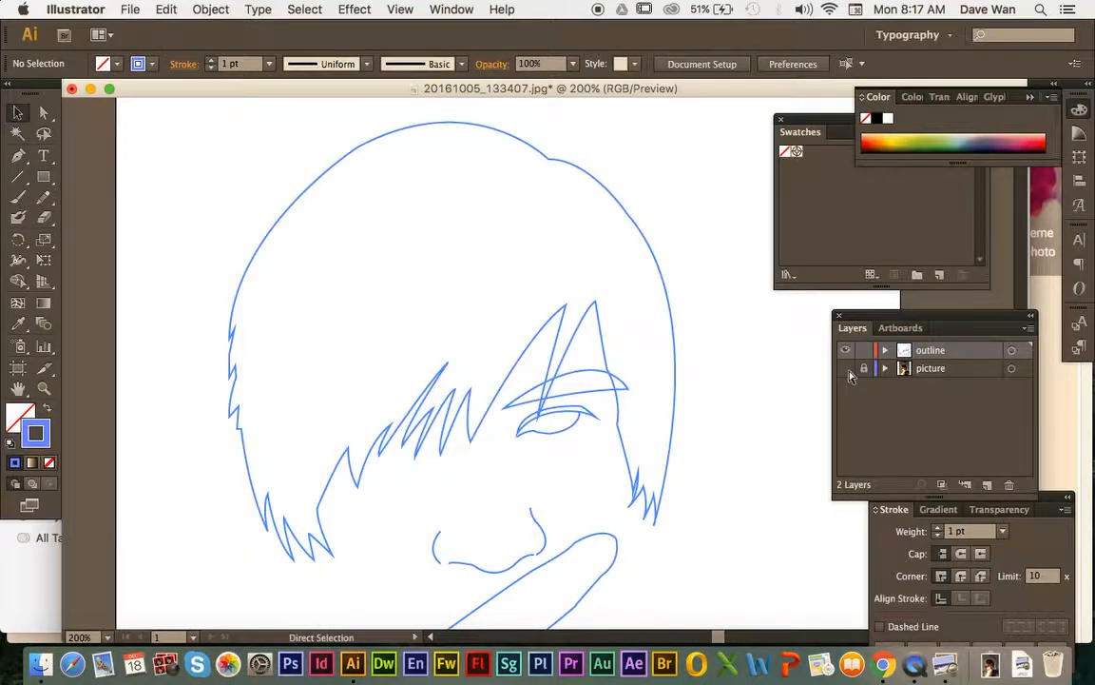
Look over the whole traced outline down to the hand and make the picture layer visible again
key(super+minus)
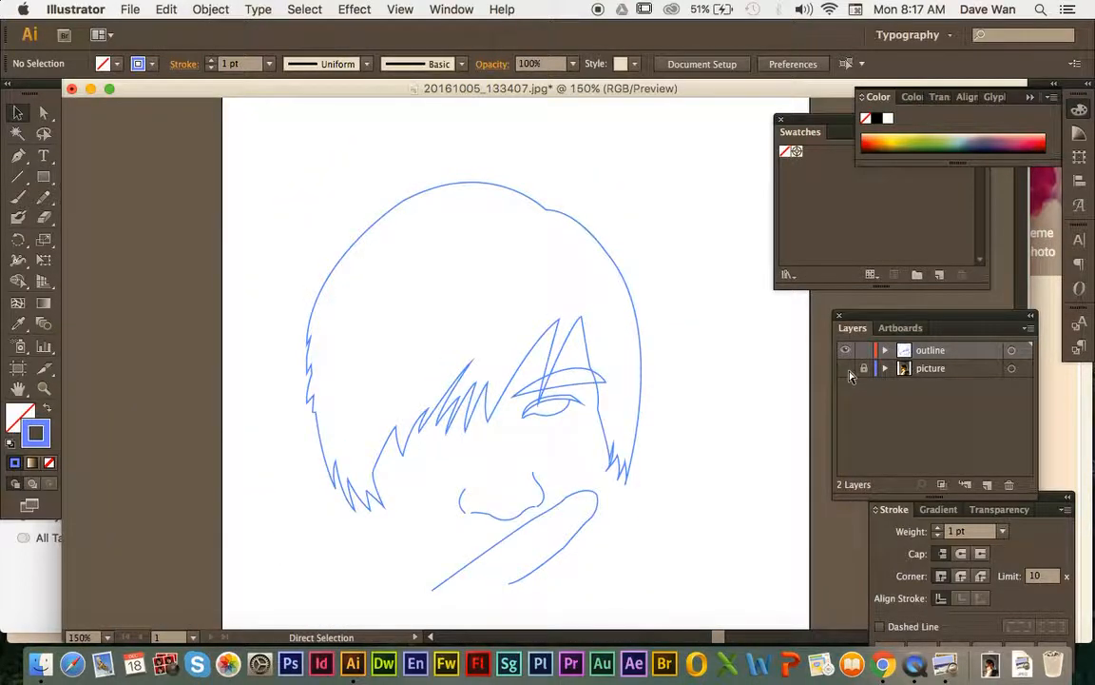
click(18, 389)
scroll(186, 445, down, 4)
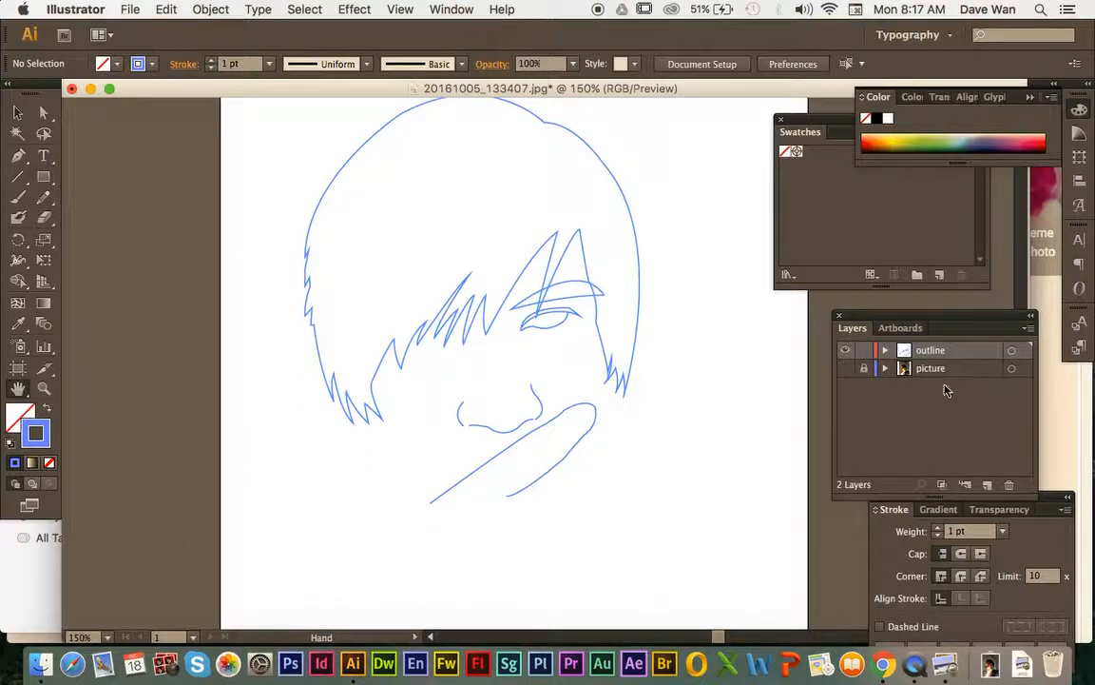
click(846, 369)
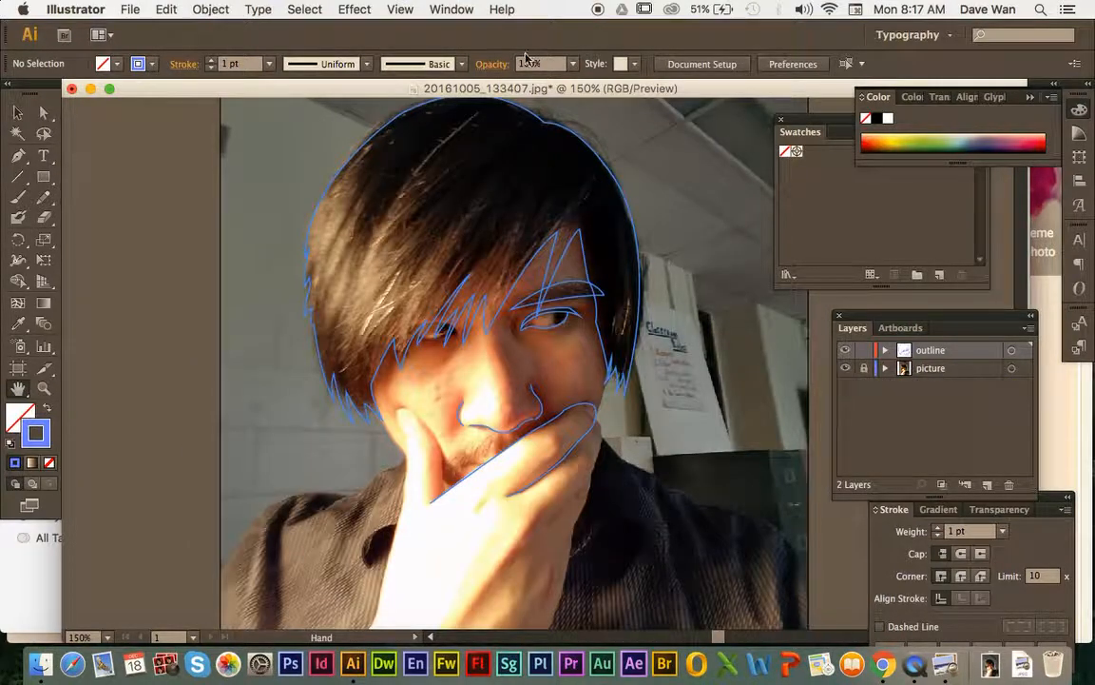